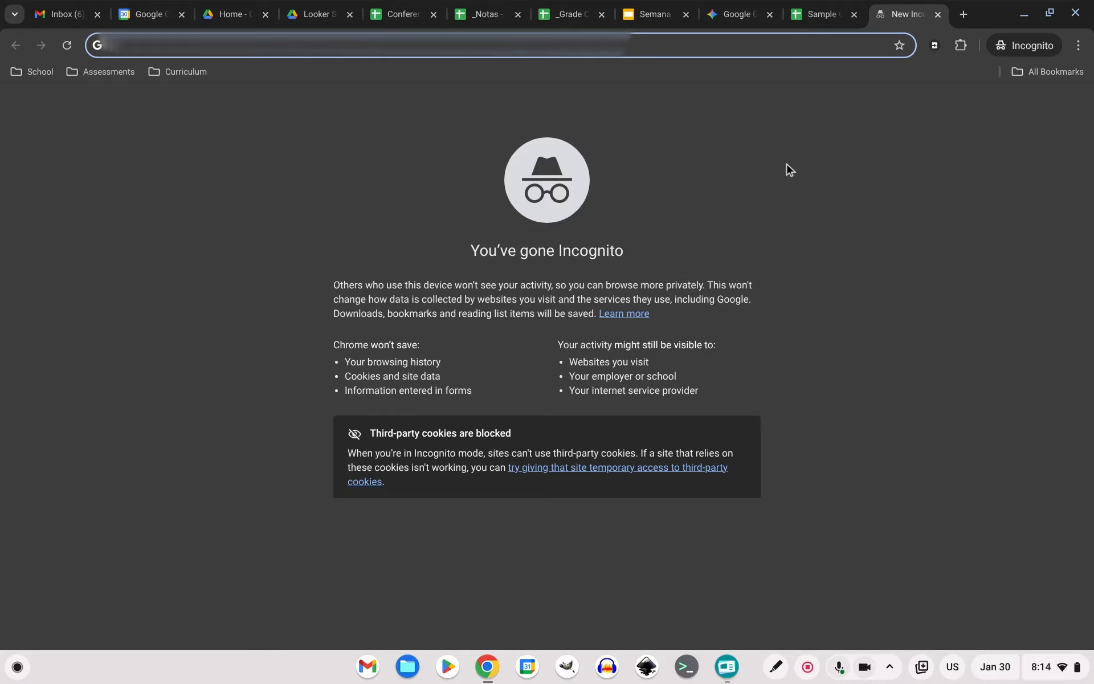
Examine the Sample Grades sheet's average row and the student name, email, subject, assignment, score and maximum columns in rows 3–8.
{"action": "left_click", "coordinate": [819, 15]}
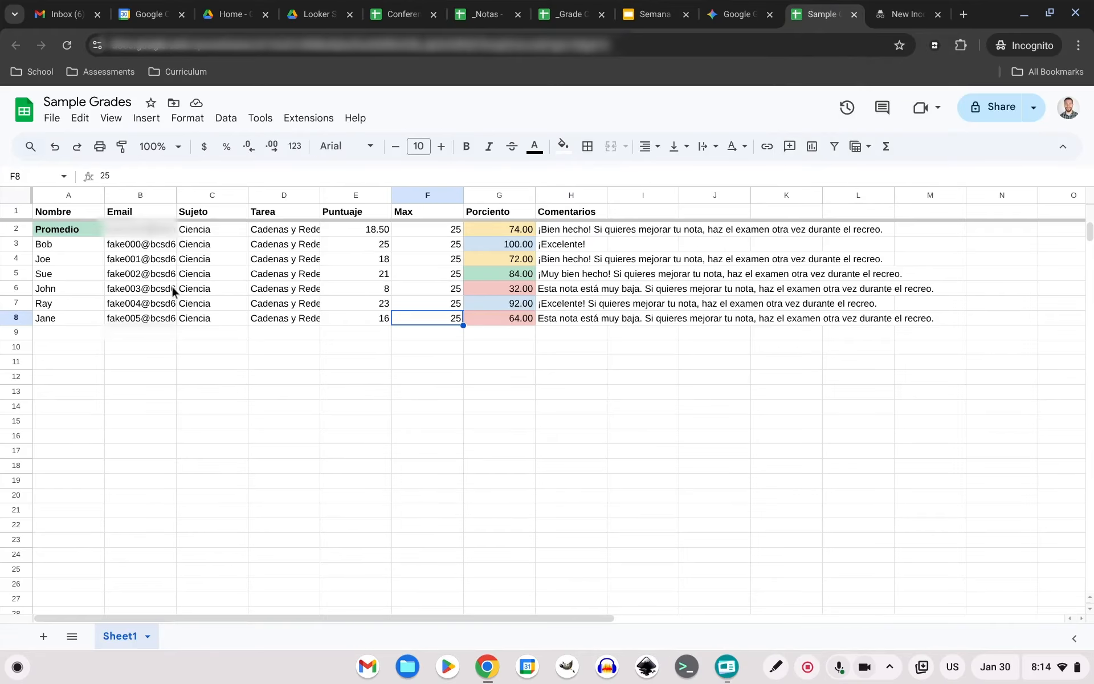
{"action": "scroll", "coordinate": [200, 268], "scroll_direction": "down", "scroll_amount": 2}
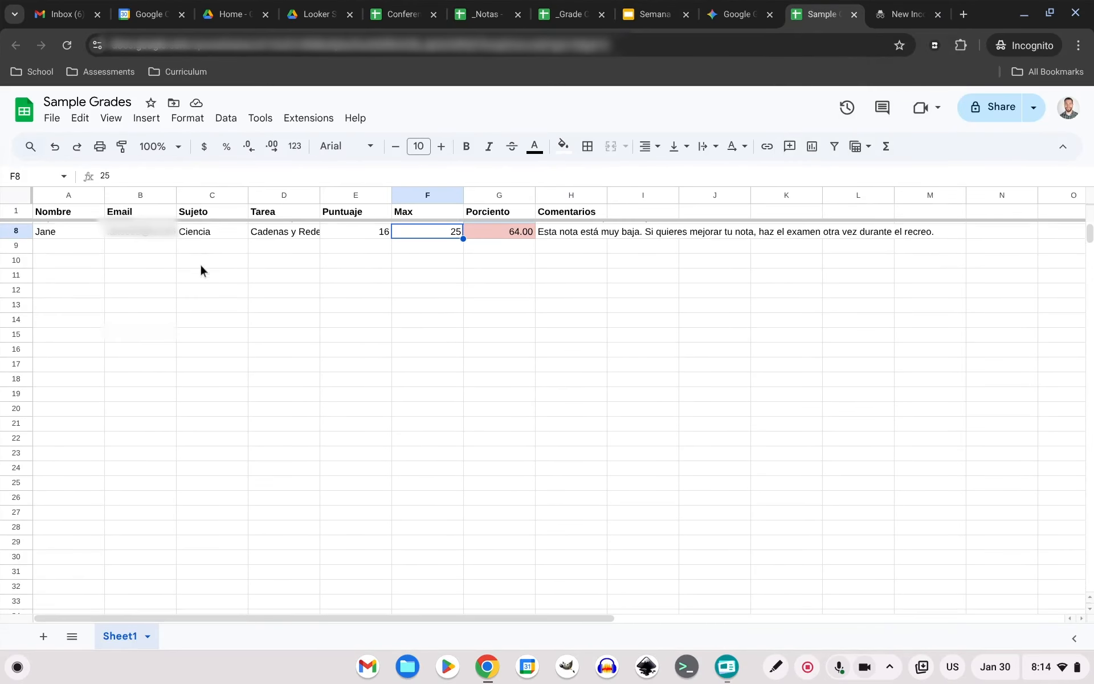
{"action": "scroll", "coordinate": [201, 268], "scroll_direction": "up", "scroll_amount": 2}
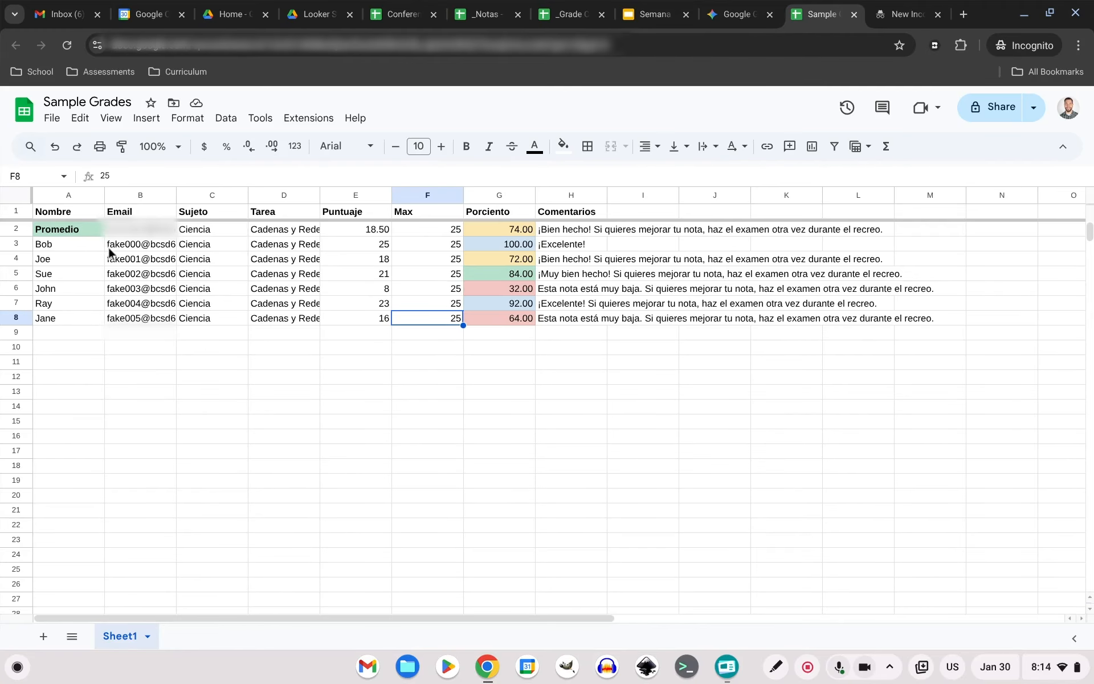
{"action": "left_click", "coordinate": [64, 230]}
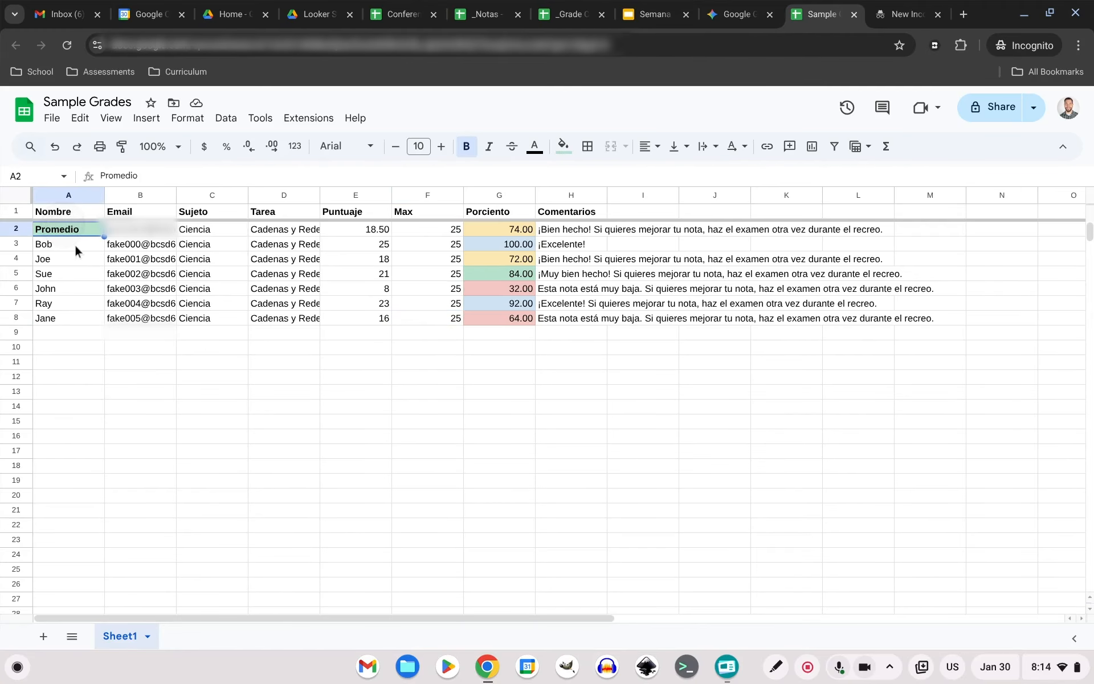
{"action": "left_click_drag", "start_coordinate": [74, 244], "coordinate": [75, 315]}
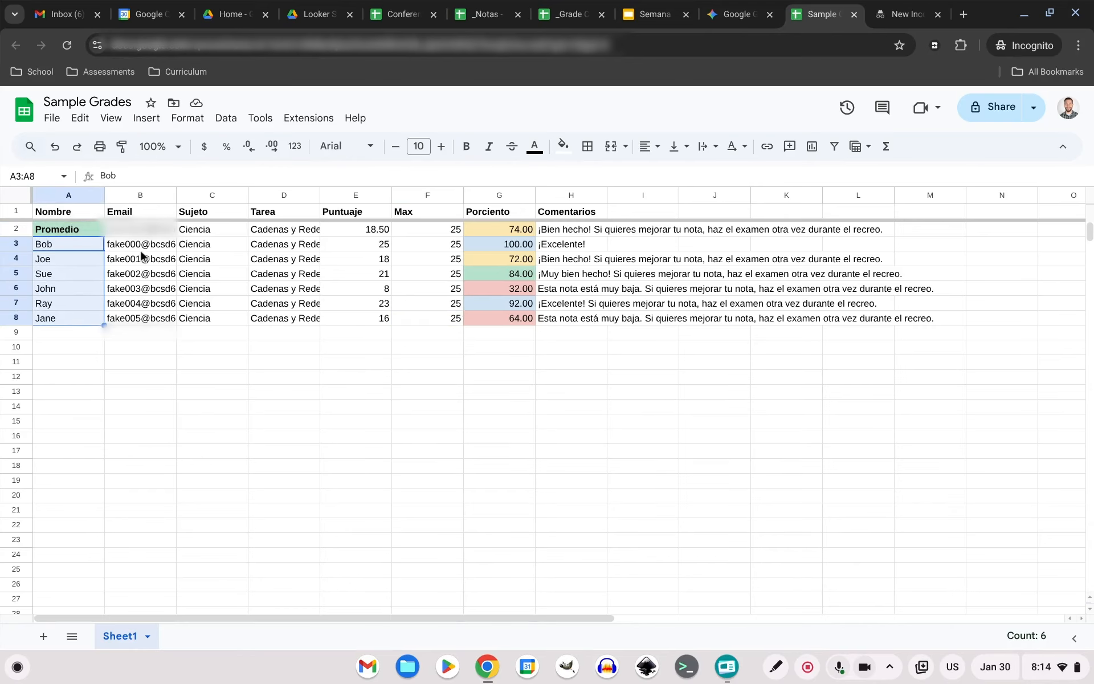
{"action": "left_click_drag", "start_coordinate": [143, 251], "coordinate": [151, 320]}
{"action": "left_click_drag", "start_coordinate": [212, 245], "coordinate": [201, 329]}
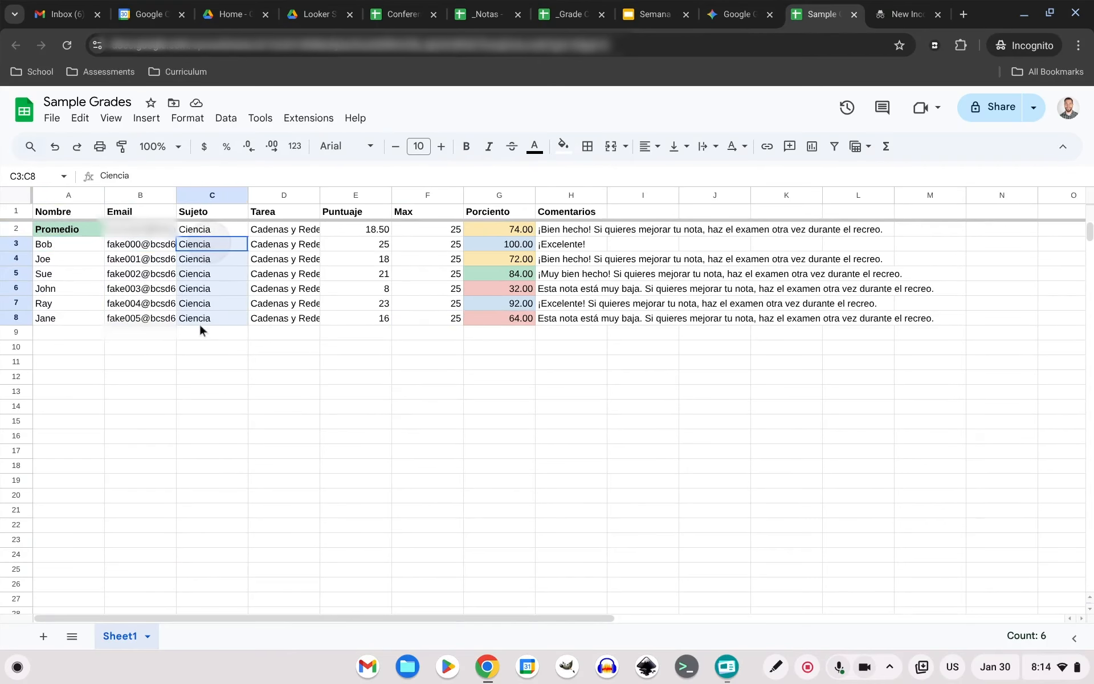
{"action": "left_click_drag", "start_coordinate": [285, 245], "coordinate": [311, 318]}
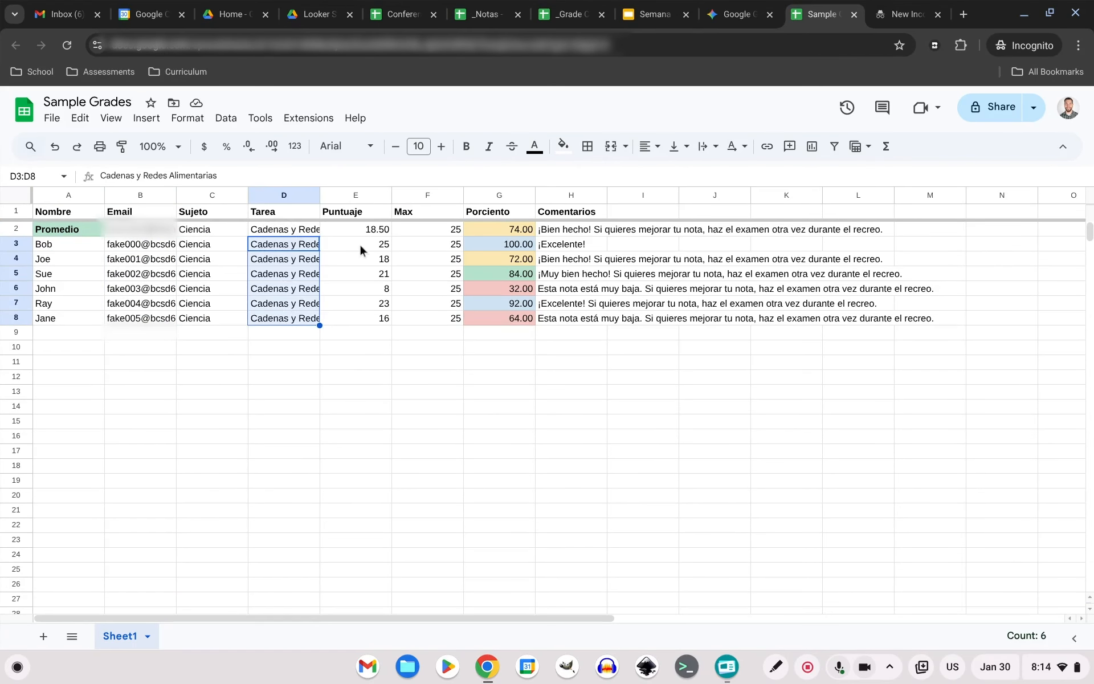
{"action": "left_click_drag", "start_coordinate": [359, 243], "coordinate": [361, 316]}
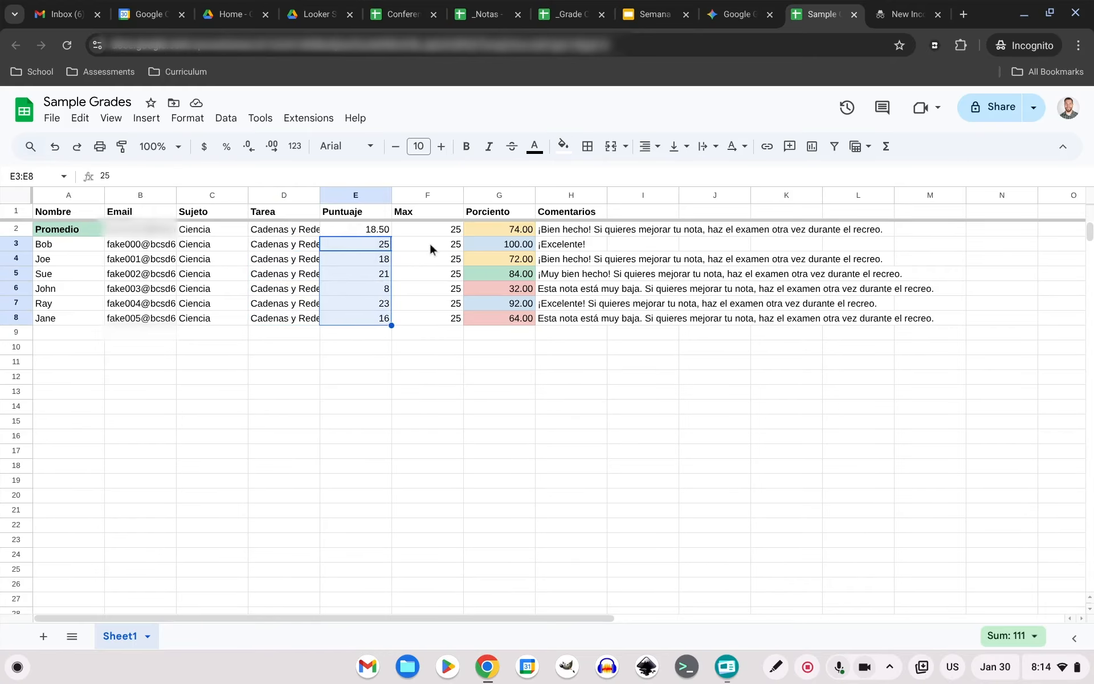
{"action": "left_click_drag", "start_coordinate": [432, 249], "coordinate": [425, 319]}
Inspect the percentage formula in G3 with its source cells, and the full comment formula in H3.
{"action": "left_click", "coordinate": [492, 243]}
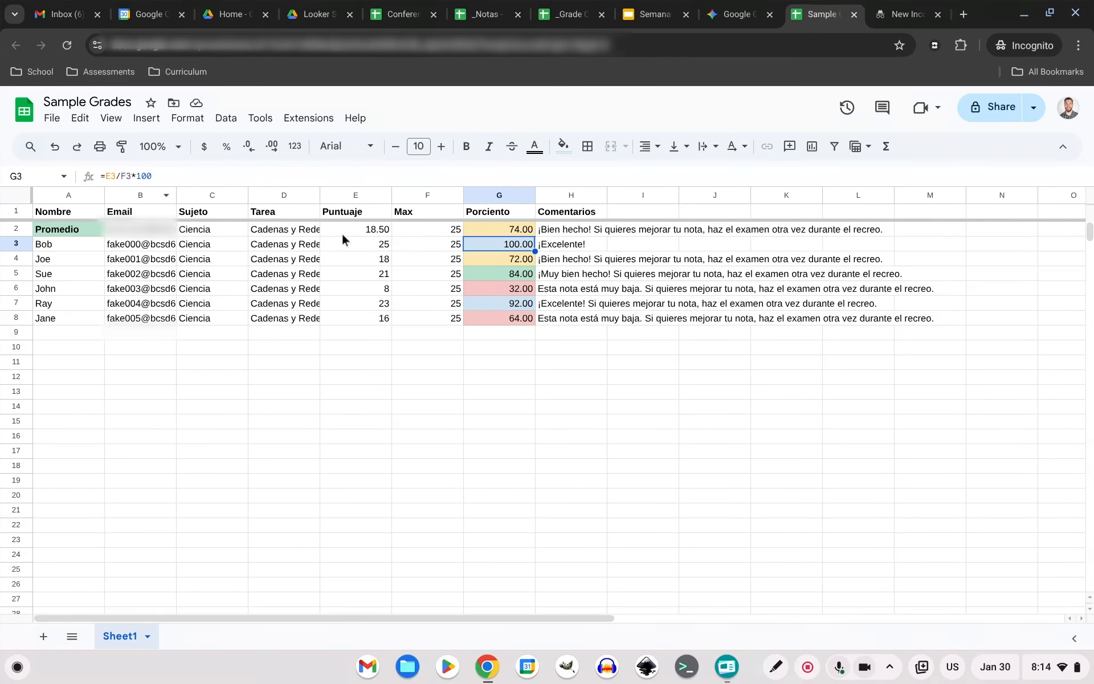
{"action": "left_click_drag", "start_coordinate": [364, 248], "coordinate": [440, 246]}
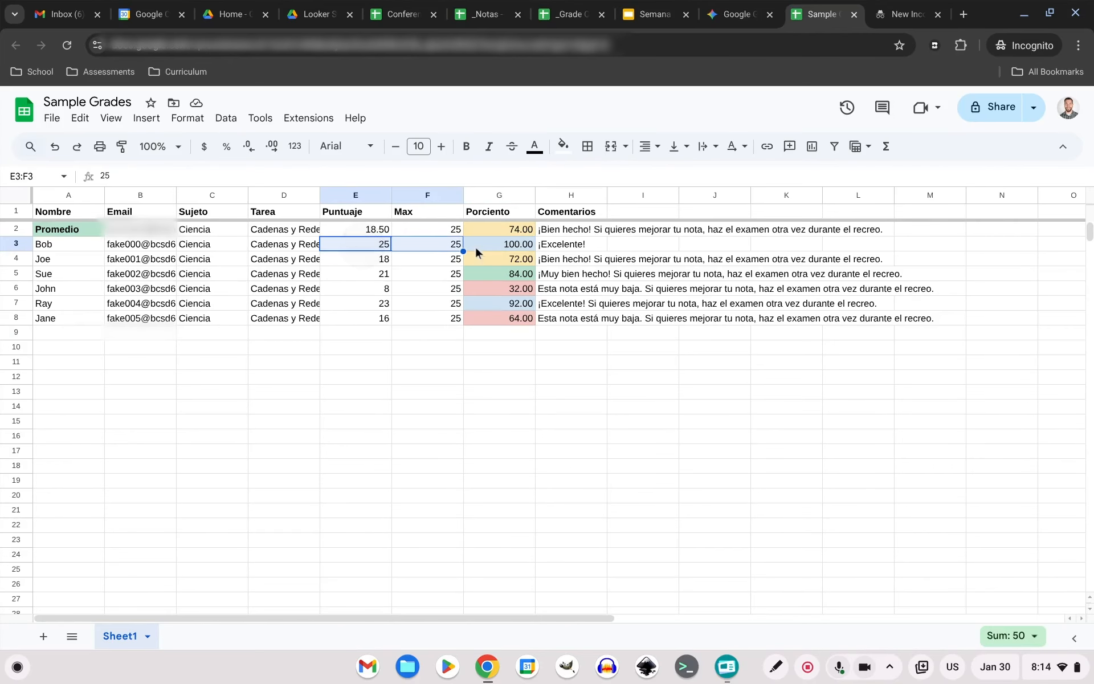
{"action": "left_click", "coordinate": [576, 246]}
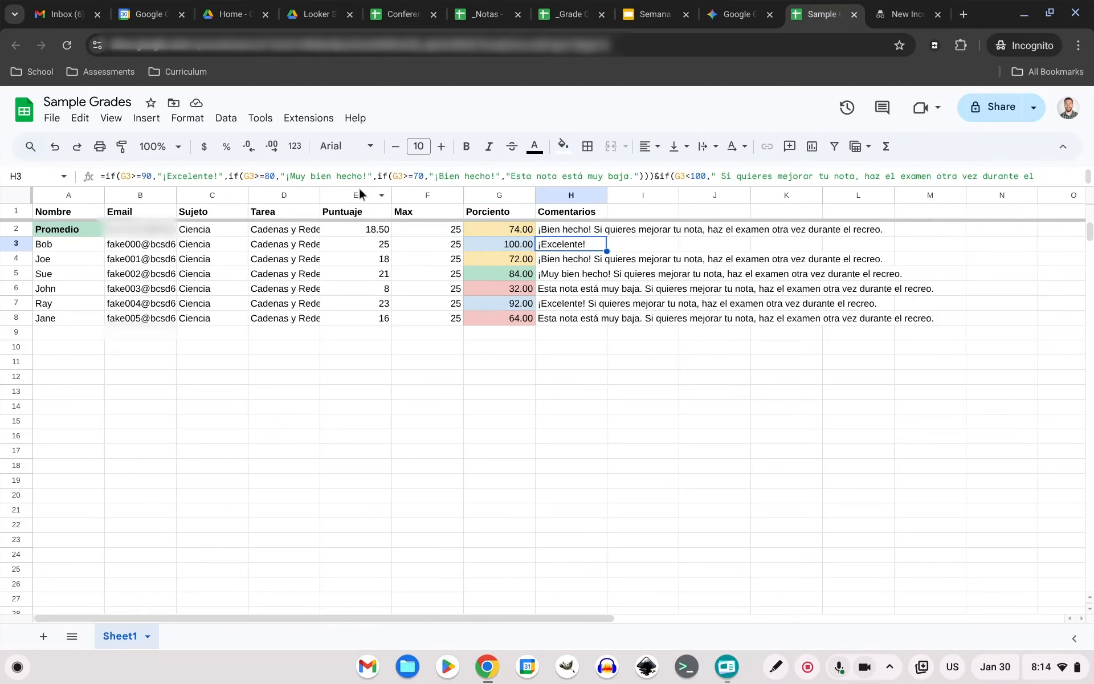
{"action": "left_click_drag", "start_coordinate": [359, 186], "coordinate": [293, 226]}
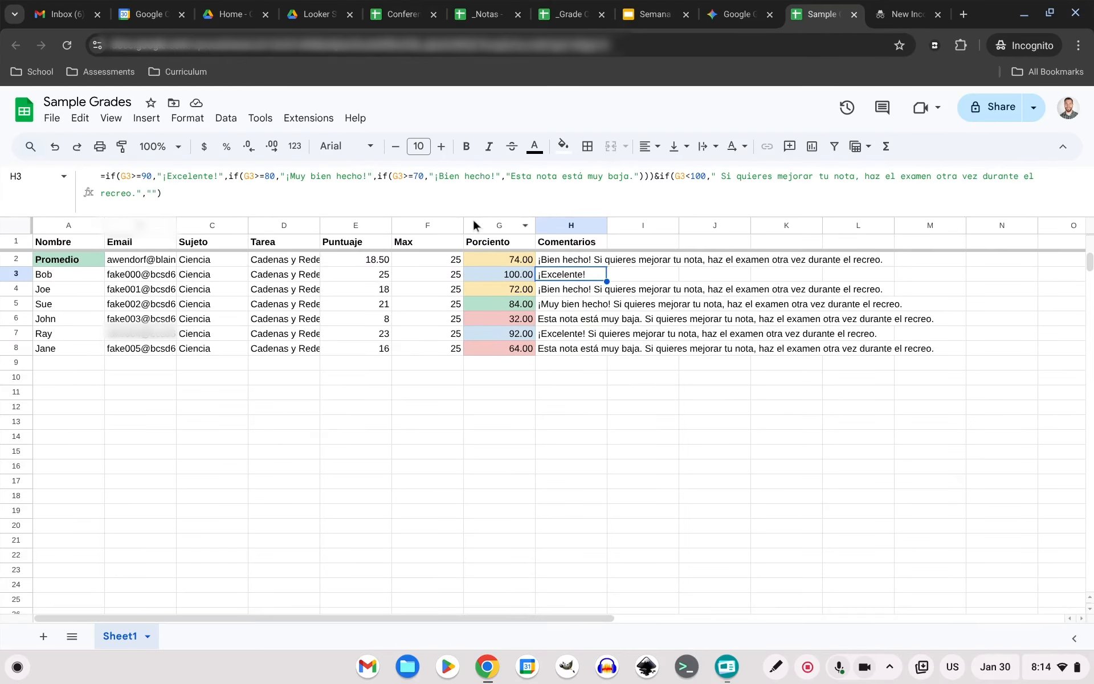
{"action": "left_click_drag", "start_coordinate": [488, 216], "coordinate": [483, 187]}
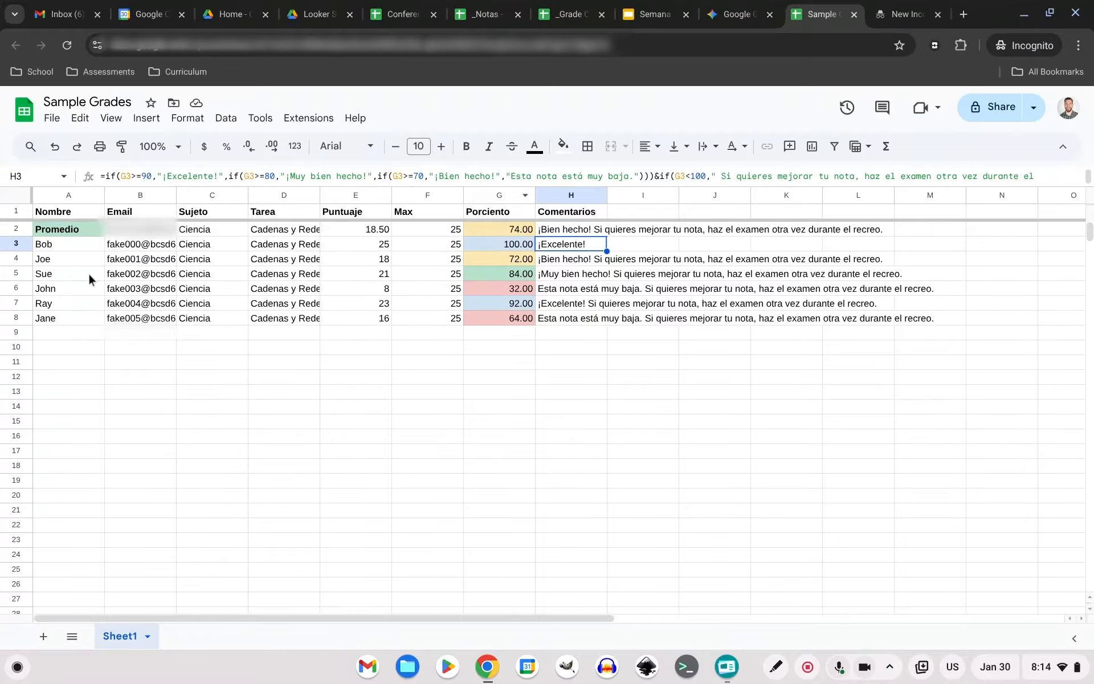
Duplicate the Ciencia block A2:H8 directly below, starting at cell A9.
{"action": "left_click_drag", "start_coordinate": [72, 230], "coordinate": [570, 322]}
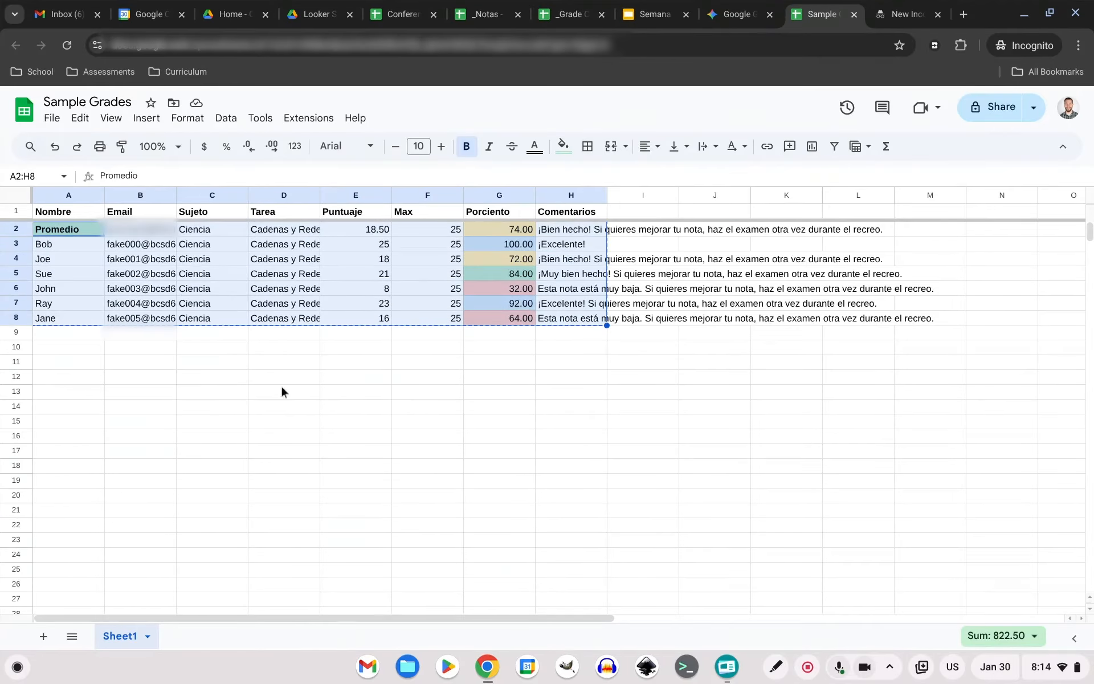
{"action": "left_click", "coordinate": [75, 334]}
{"action": "key", "text": "ctrl+v"}
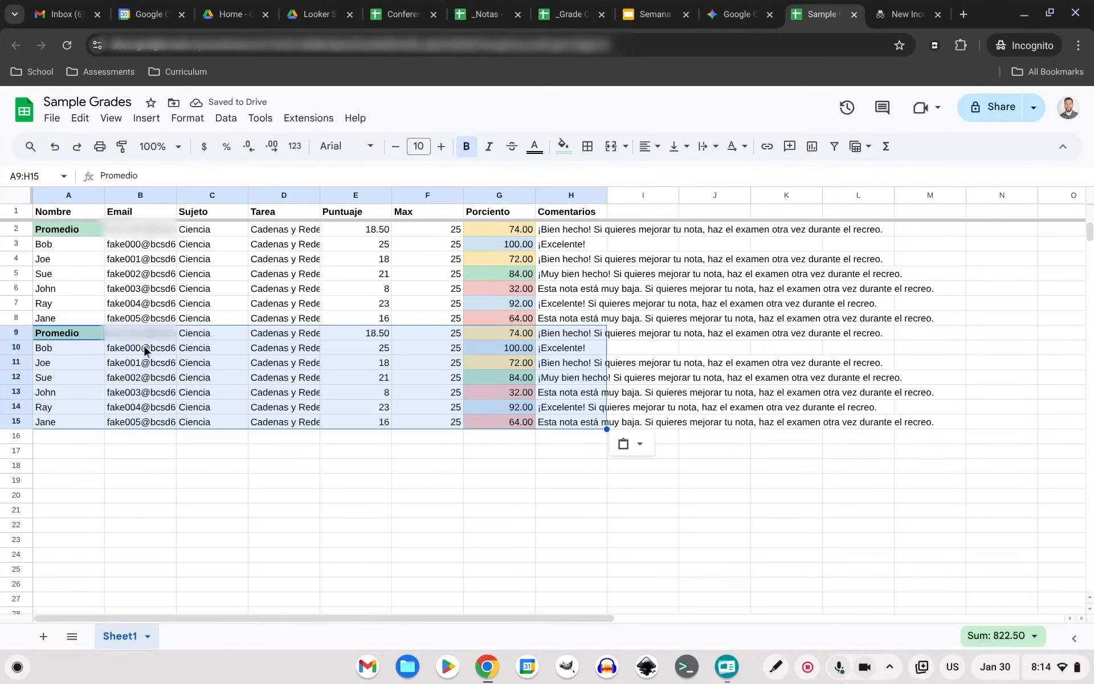
In the copied block's first row, set the Sujeto to Escritura and the Tarea to Ensayo 1.
{"action": "left_click", "coordinate": [213, 334]}
{"action": "type", "text": "E"}
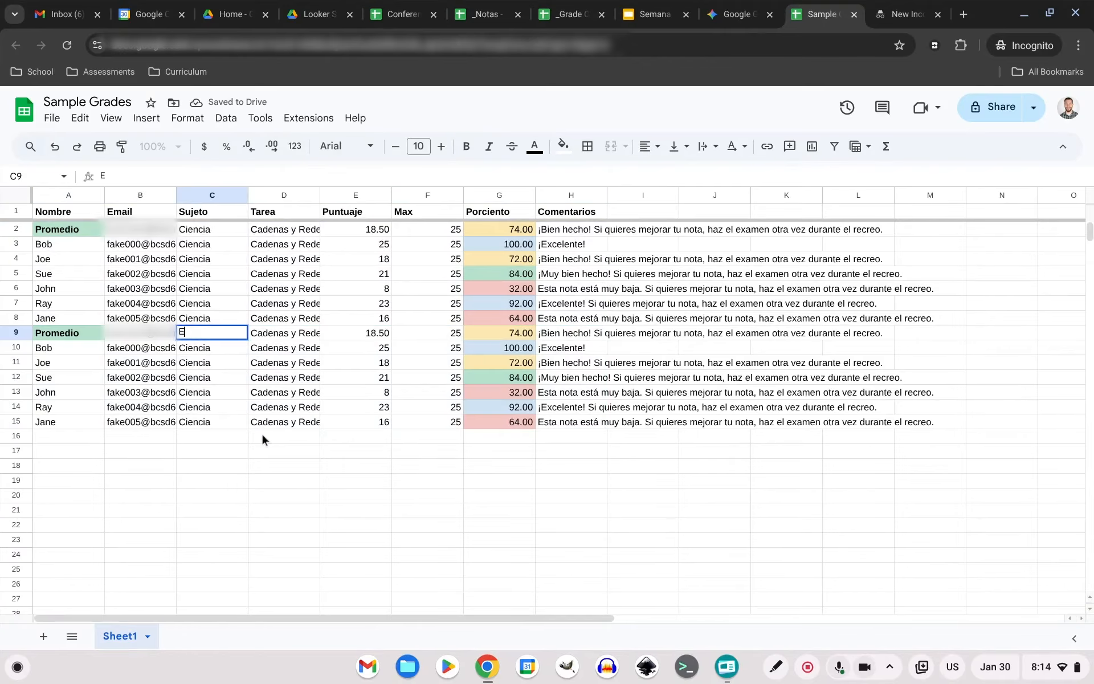
{"action": "type", "text": "scritura"}
{"action": "key", "text": "Return"}
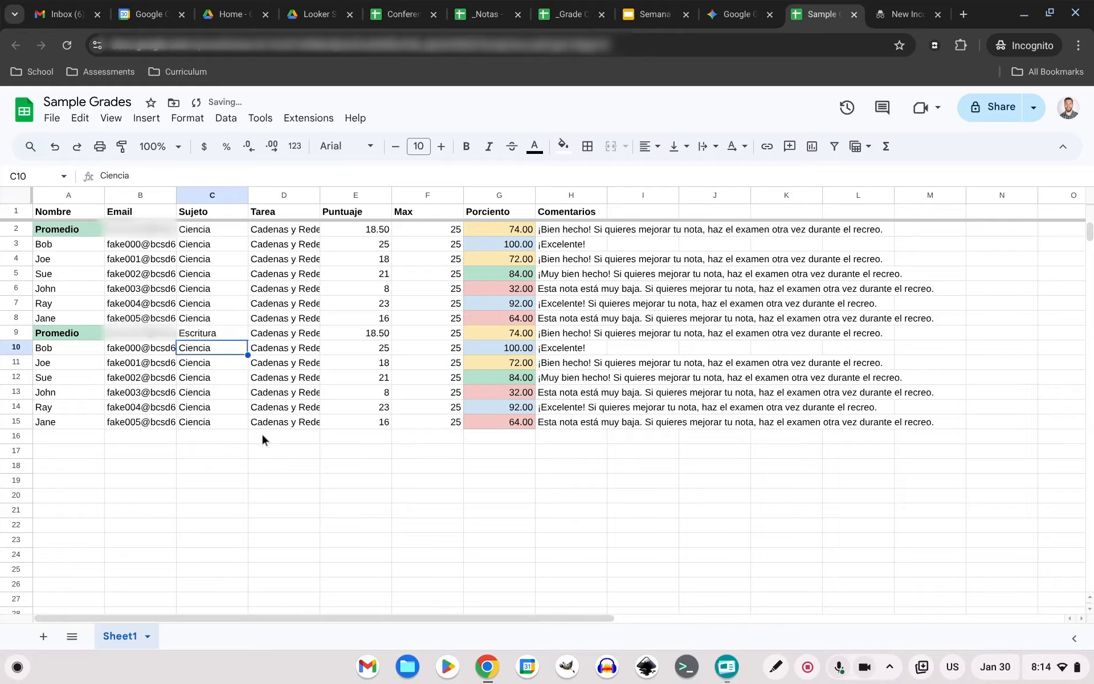
{"action": "left_click", "coordinate": [265, 336]}
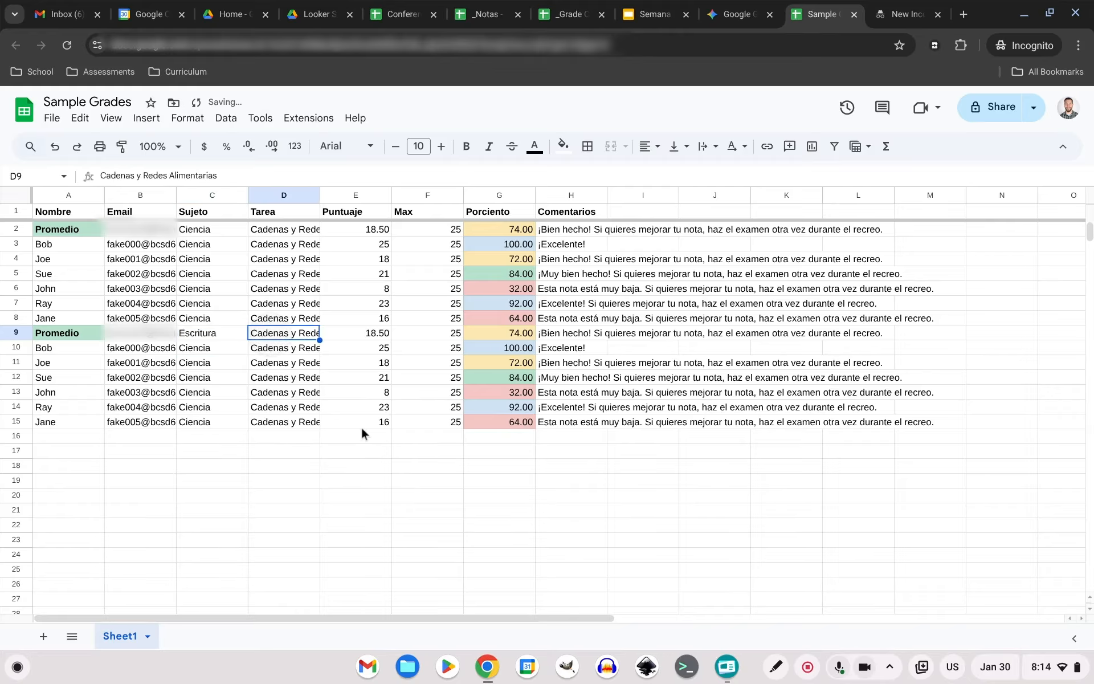
{"action": "type", "text": "Ensayo 1"}
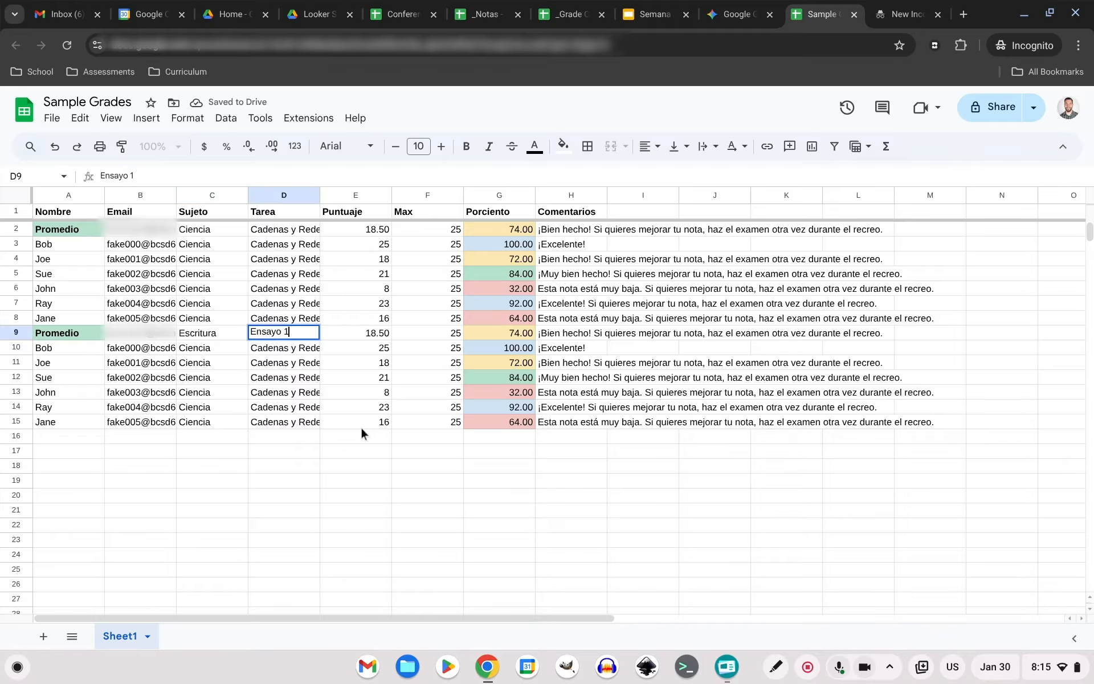
{"action": "key", "text": "Return"}
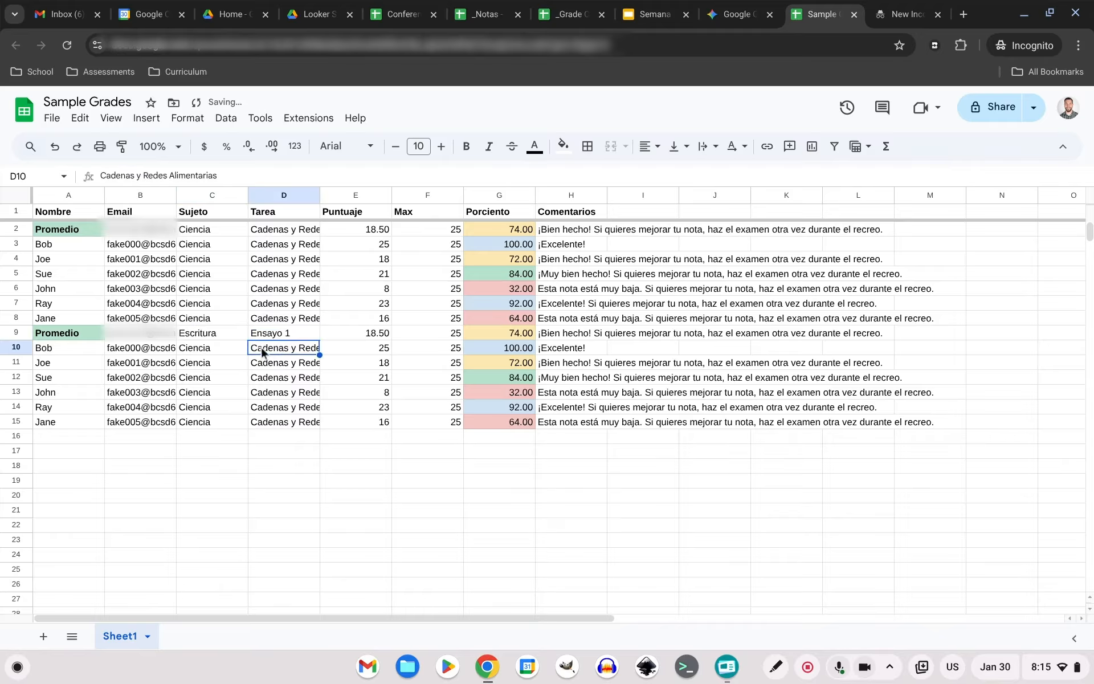
Fill the subject and assignment from C9:D9 down through row 15.
{"action": "left_click_drag", "start_coordinate": [228, 333], "coordinate": [318, 425]}
{"action": "key", "text": "ctrl+c"}
{"action": "left_click", "coordinate": [216, 346]}
{"action": "key", "text": "ctrl+v"}
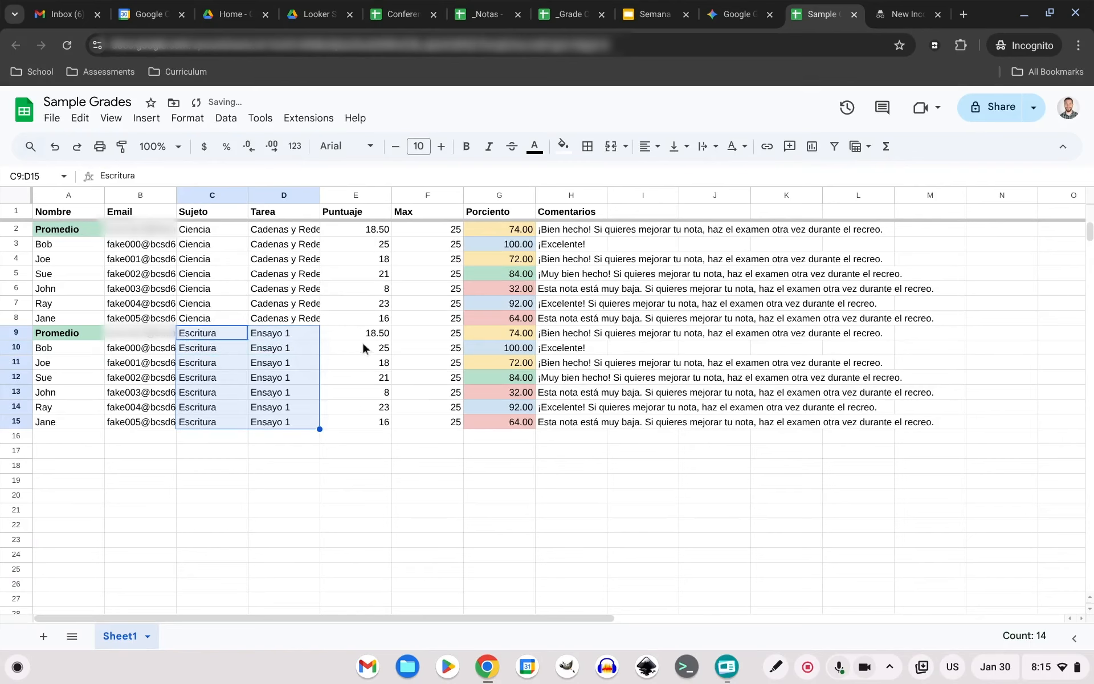
Set the Max value to 20 for all six Ensayo 1 student rows, F10:F15.
{"action": "left_click", "coordinate": [371, 333]}
{"action": "left_click_drag", "start_coordinate": [360, 351], "coordinate": [361, 422]}
{"action": "left_click", "coordinate": [357, 349]}
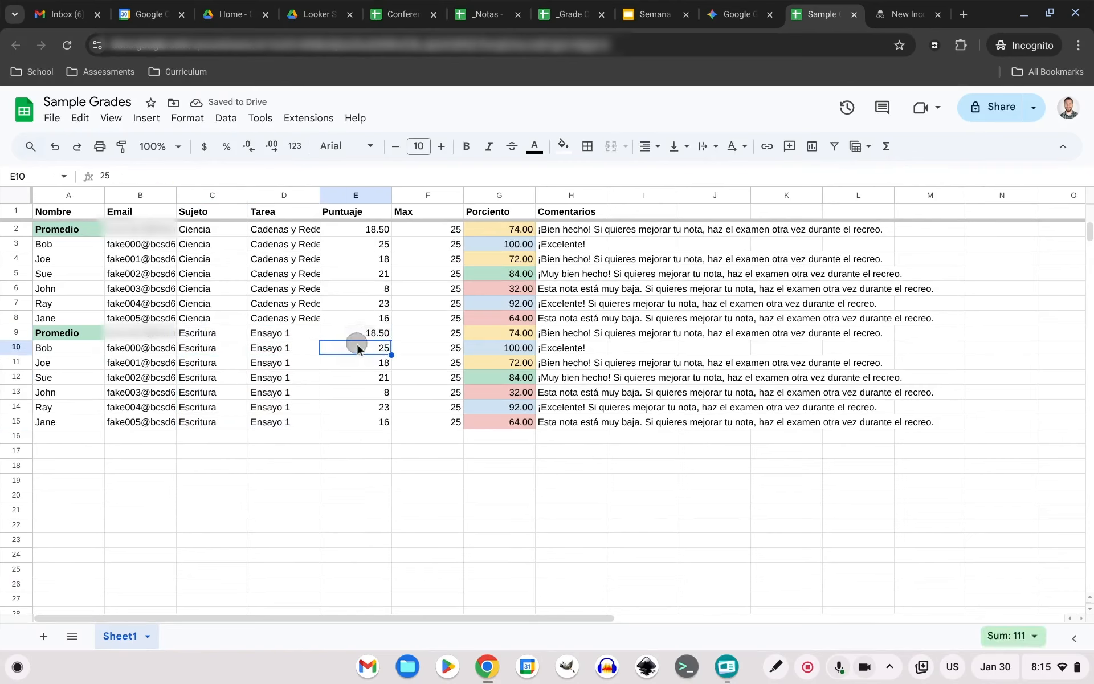
{"action": "left_click", "coordinate": [440, 349]}
{"action": "type", "text": "2"}
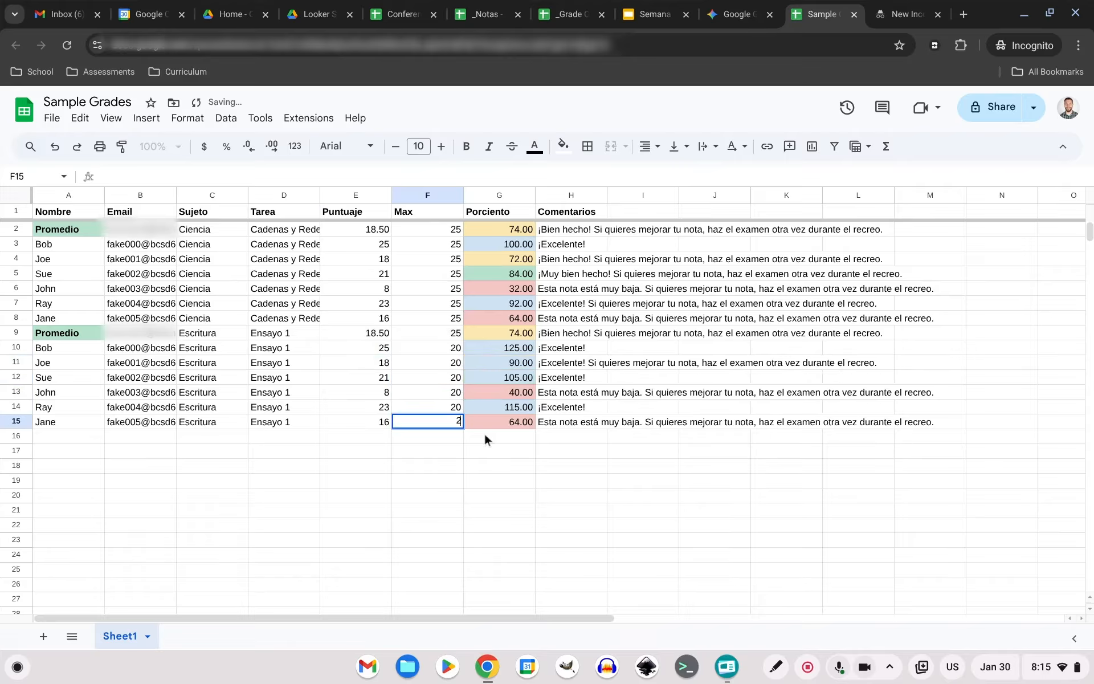
{"action": "type", "text": "0 20 20 20 20 20"}
Enter the Ensayo 1 scores 15, 16, 17, 18, 19 and 20 in Puntuaje cells E10:E15.
{"action": "key", "text": "Left"}
{"action": "key", "text": "Left"}
{"action": "key", "text": "Right"}
{"action": "key", "text": "Up"}
{"action": "key", "text": "Up"}
{"action": "key", "text": "Up"}
{"action": "key", "text": "Up"}
{"action": "key", "text": "Up"}
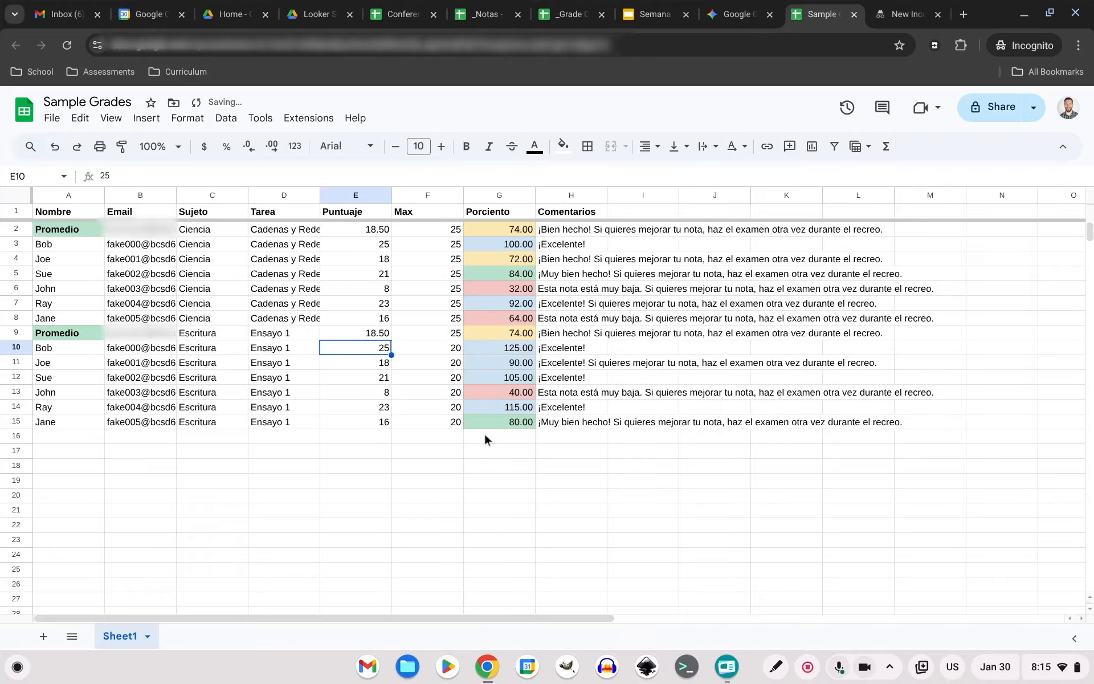
{"action": "type", "text": "15 16 17 18 "}
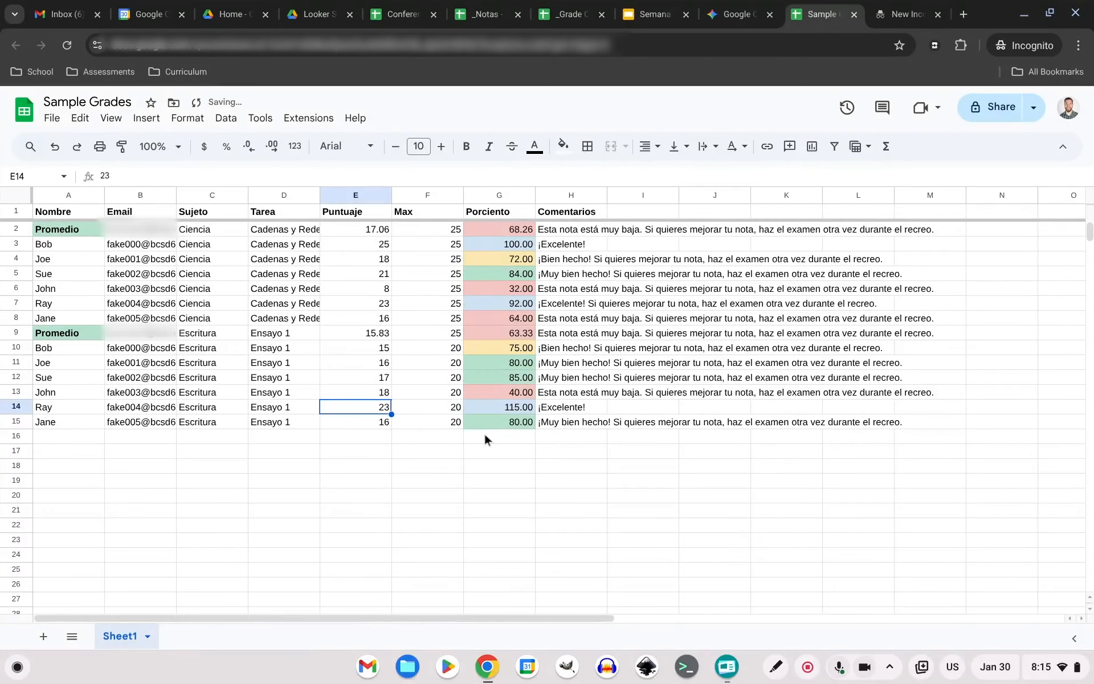
{"action": "type", "text": "19"}
{"action": "key", "text": "Return"}
{"action": "type", "text": "20"}
{"action": "key", "text": "Return"}
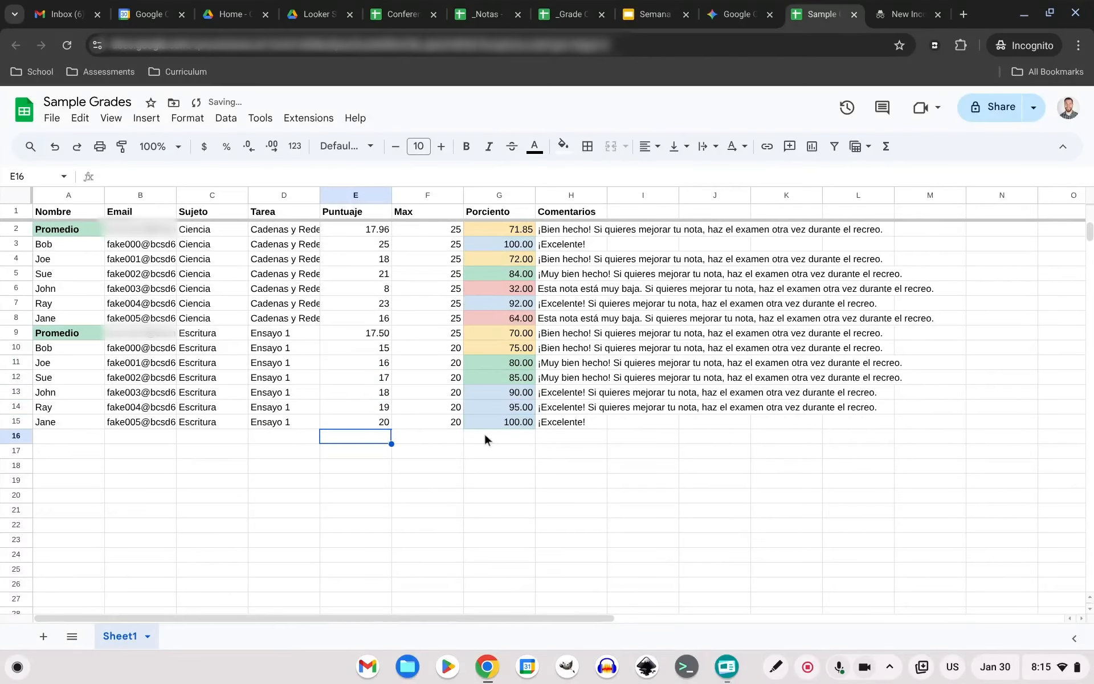
Review the Ensayo 1 percentages and comments, and the conditional format rules that color the Porciento column.
{"action": "left_click", "coordinate": [498, 343]}
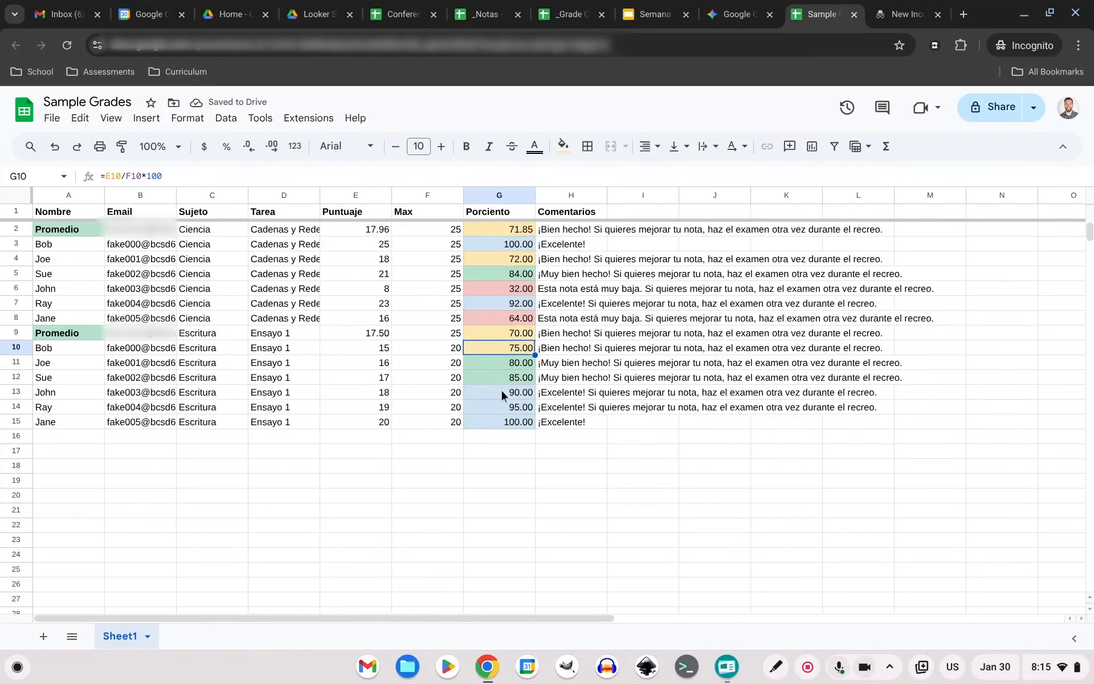
{"action": "left_click_drag", "start_coordinate": [569, 416], "coordinate": [565, 335]}
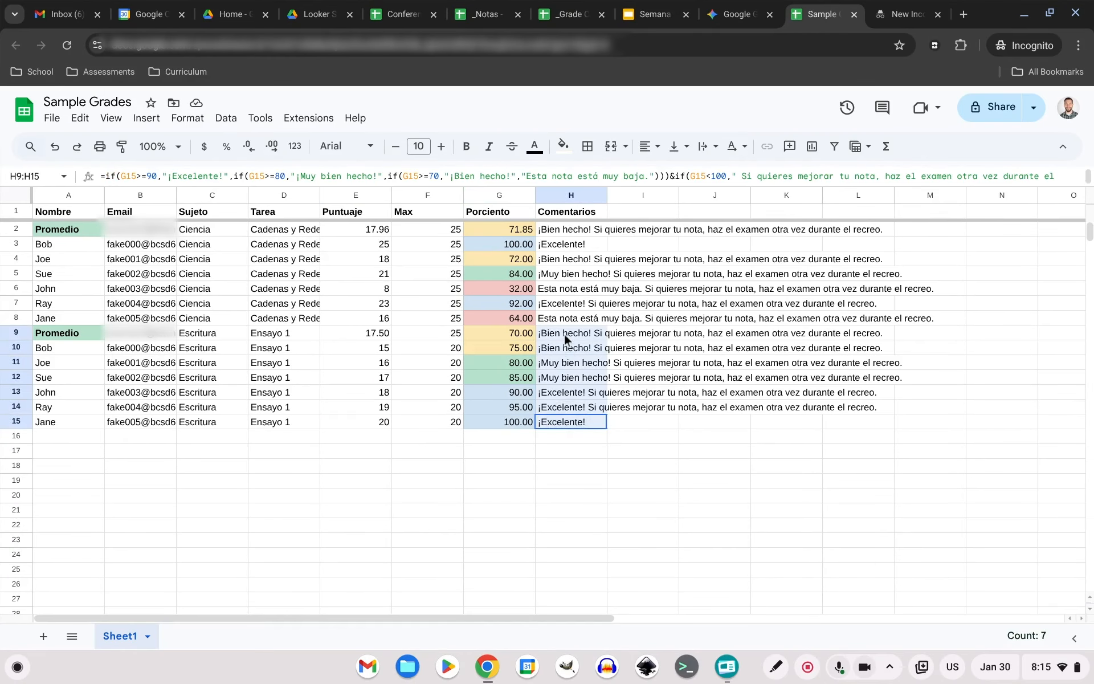
{"action": "left_click", "coordinate": [500, 363]}
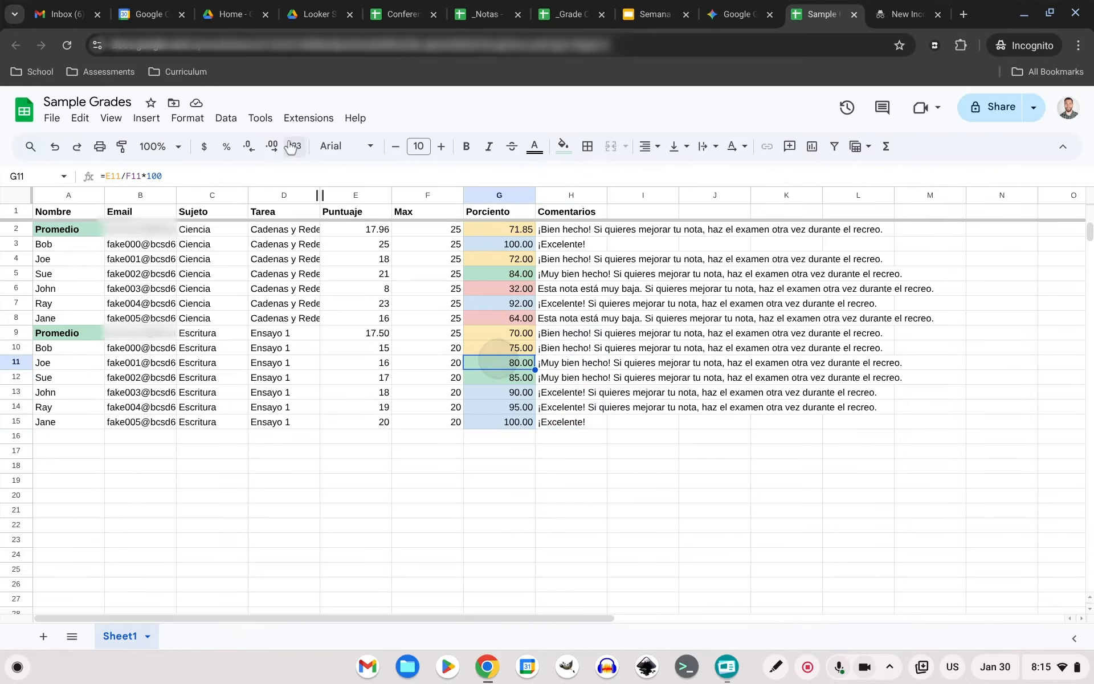
{"action": "left_click", "coordinate": [188, 119]}
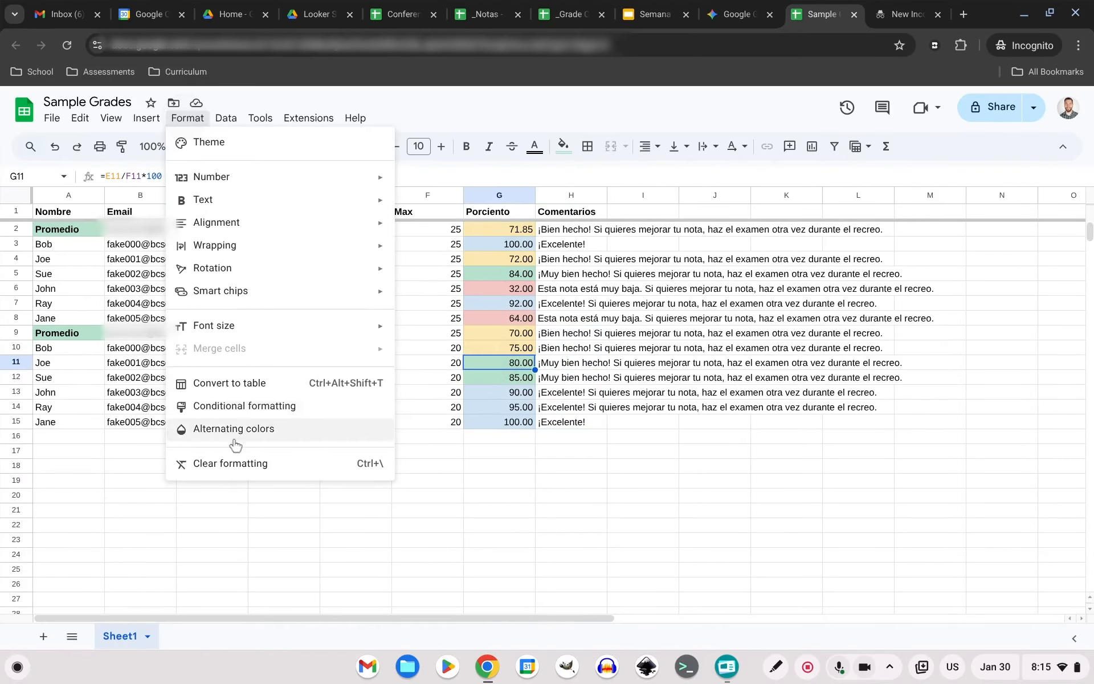
{"action": "left_click", "coordinate": [240, 406]}
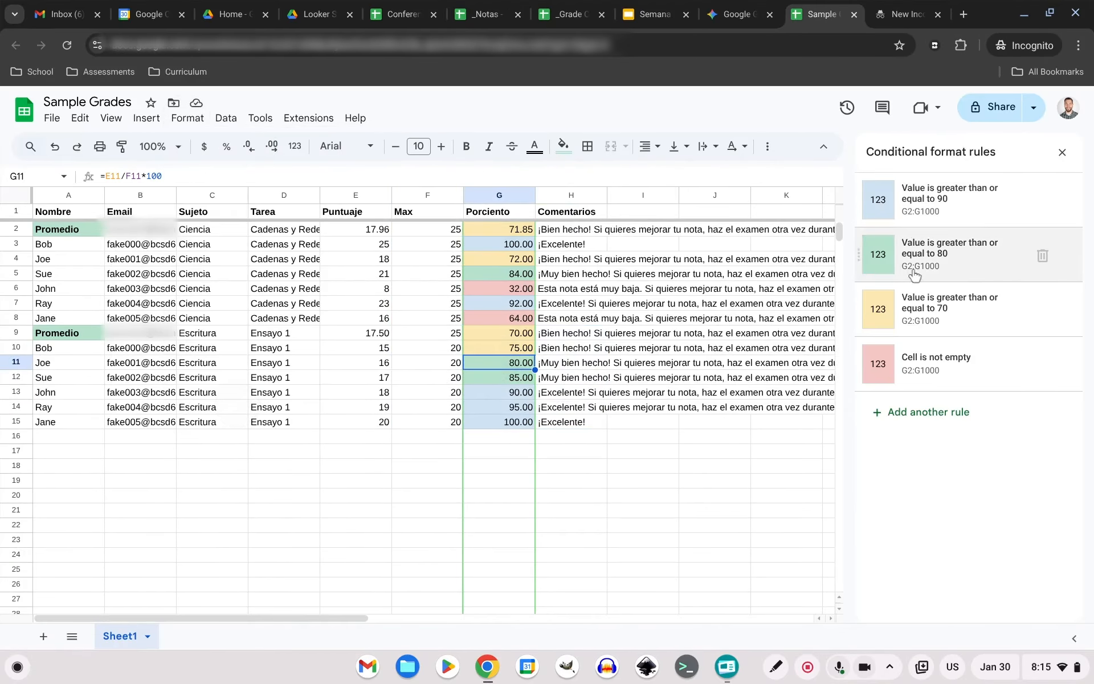
{"action": "left_click", "coordinate": [1063, 153]}
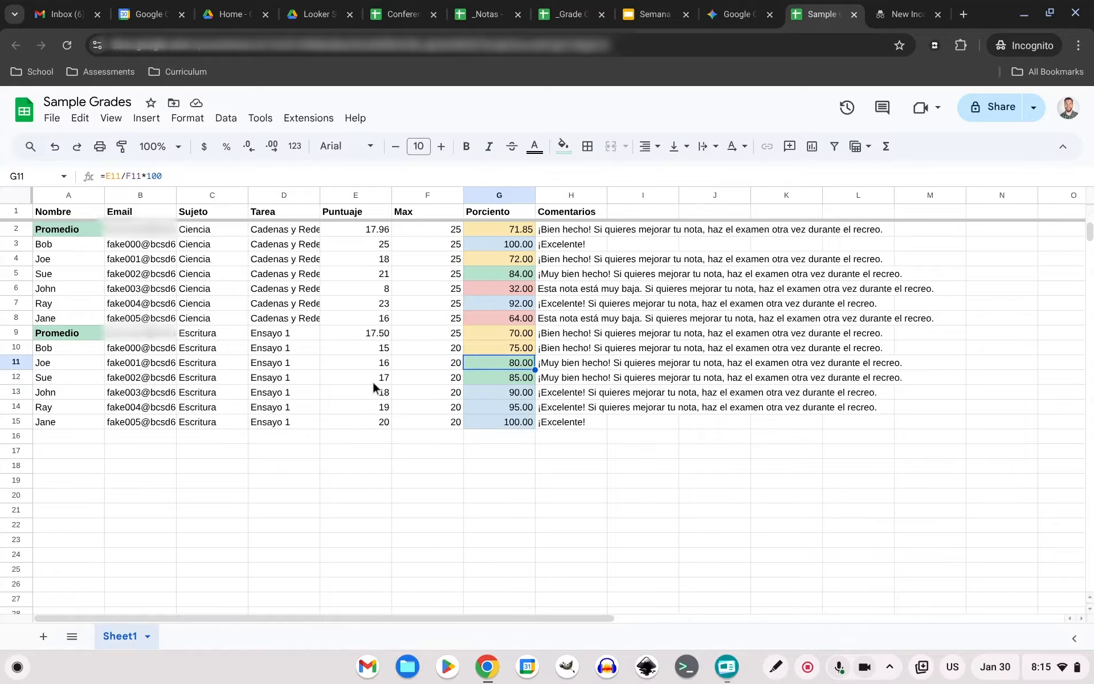
Switch to the empty incognito tab and open lookerstudio.google.com.
{"action": "left_click", "coordinate": [903, 18]}
{"action": "type", "text": "l"}
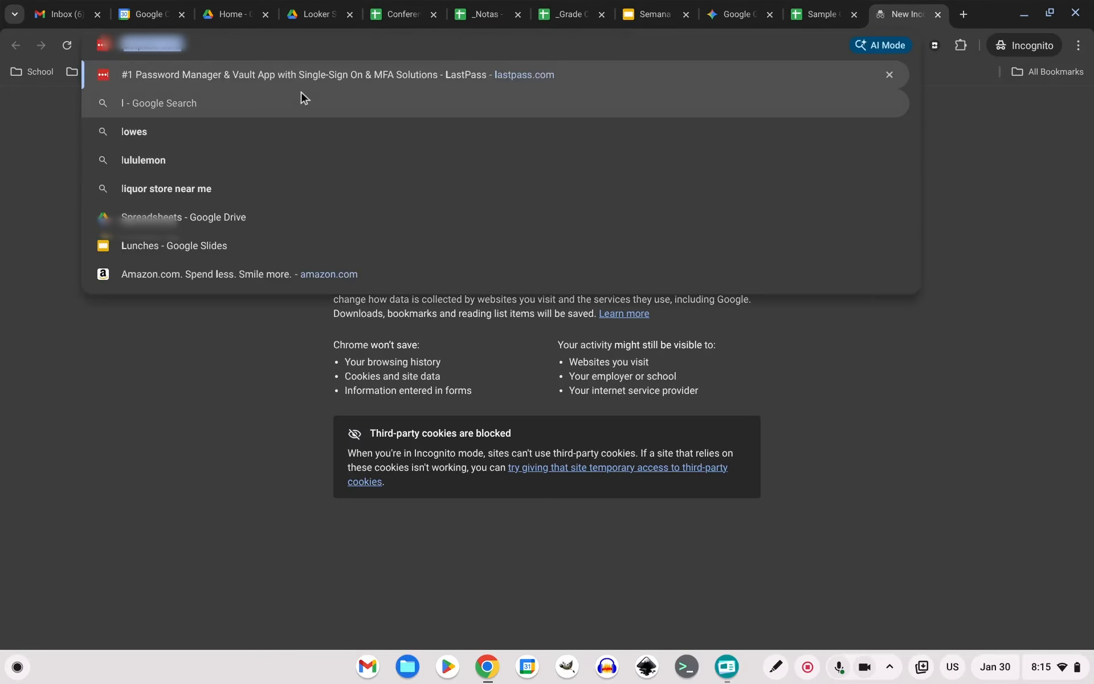
{"action": "type", "text": "ookerstudio.g"}
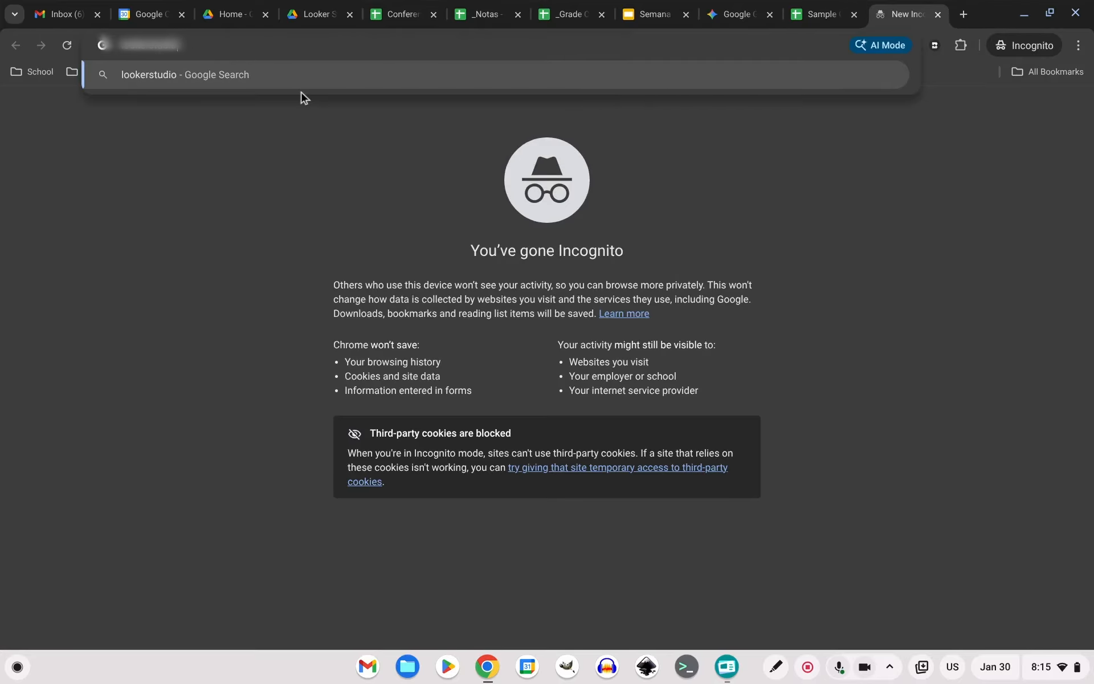
{"action": "type", "text": "oogle.com"}
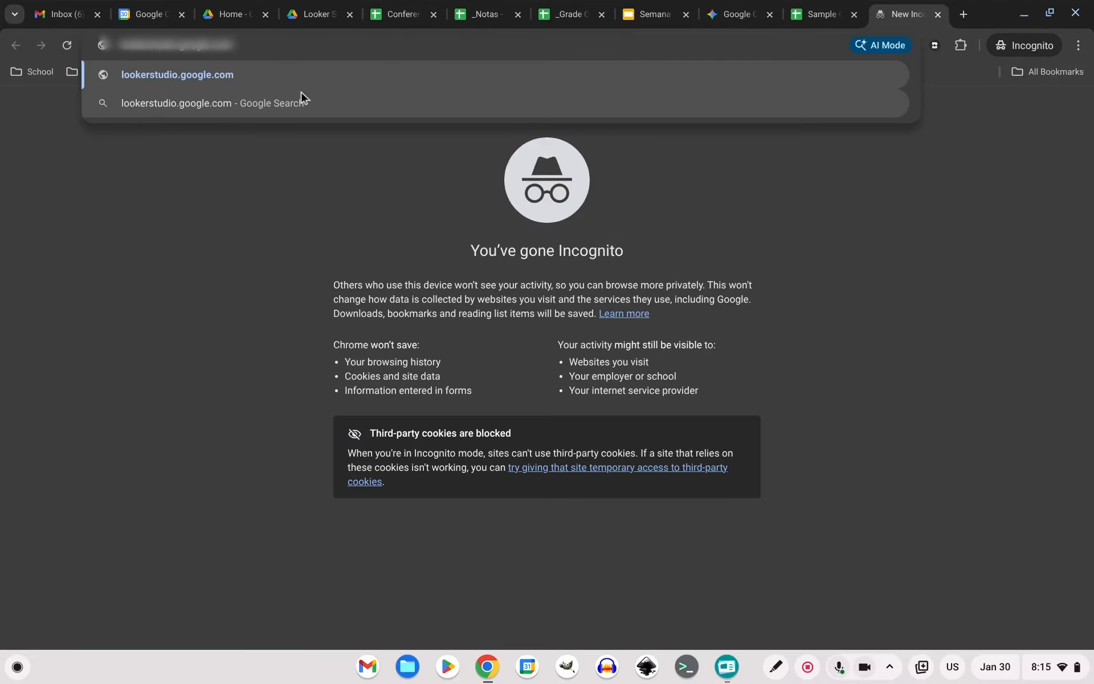
{"action": "key", "text": "Return"}
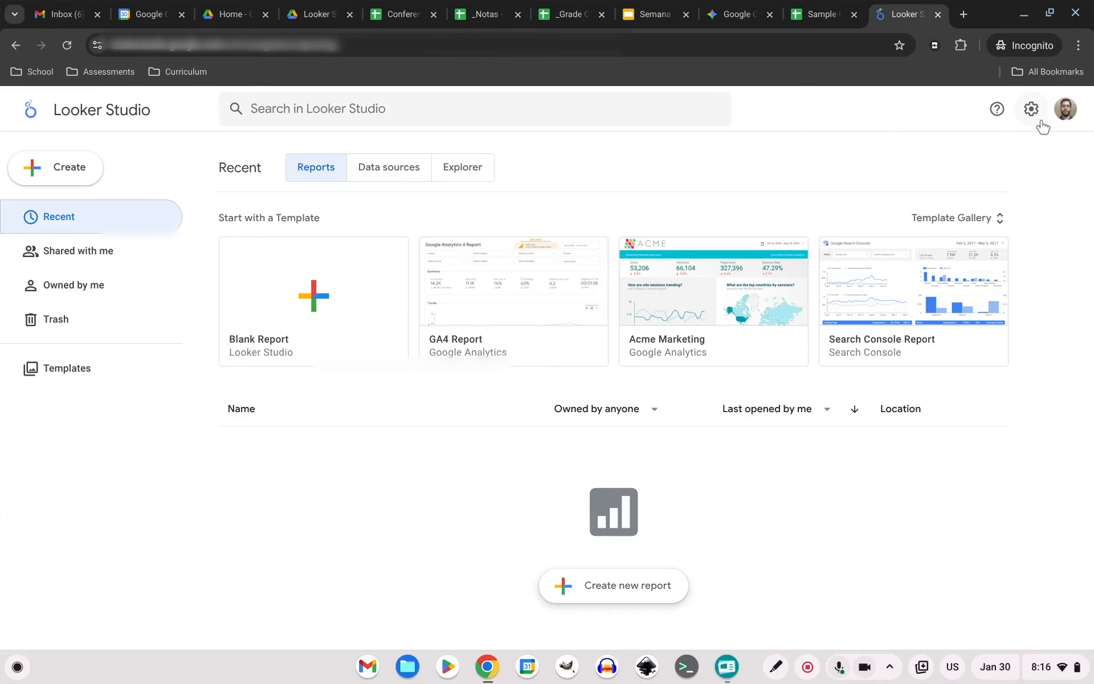
Start a new report and submit the account setup's basic info with country United States, company School and the terms of service accepted.
{"action": "left_click", "coordinate": [606, 593]}
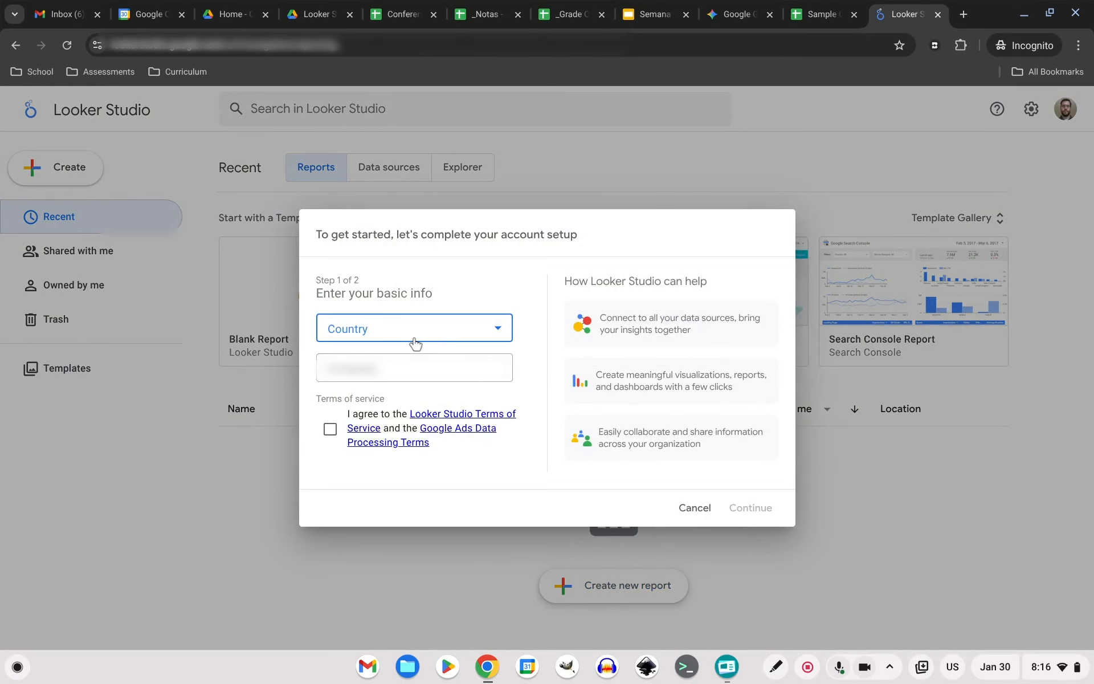
{"action": "left_click", "coordinate": [373, 368]}
{"action": "type", "text": "Sc"}
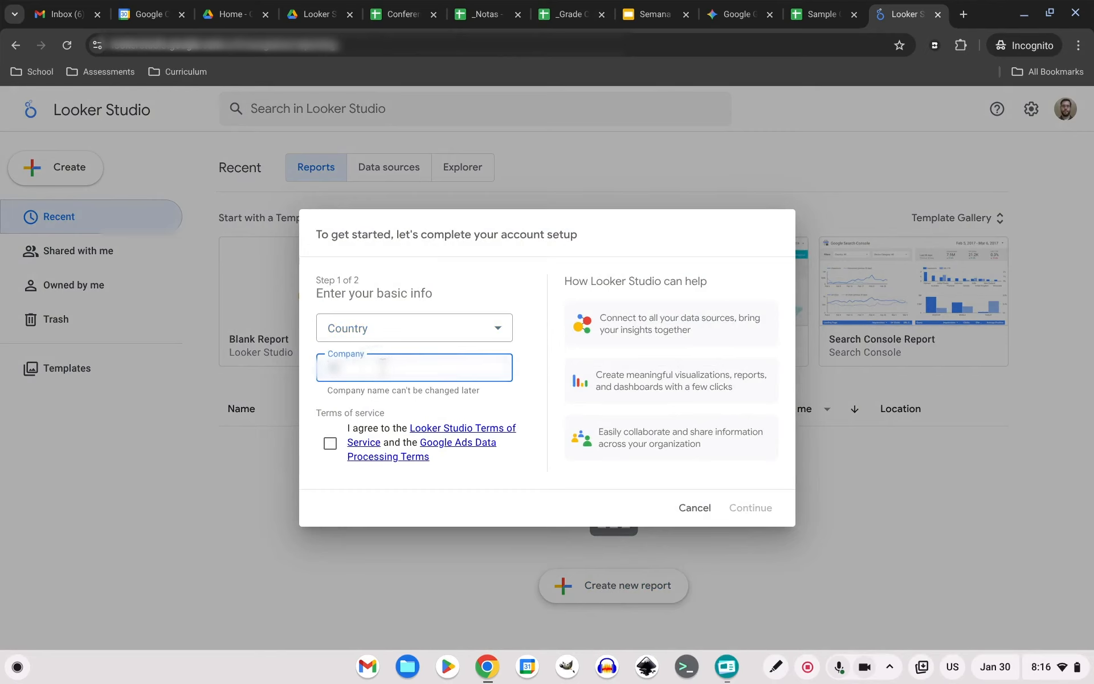
{"action": "type", "text": "hool"}
{"action": "left_click", "coordinate": [330, 443]}
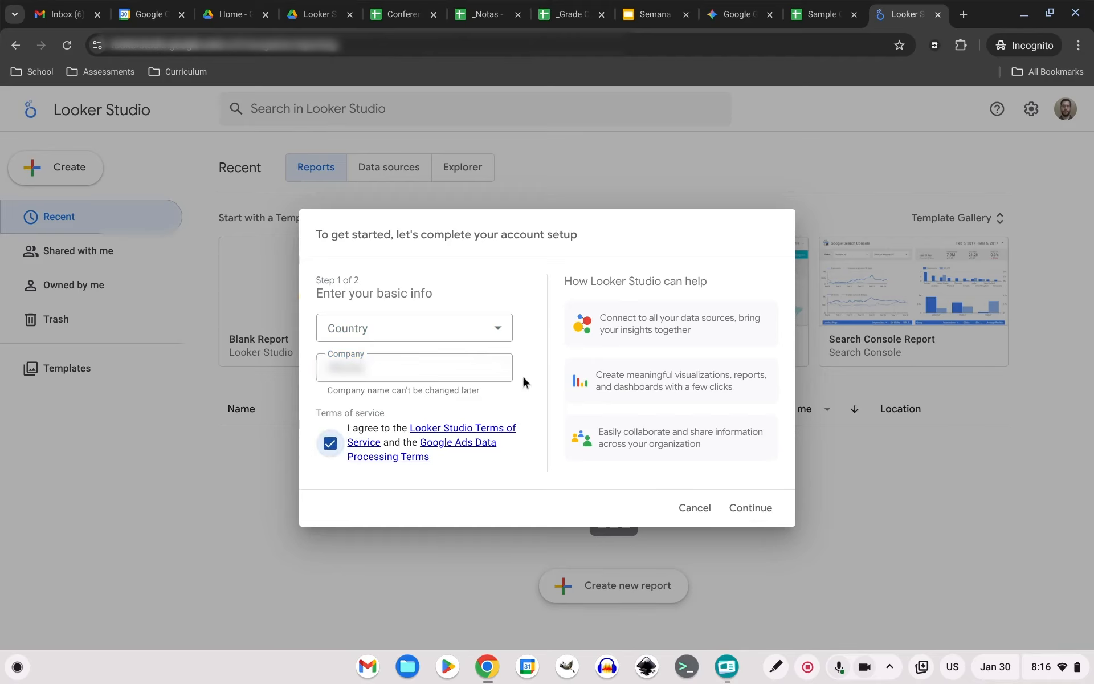
{"action": "left_click", "coordinate": [496, 330]}
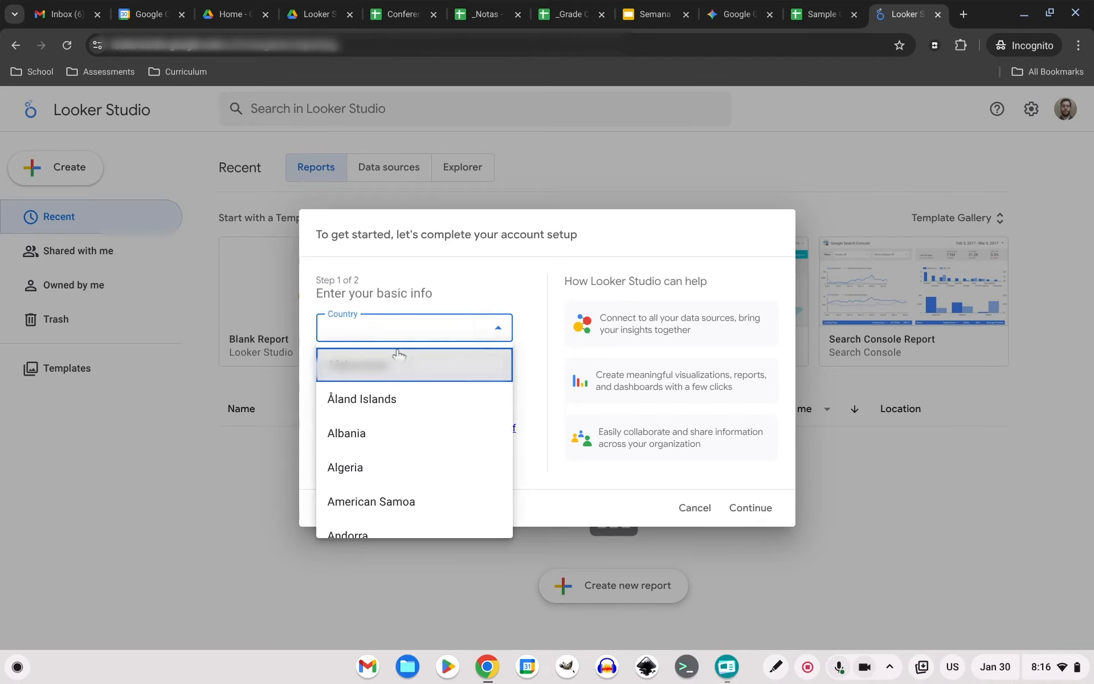
{"action": "key", "text": "u"}
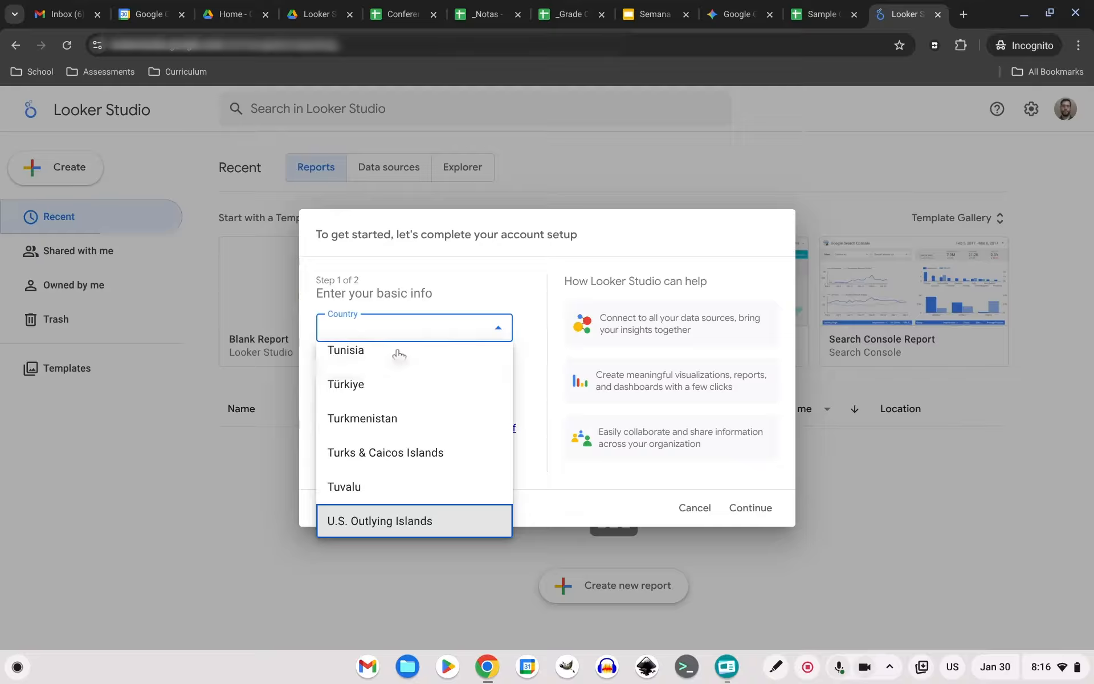
{"action": "scroll", "coordinate": [420, 431], "scroll_direction": "down", "scroll_amount": 3}
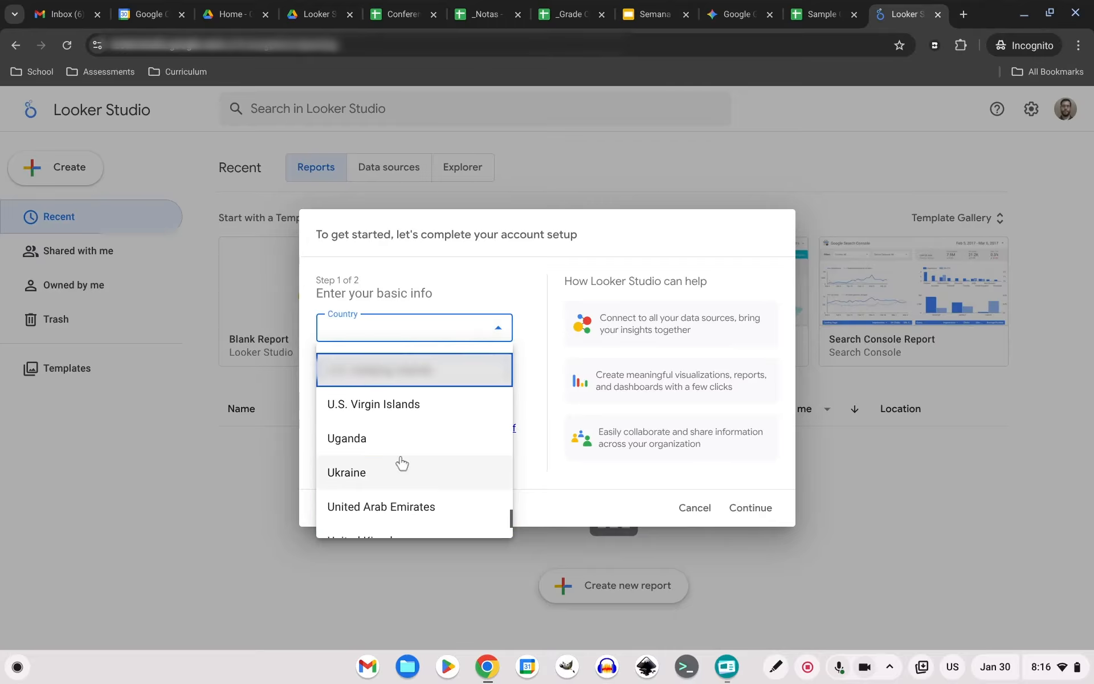
{"action": "scroll", "coordinate": [393, 504], "scroll_direction": "down", "scroll_amount": 1}
{"action": "left_click", "coordinate": [393, 506]}
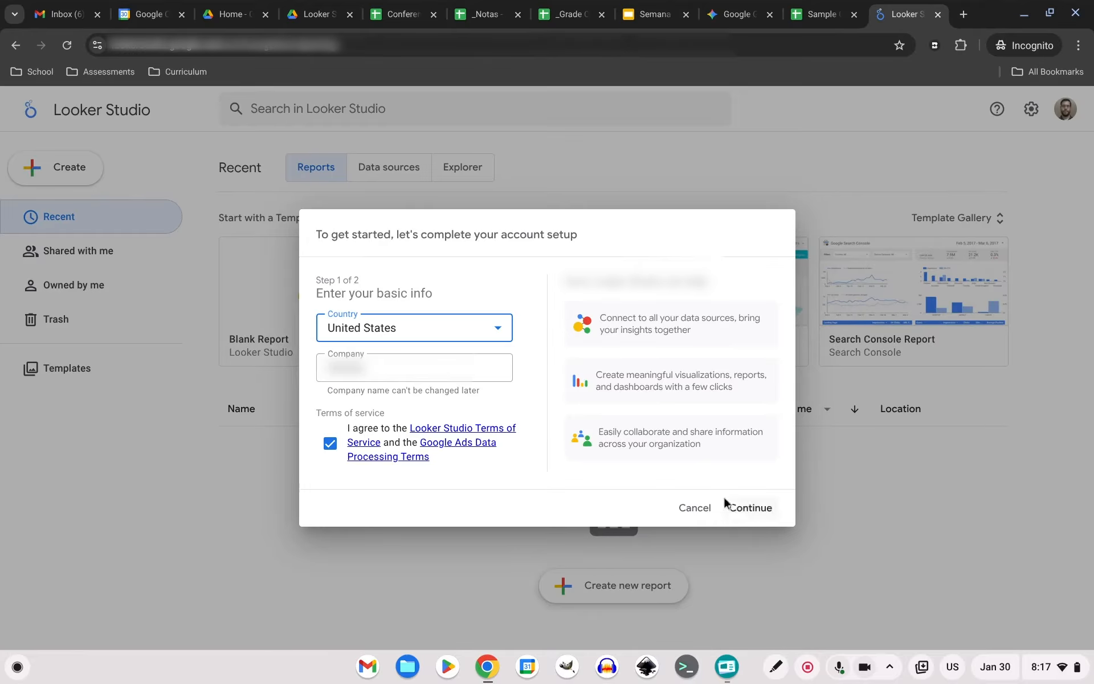
{"action": "left_click", "coordinate": [762, 513]}
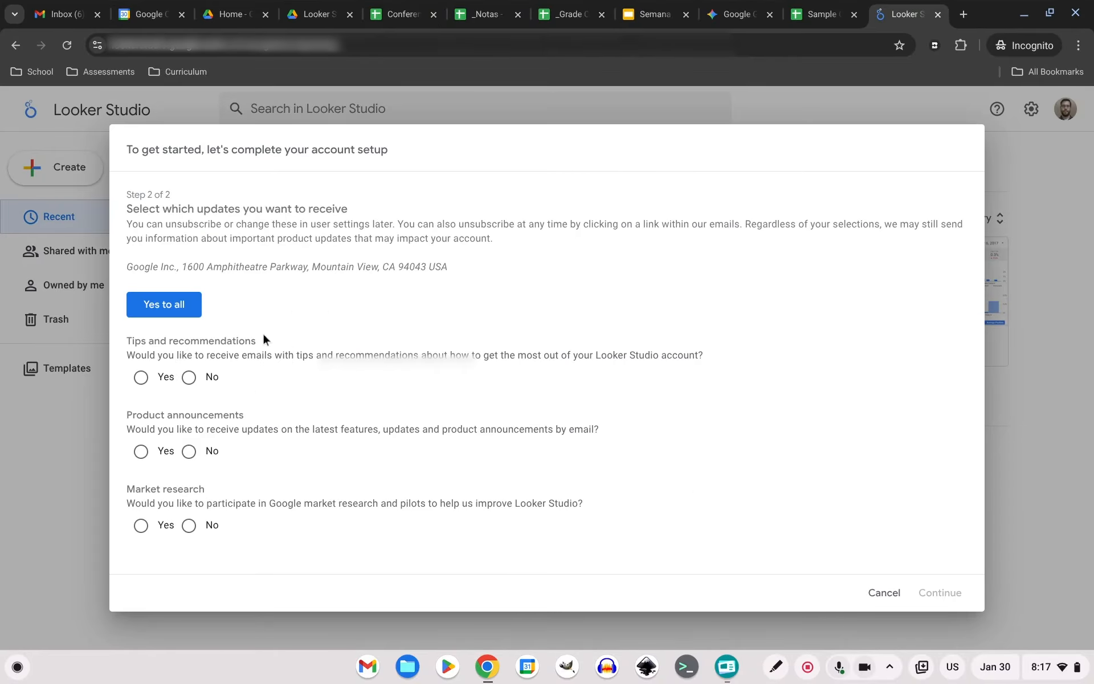
Decline tips, product announcements and market research with No, and complete the account setup.
{"action": "left_click", "coordinate": [189, 378]}
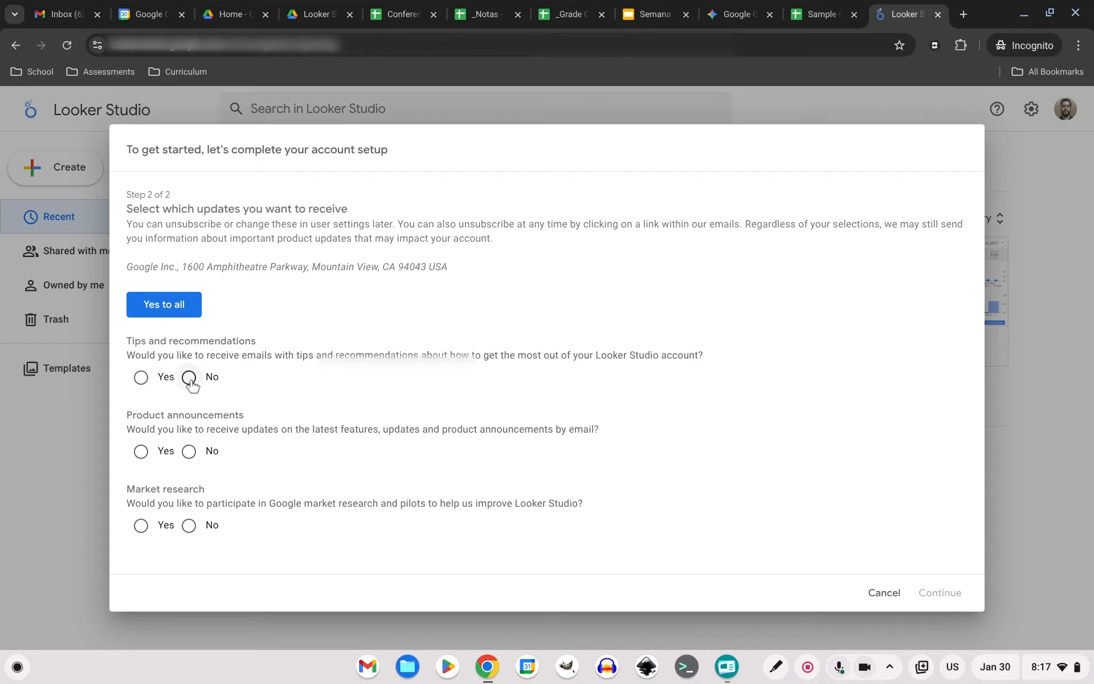
{"action": "left_click", "coordinate": [188, 451]}
{"action": "left_click", "coordinate": [189, 526]}
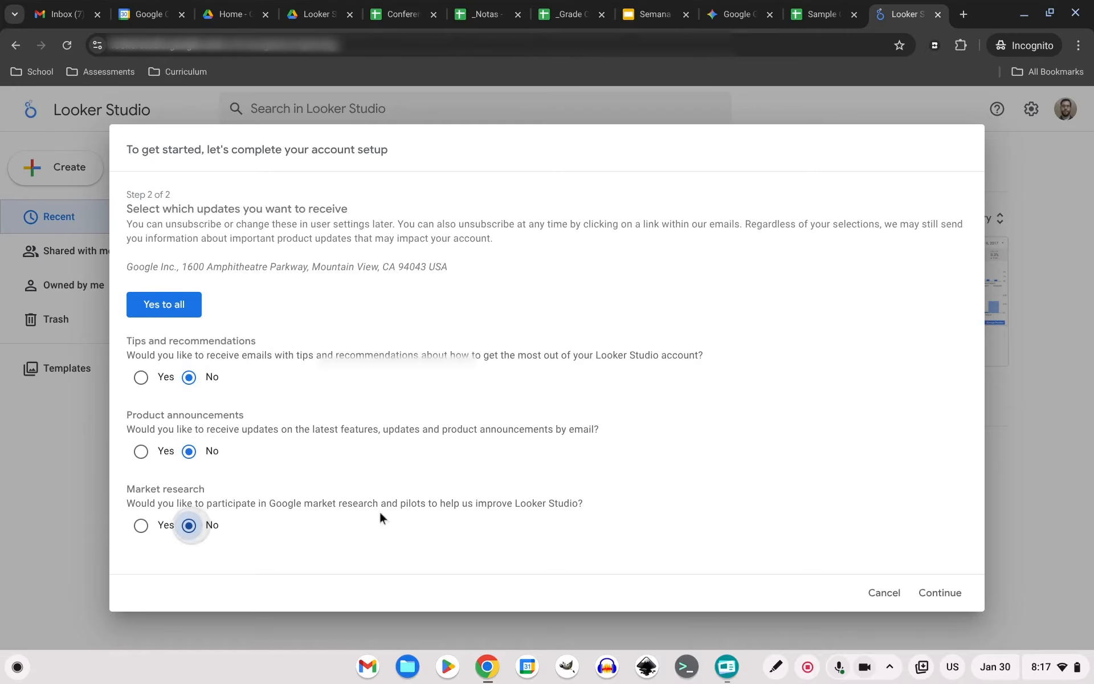
{"action": "left_click", "coordinate": [943, 595]}
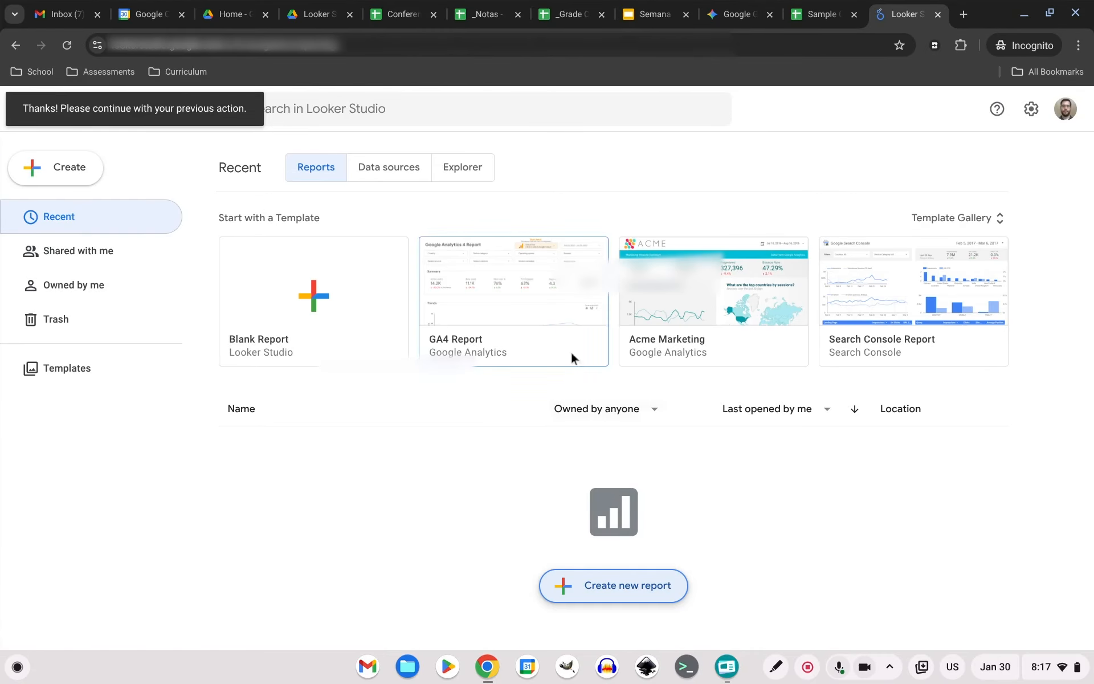
Create a new report and authorize its Google Sheets connector with the signed-in Google account.
{"action": "left_click", "coordinate": [625, 594]}
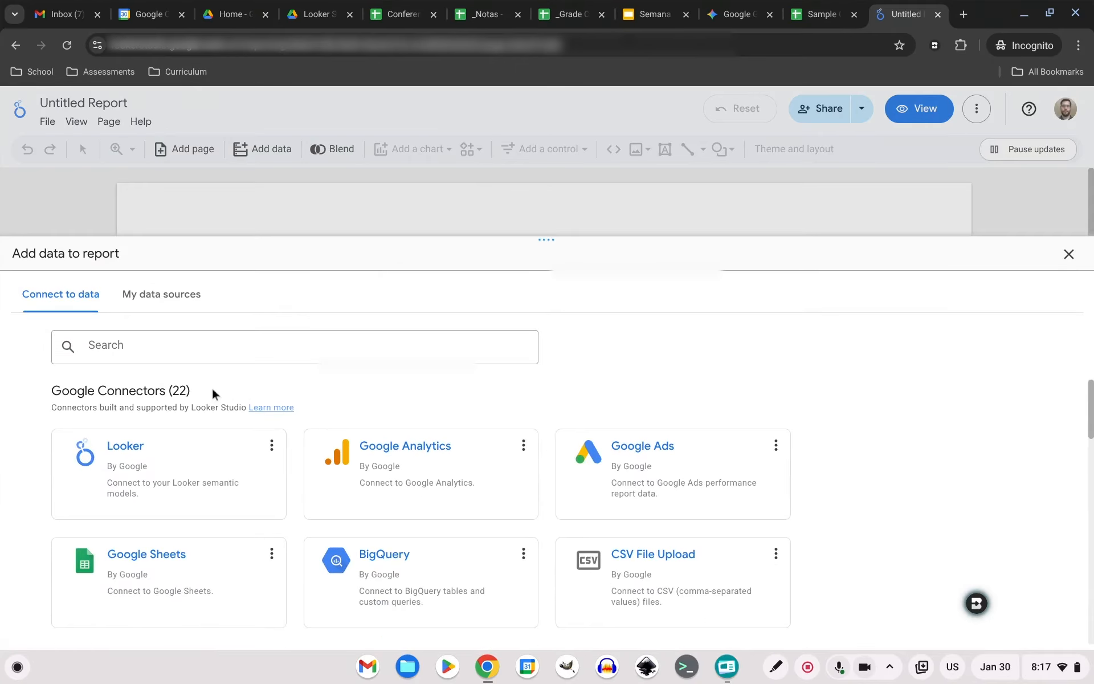
{"action": "left_click", "coordinate": [154, 563]}
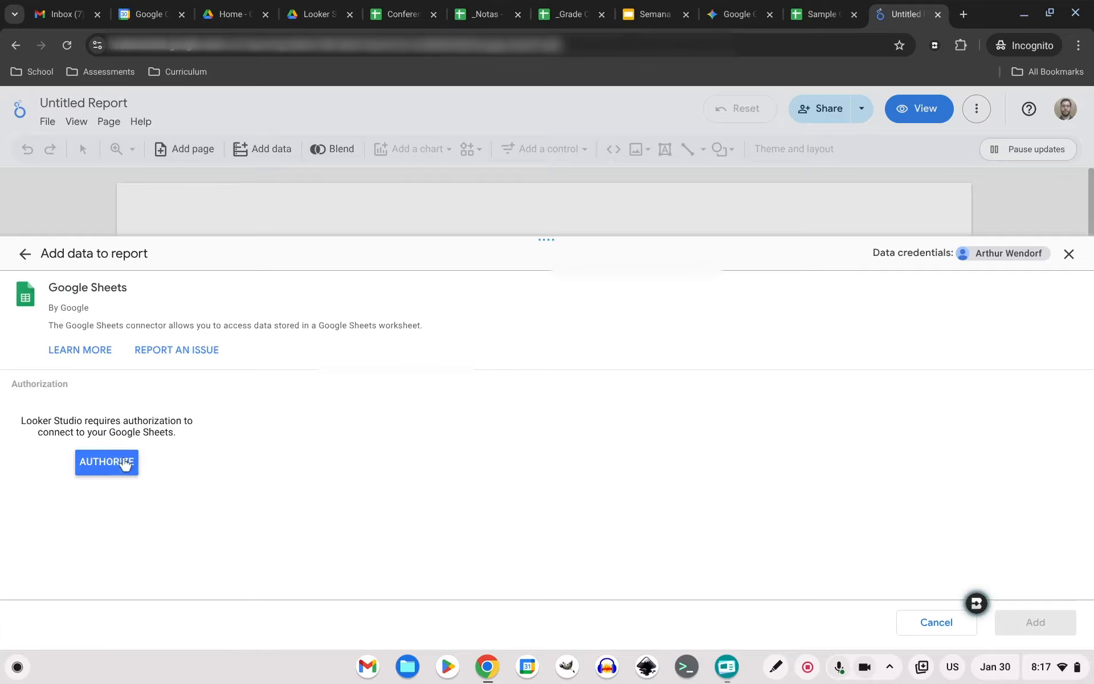
{"action": "left_click", "coordinate": [108, 468]}
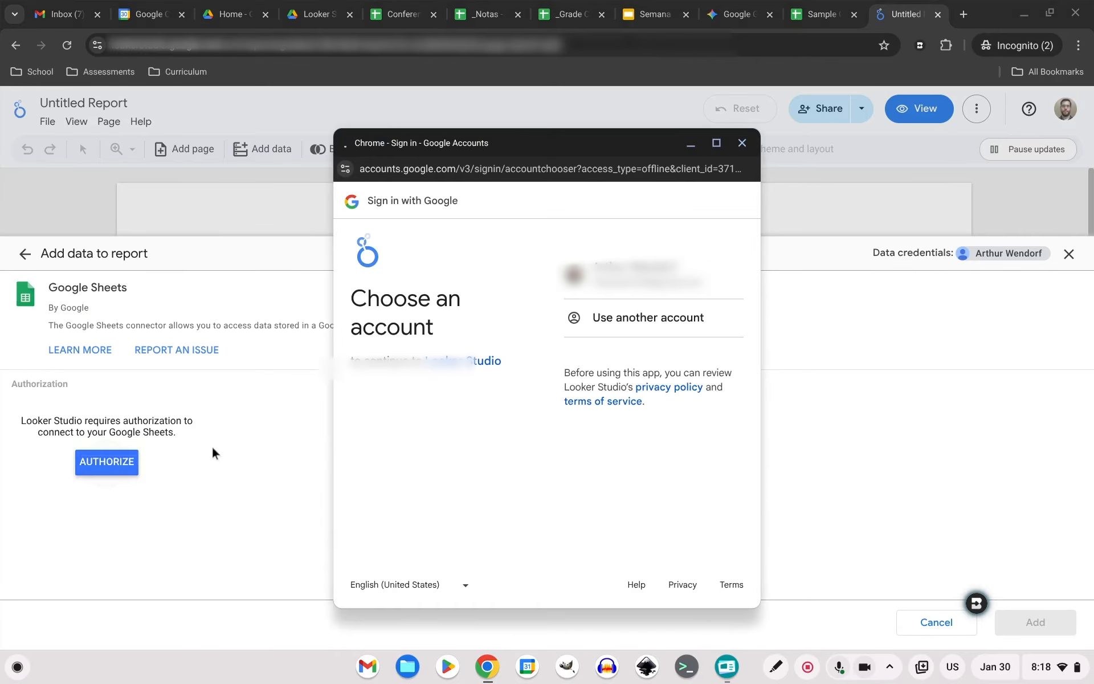
{"action": "left_click", "coordinate": [633, 273]}
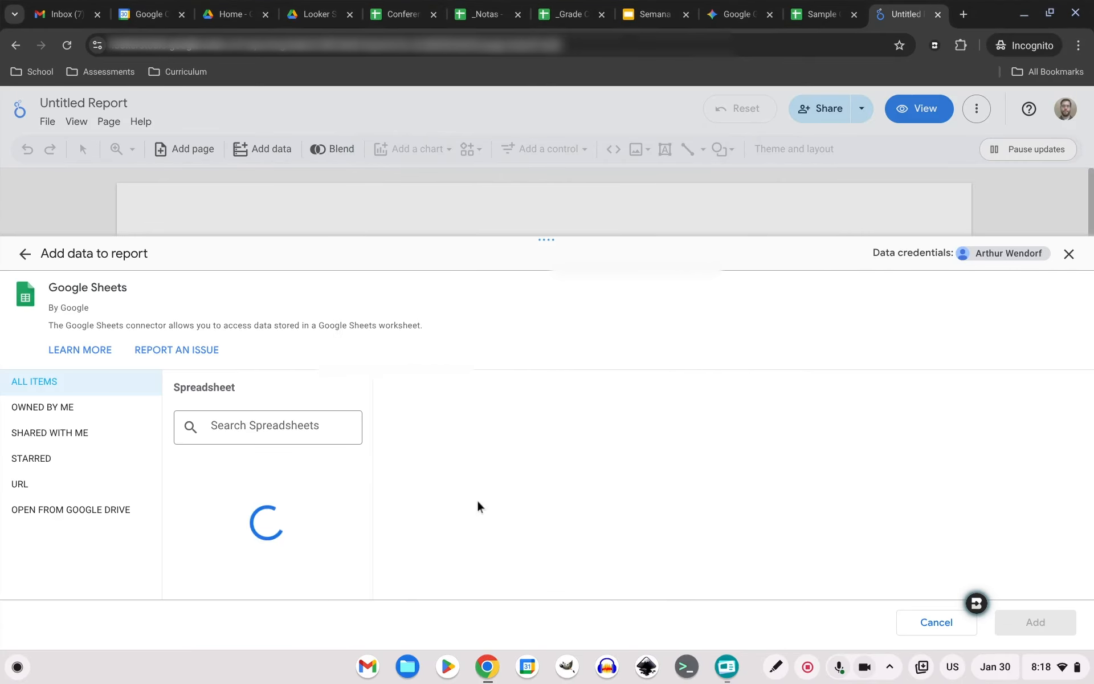
Add Sheet1 of the Sample Data spreadsheet to the report, with the first row as headers and hidden and filtered cells included.
{"action": "left_click", "coordinate": [220, 463]}
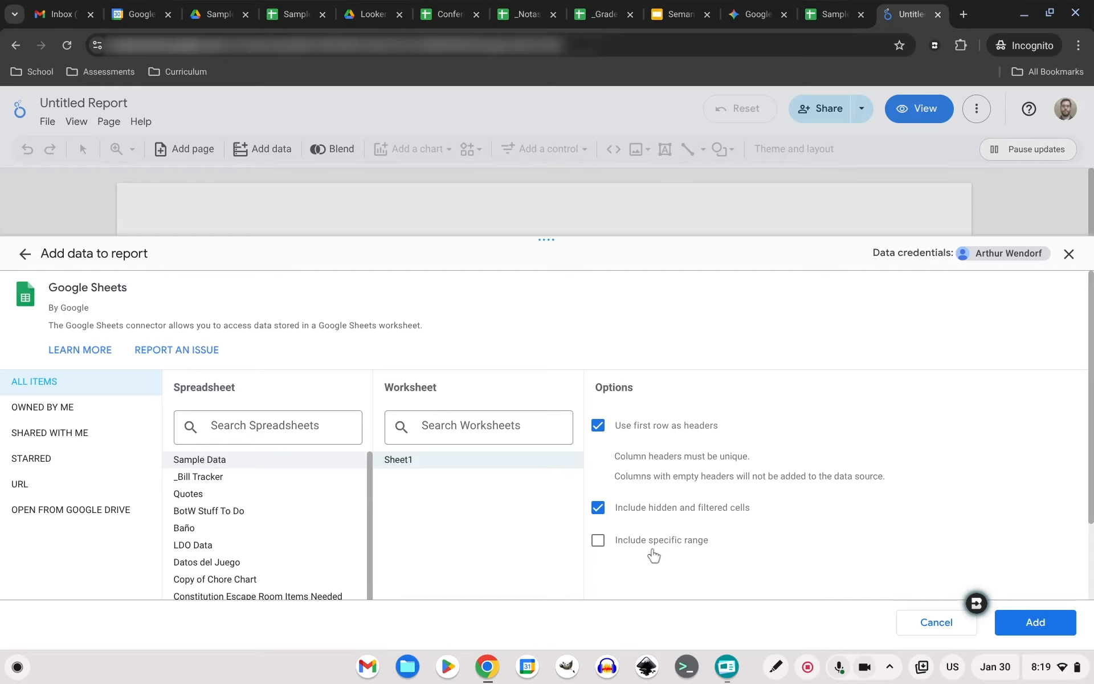
{"action": "left_click", "coordinate": [1038, 621]}
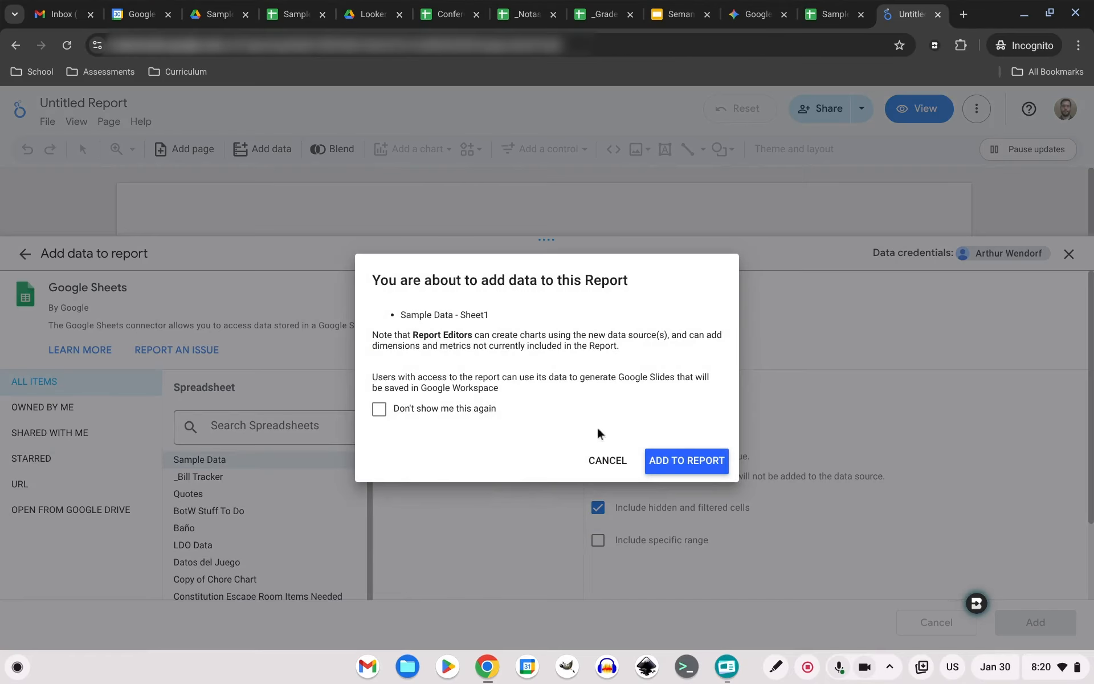
{"action": "left_click", "coordinate": [674, 473]}
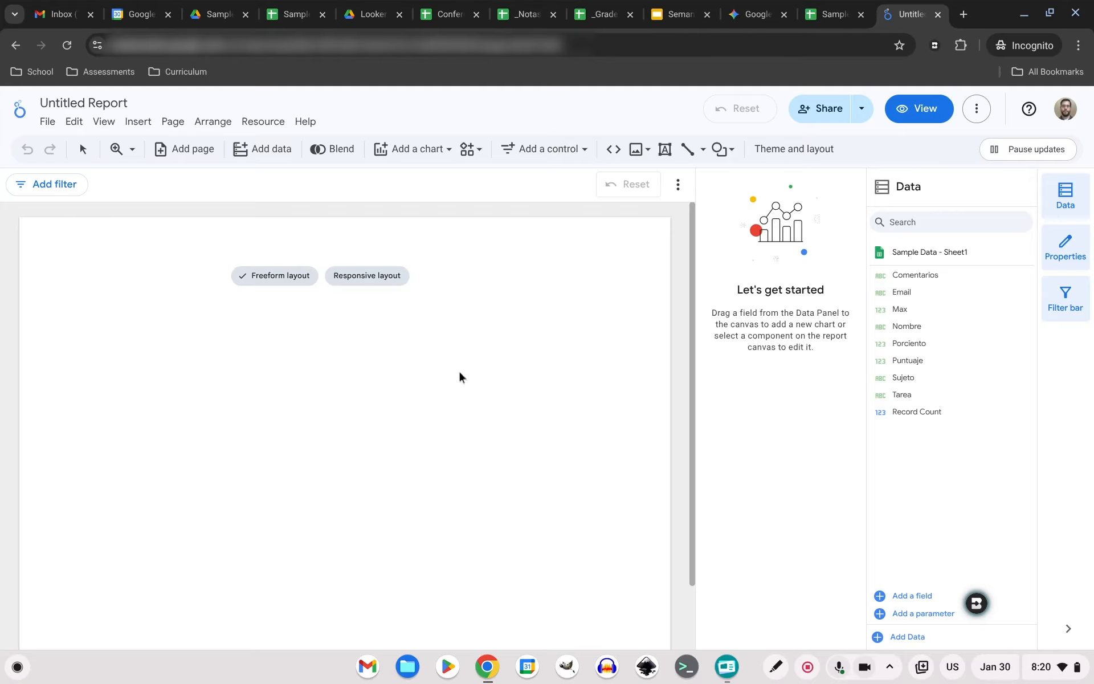
Insert a plain table near the page's upper-left corner and enlarge it to fill nearly the whole page.
{"action": "left_click", "coordinate": [444, 148]}
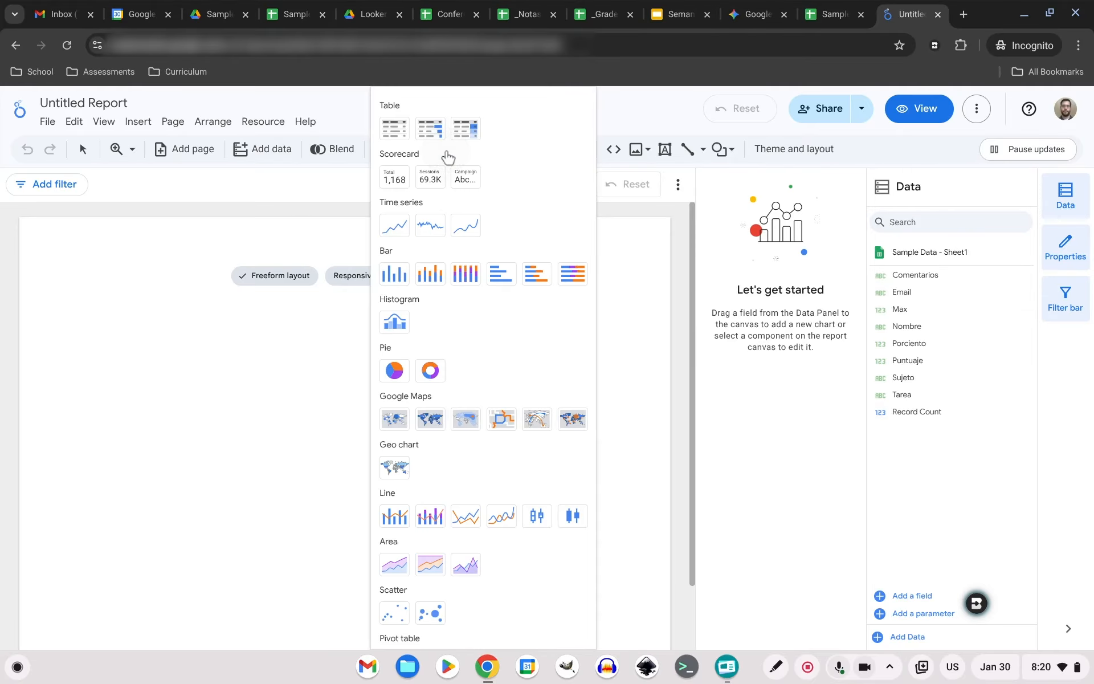
{"action": "left_click", "coordinate": [394, 128]}
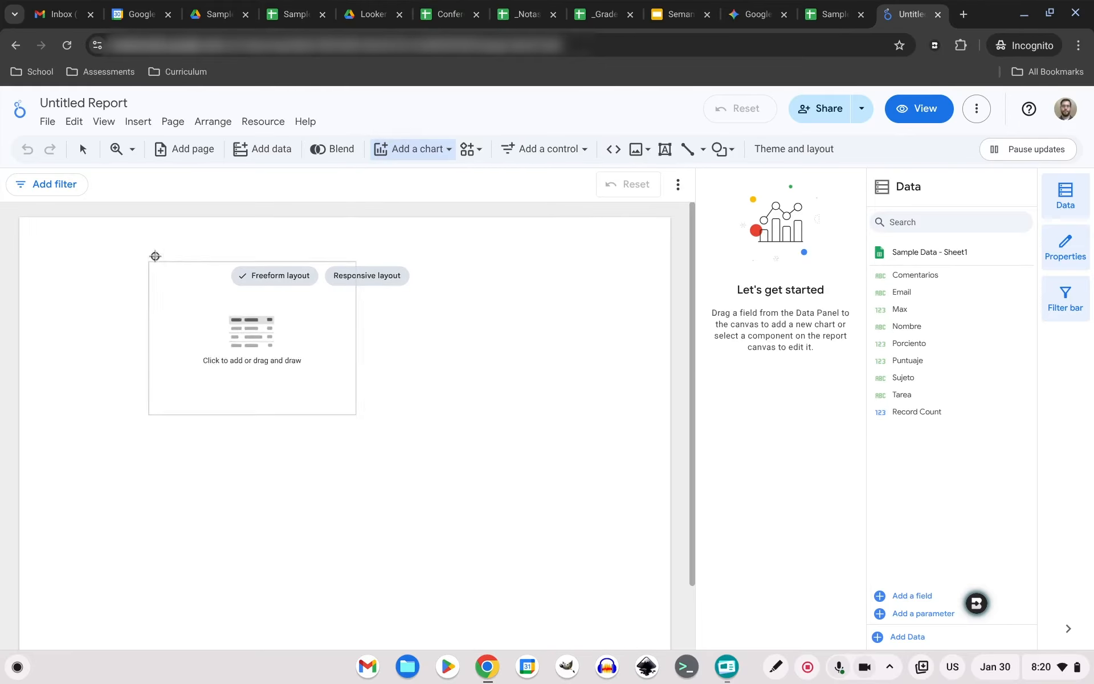
{"action": "left_click", "coordinate": [49, 240]}
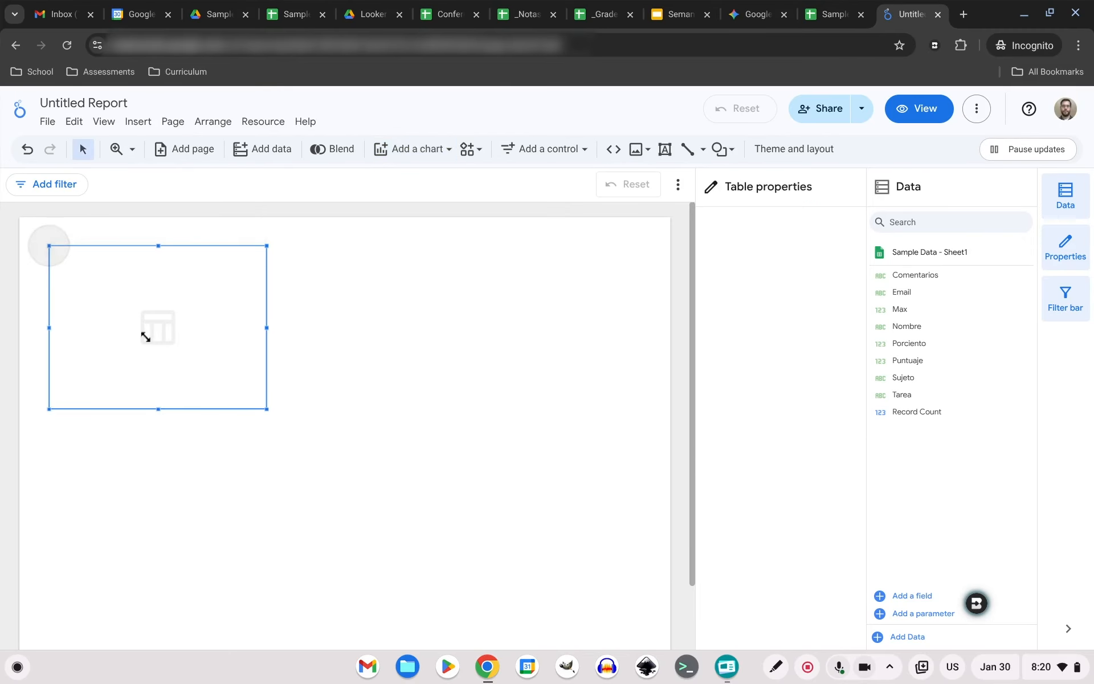
{"action": "scroll", "coordinate": [404, 381], "scroll_direction": "down", "scroll_amount": 2}
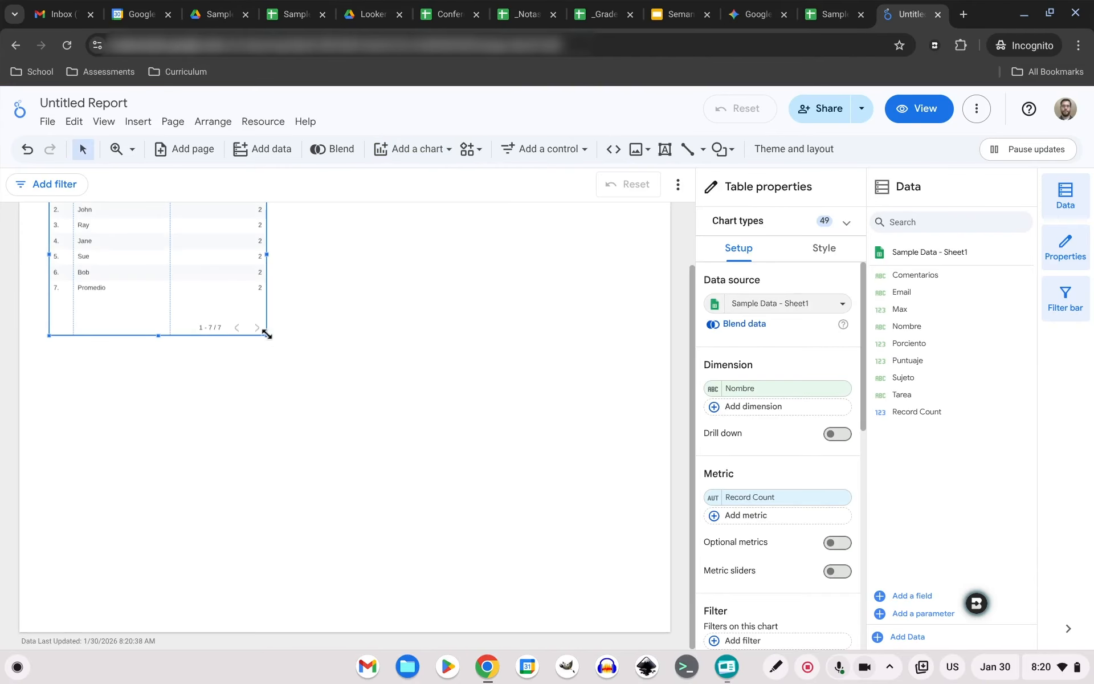
{"action": "left_click_drag", "start_coordinate": [266, 335], "coordinate": [639, 602]}
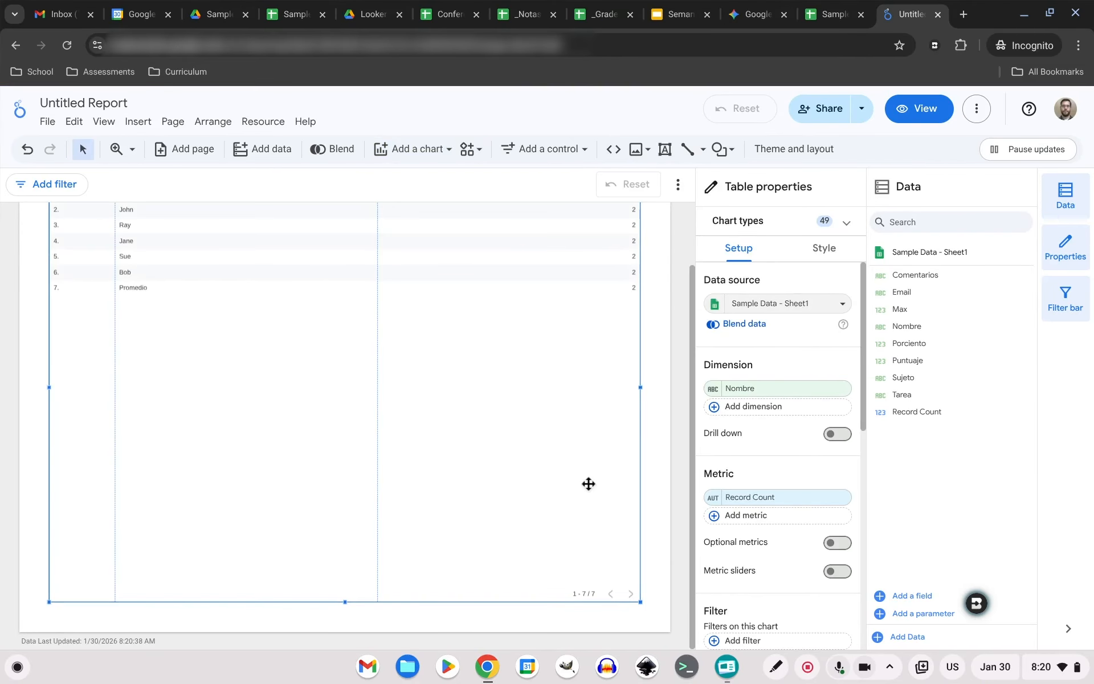
{"action": "scroll", "coordinate": [673, 415], "scroll_direction": "up", "scroll_amount": 2}
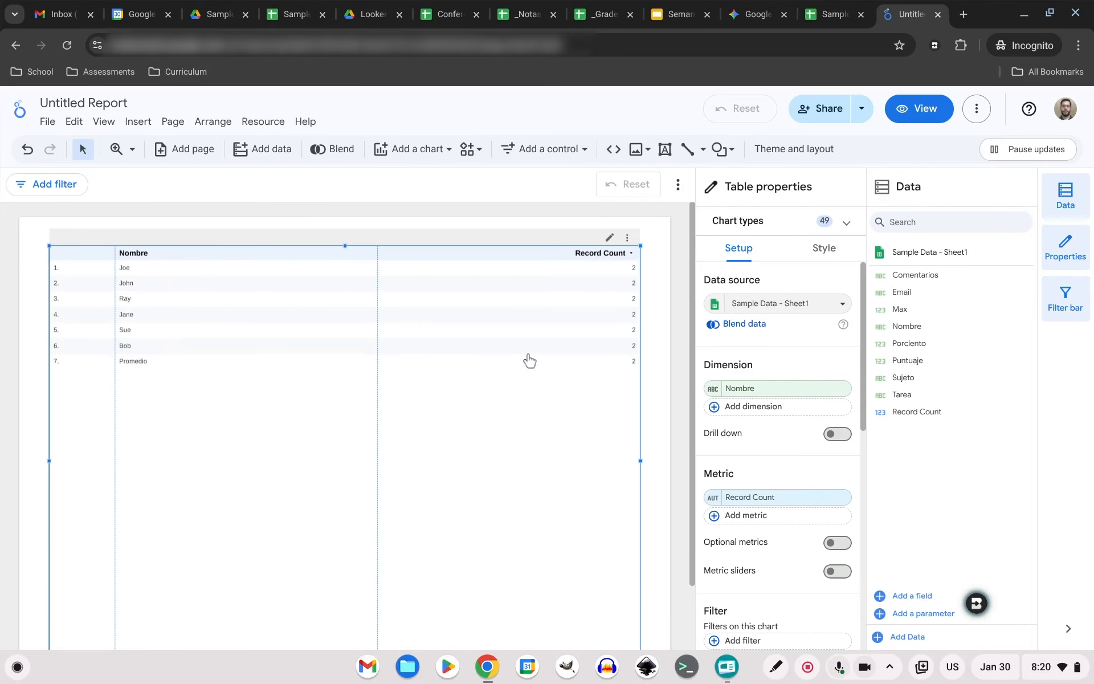
Filter the Sample Data - Sheet1 data source by viewer email using the Email field, and allow the report to use the account's email address.
{"action": "left_click", "coordinate": [255, 123]}
{"action": "left_click", "coordinate": [338, 149]}
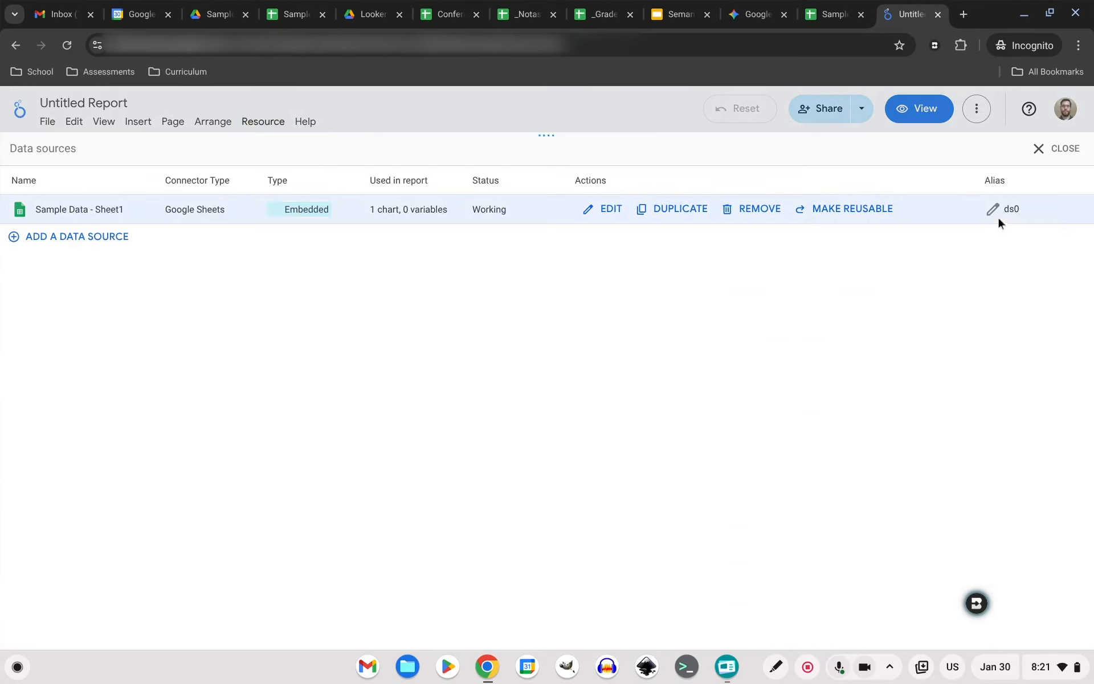
{"action": "left_click", "coordinate": [606, 211]}
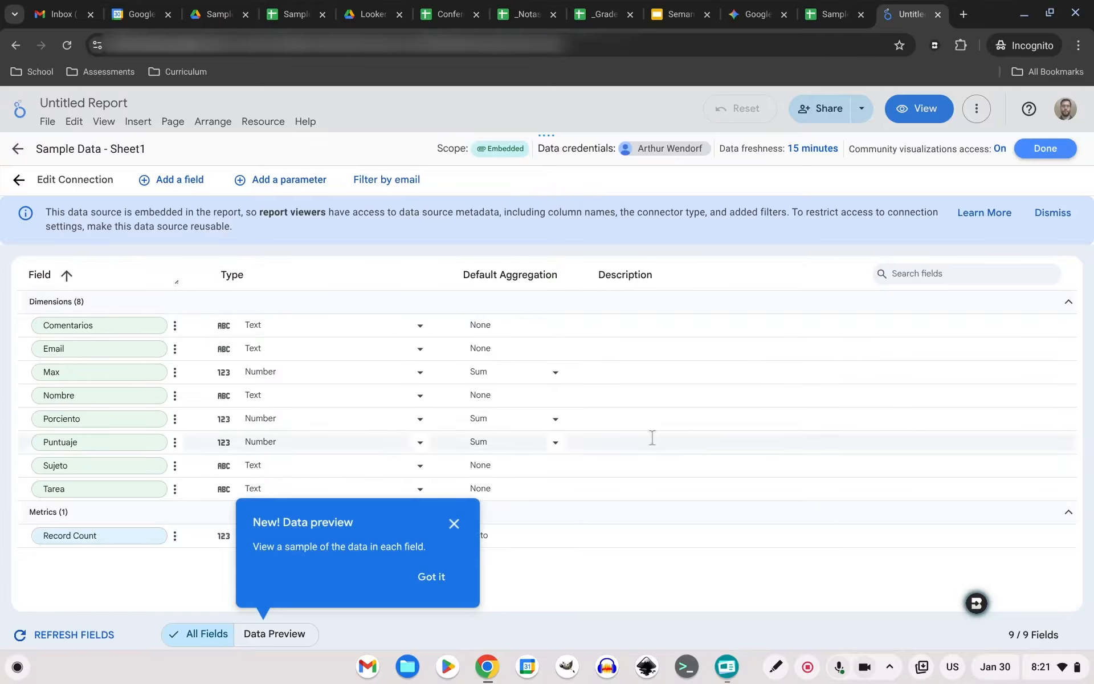
{"action": "left_click", "coordinate": [392, 181]}
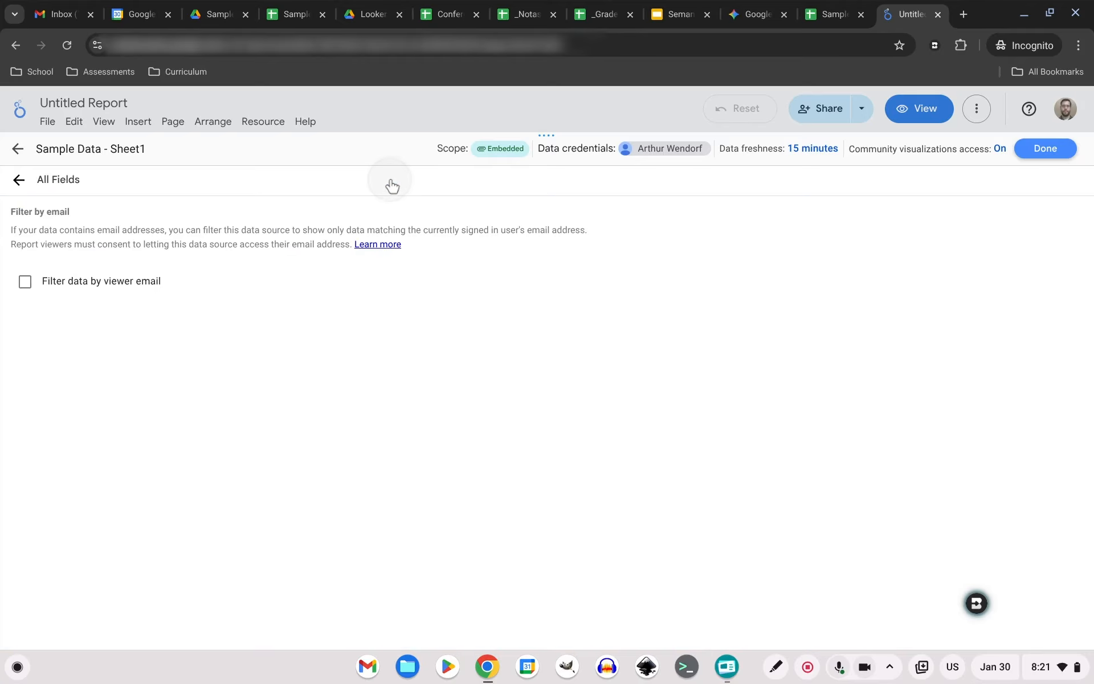
{"action": "left_click", "coordinate": [24, 283]}
{"action": "left_click", "coordinate": [66, 315]}
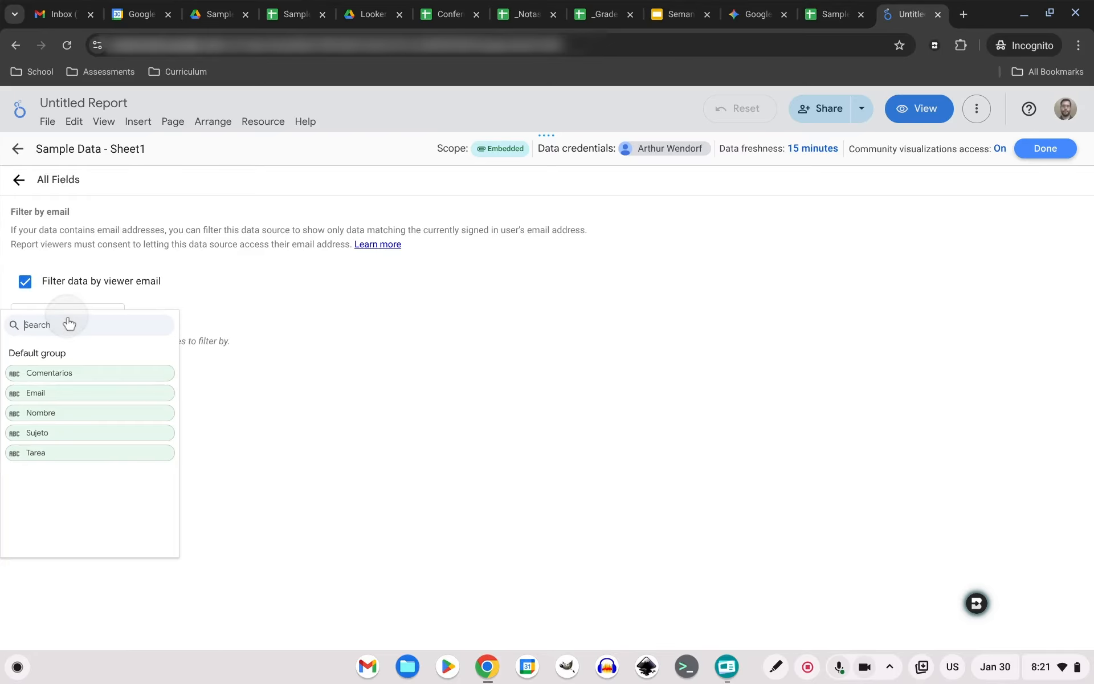
{"action": "left_click", "coordinate": [41, 397]}
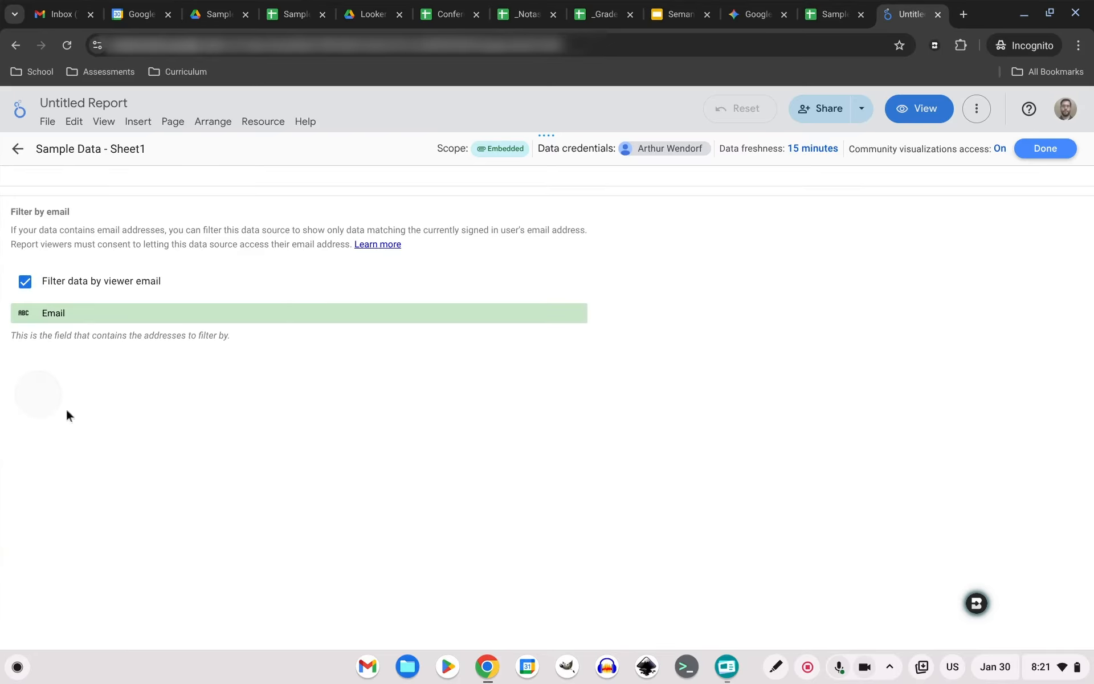
{"action": "left_click", "coordinate": [1046, 149]}
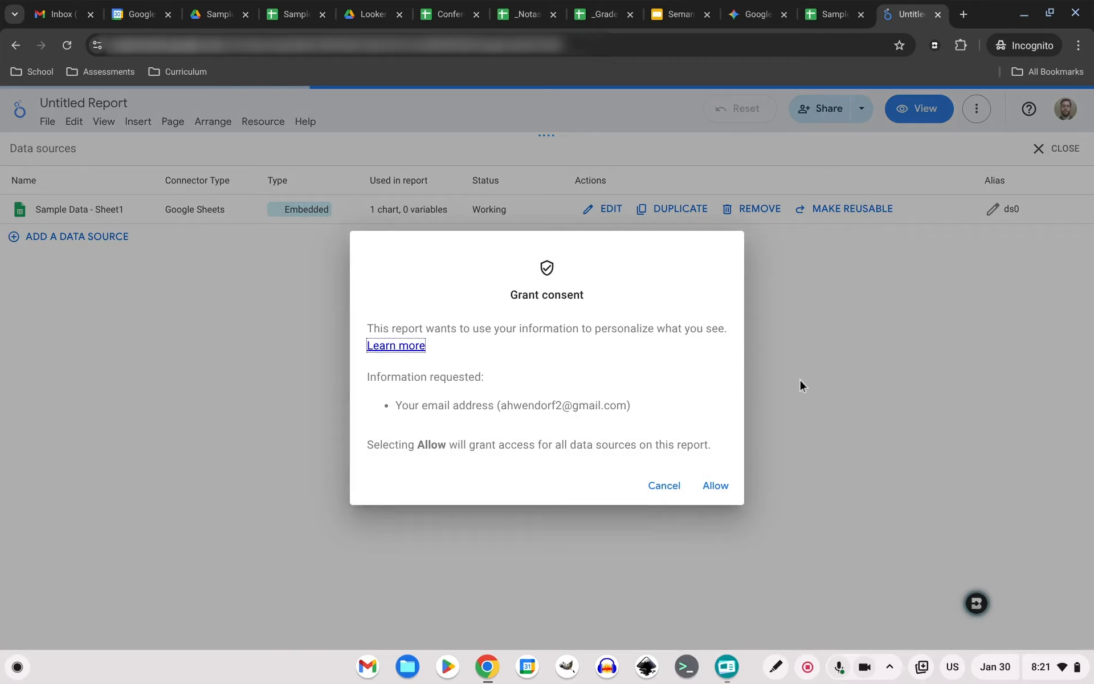
{"action": "left_click", "coordinate": [716, 486]}
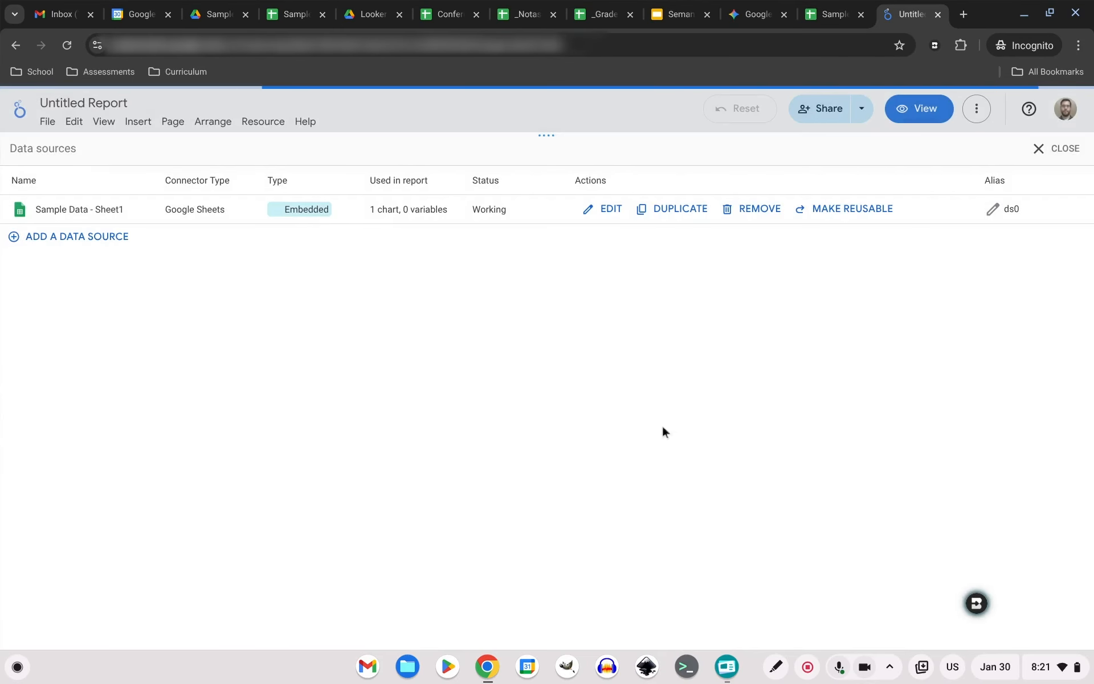
Close the data sources list and compare the filtered table with the Promedio rows' email entries in the Sample Data spreadsheet.
{"action": "left_click", "coordinate": [1042, 148]}
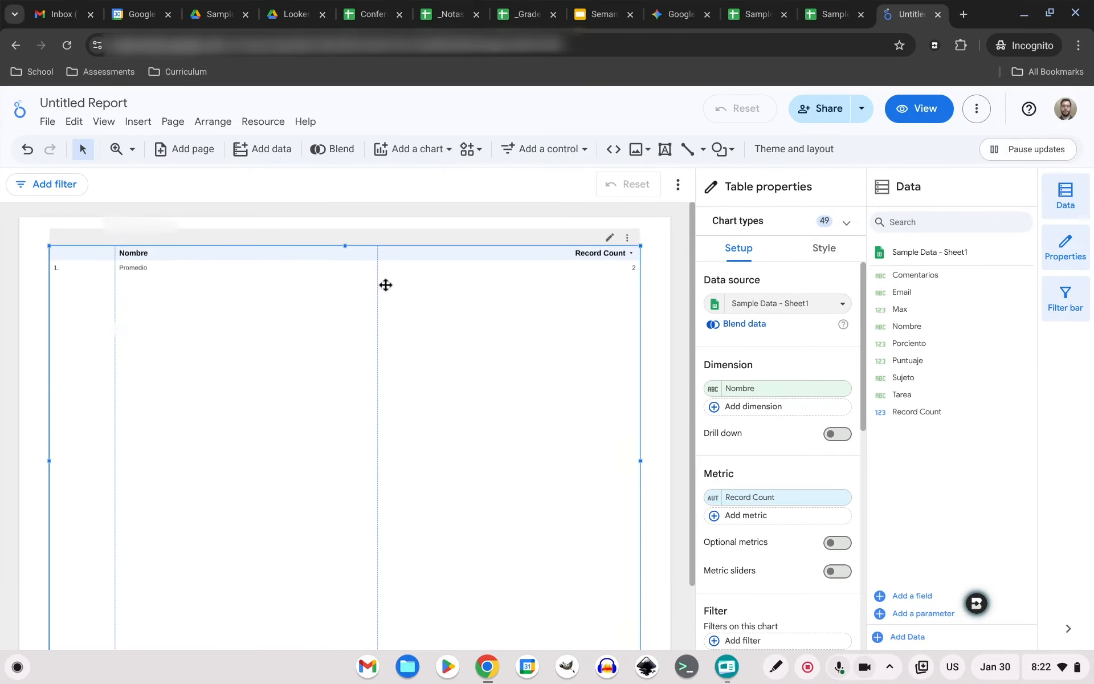
{"action": "left_click", "coordinate": [831, 15]}
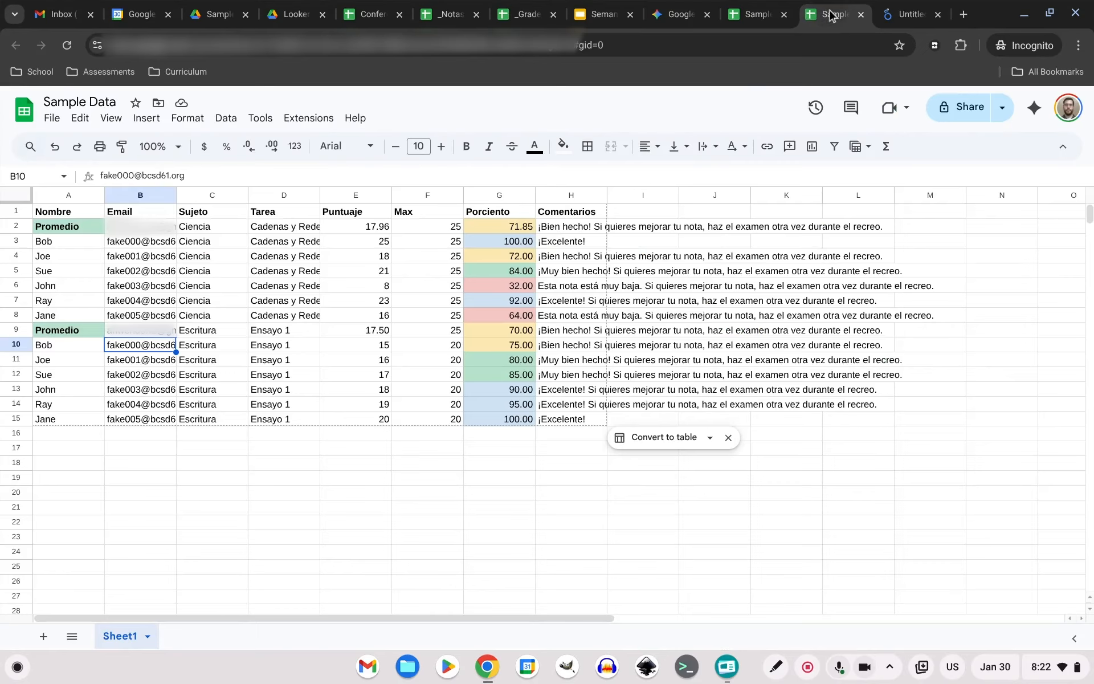
{"action": "left_click", "coordinate": [148, 333]}
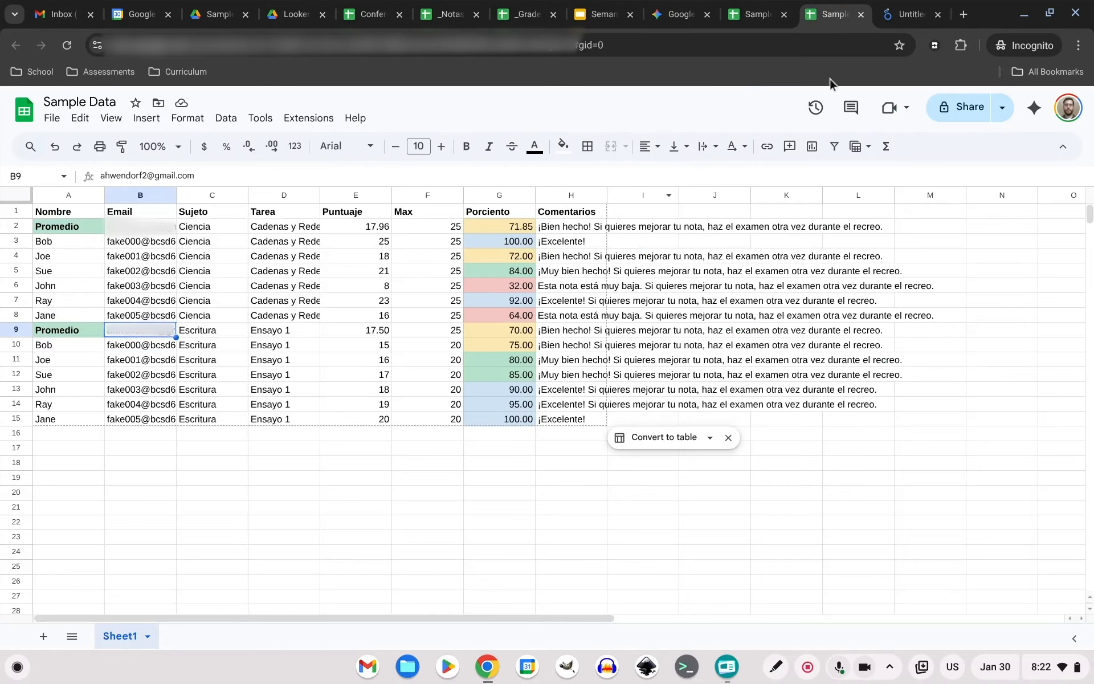
{"action": "left_click", "coordinate": [912, 15]}
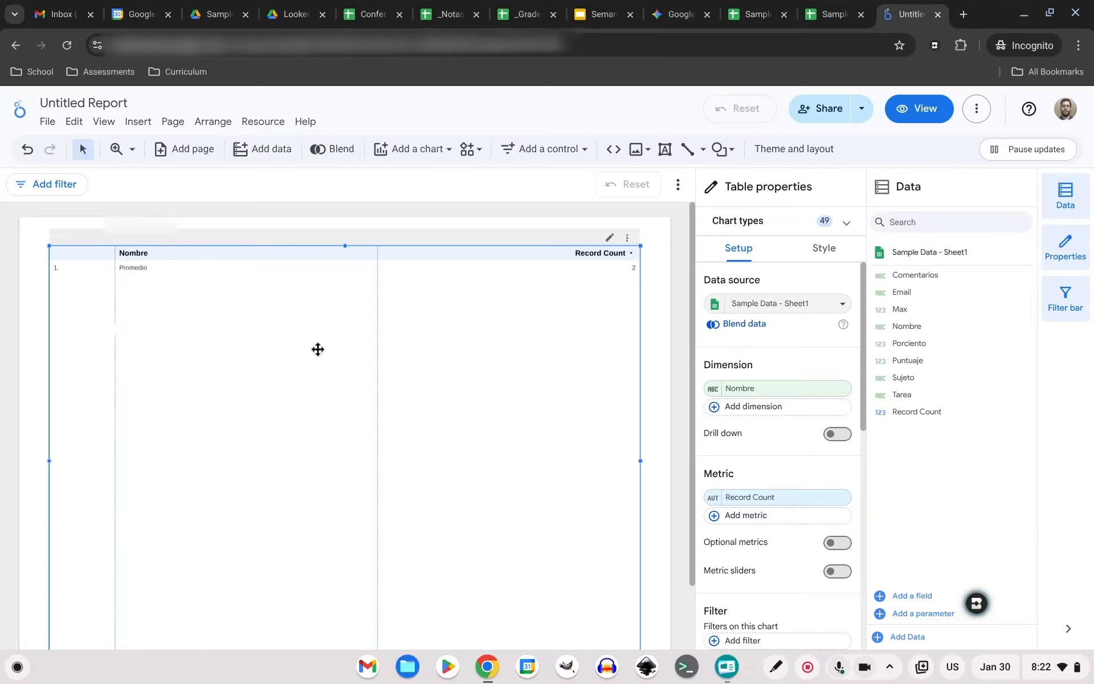
{"action": "left_click", "coordinate": [75, 276]}
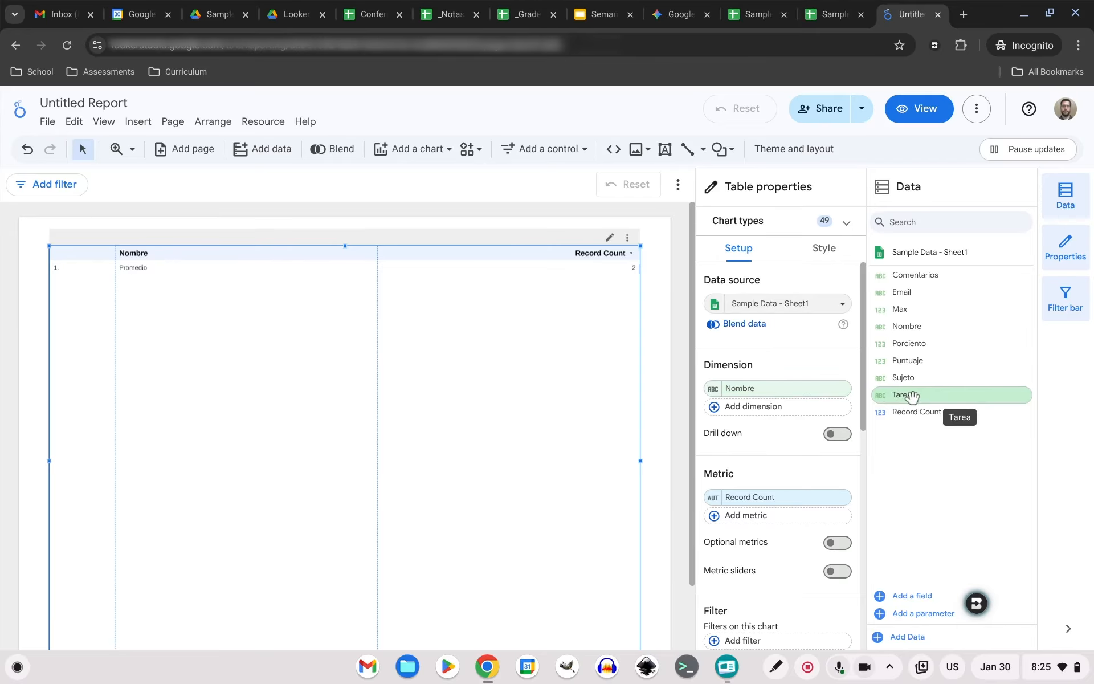
Add Tarea as the table's first dimension, and add Sujeto and Comentarios after Nombre.
{"action": "left_click_drag", "start_coordinate": [912, 396], "coordinate": [751, 402]}
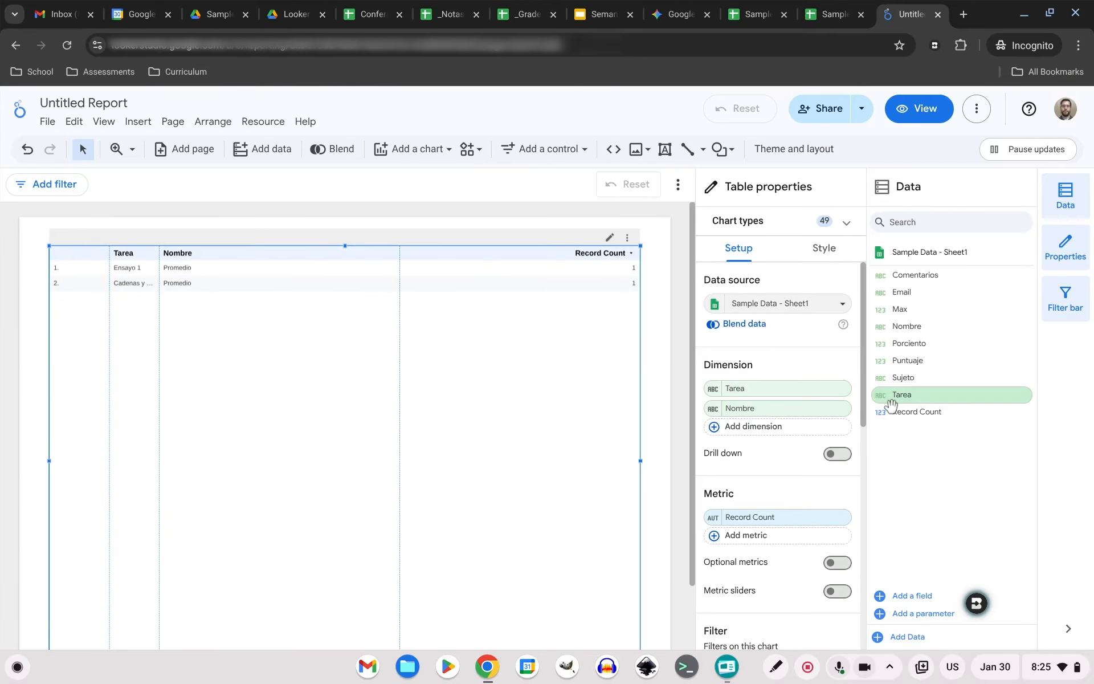
{"action": "left_click_drag", "start_coordinate": [903, 377], "coordinate": [755, 428]}
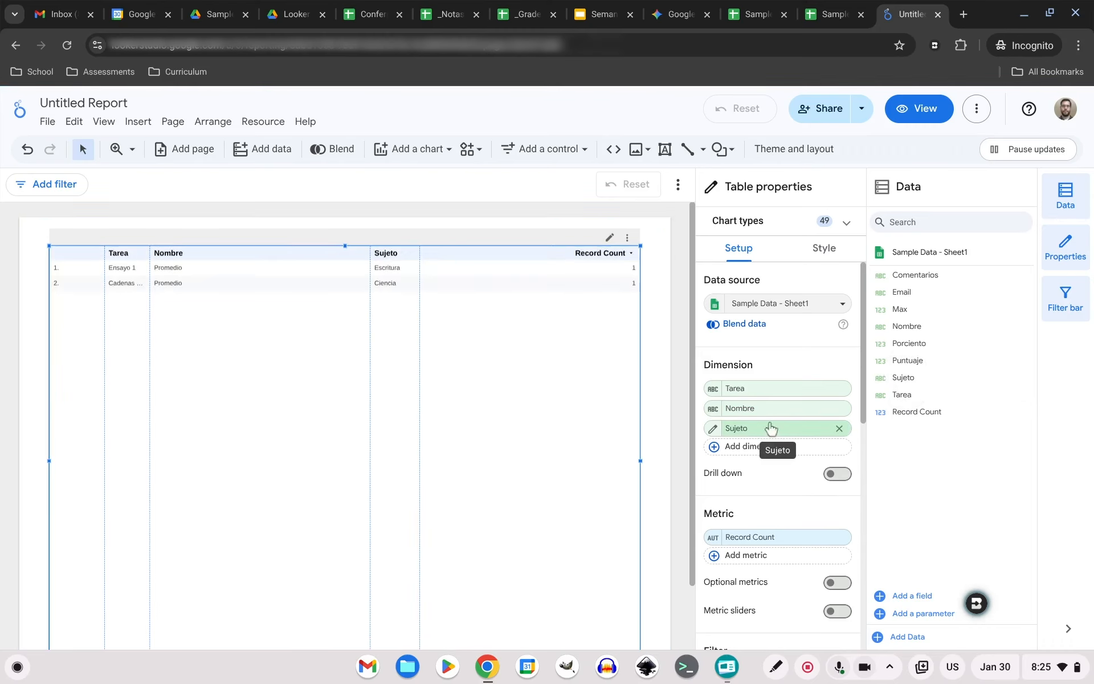
{"action": "left_click_drag", "start_coordinate": [908, 274], "coordinate": [761, 443]}
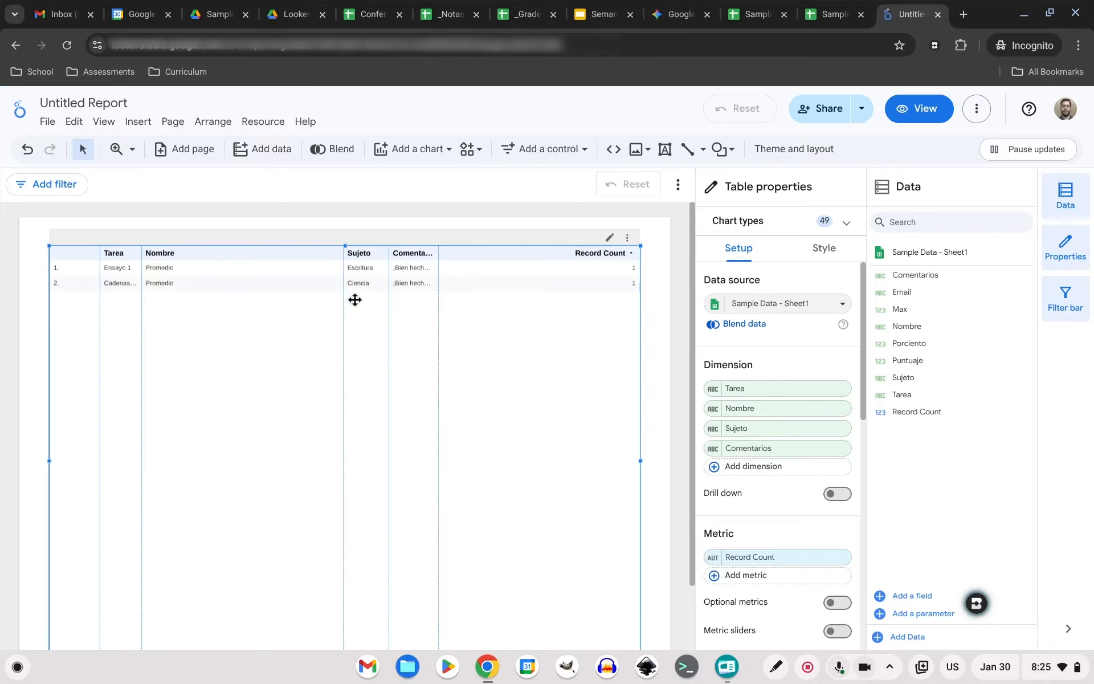
Narrow the table's Nombre and Sujeto columns so that the Comentarios column becomes wider.
{"action": "left_click_drag", "start_coordinate": [343, 292], "coordinate": [201, 304]}
{"action": "left_click", "coordinate": [387, 320]}
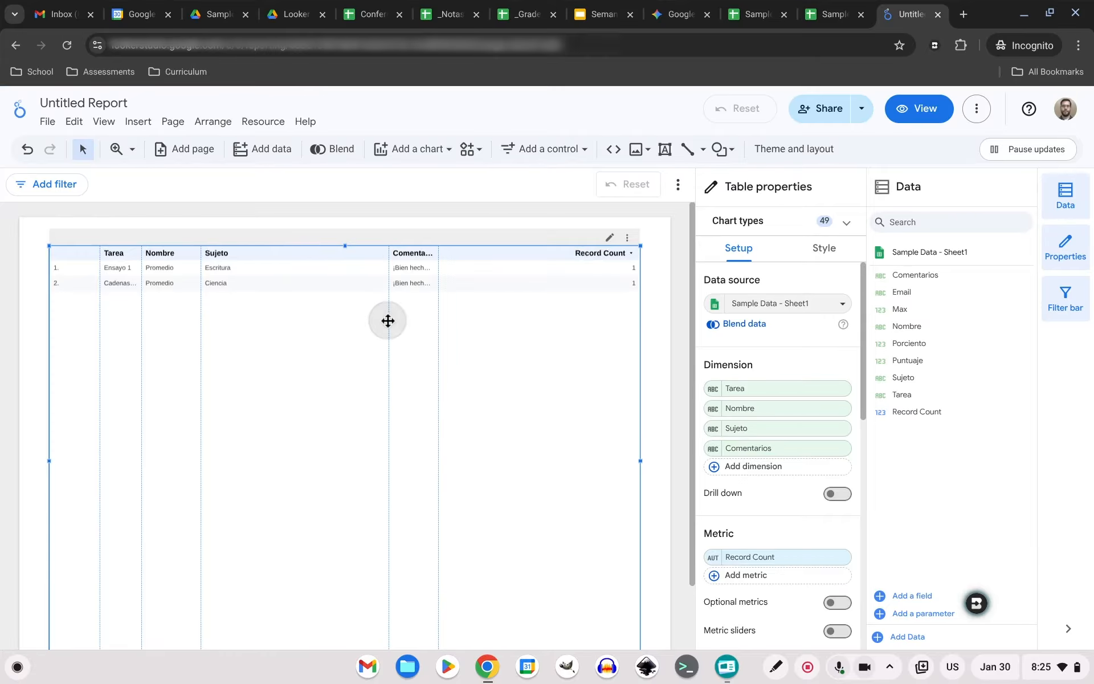
{"action": "left_click_drag", "start_coordinate": [389, 322], "coordinate": [261, 325]}
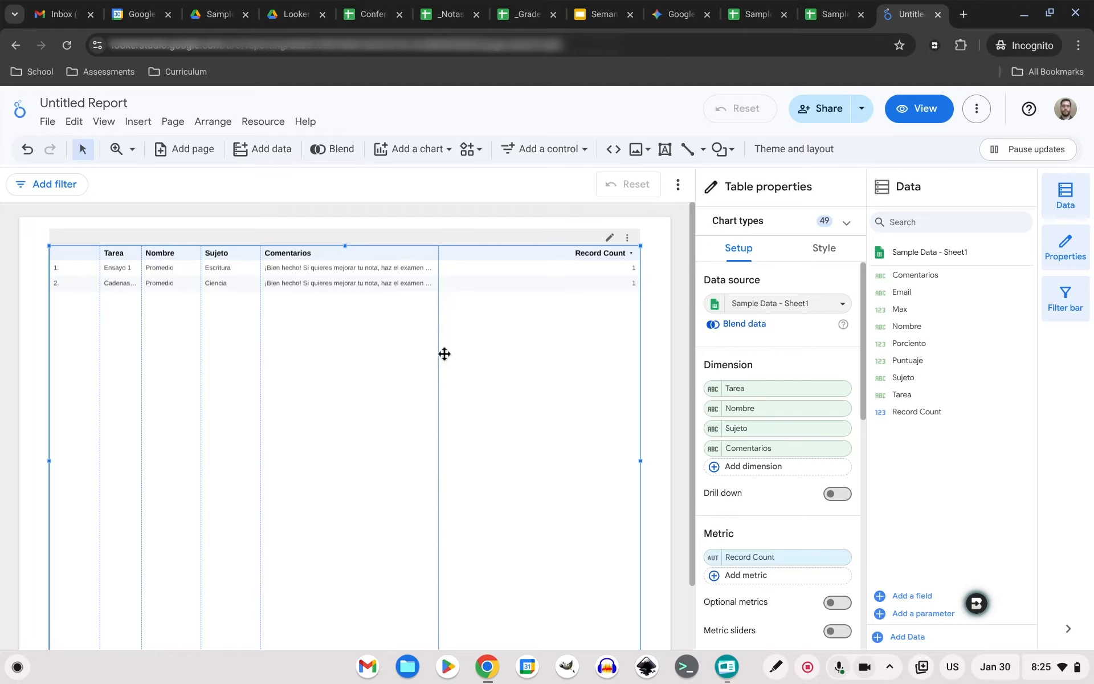
Add Puntuaje, Max and Porciento as table metrics, and remove the Record Count metric and the Nombre dimension.
{"action": "scroll", "coordinate": [753, 427], "scroll_direction": "down", "scroll_amount": 3}
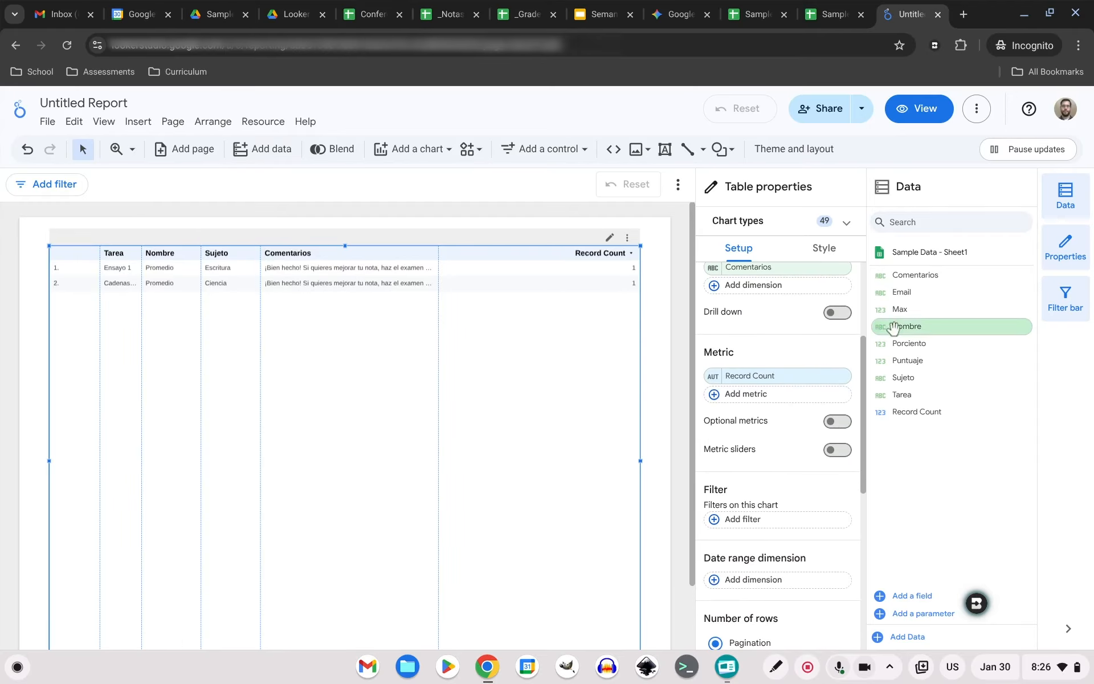
{"action": "left_click_drag", "start_coordinate": [916, 363], "coordinate": [758, 395]}
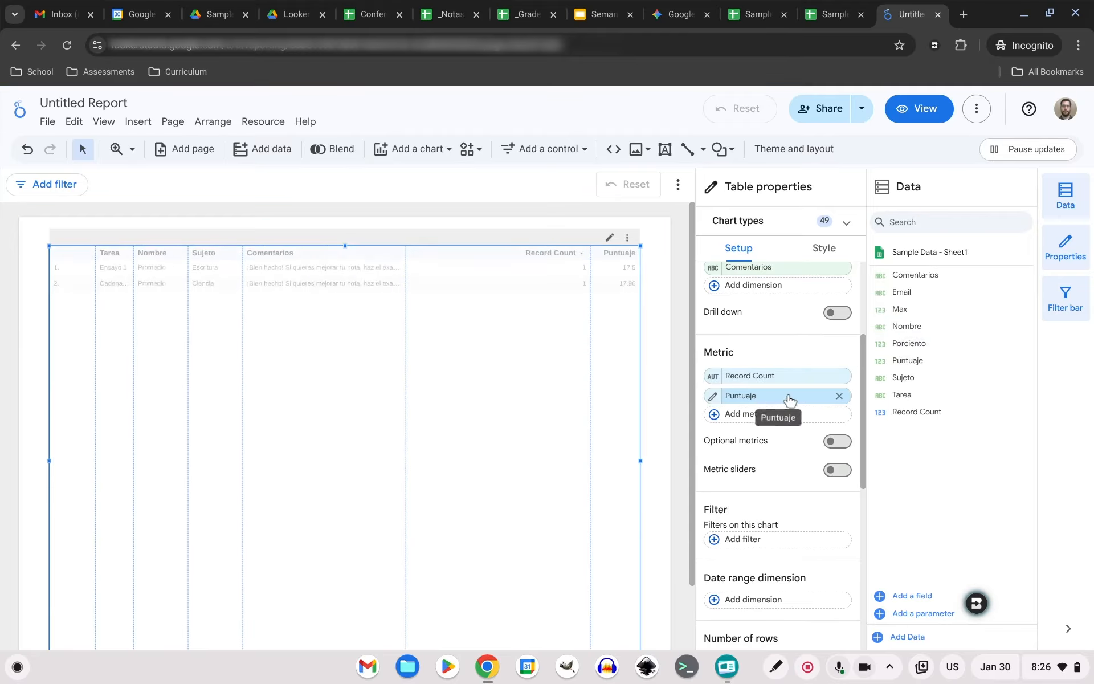
{"action": "left_click_drag", "start_coordinate": [901, 318], "coordinate": [756, 413]}
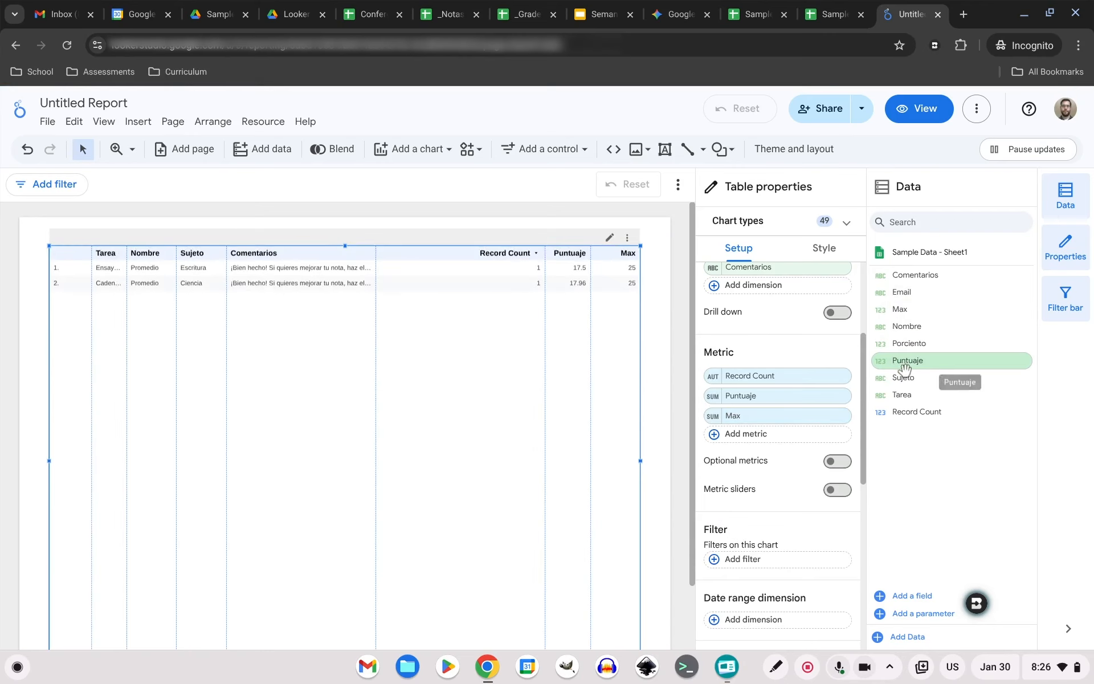
{"action": "left_click_drag", "start_coordinate": [912, 343], "coordinate": [765, 436]}
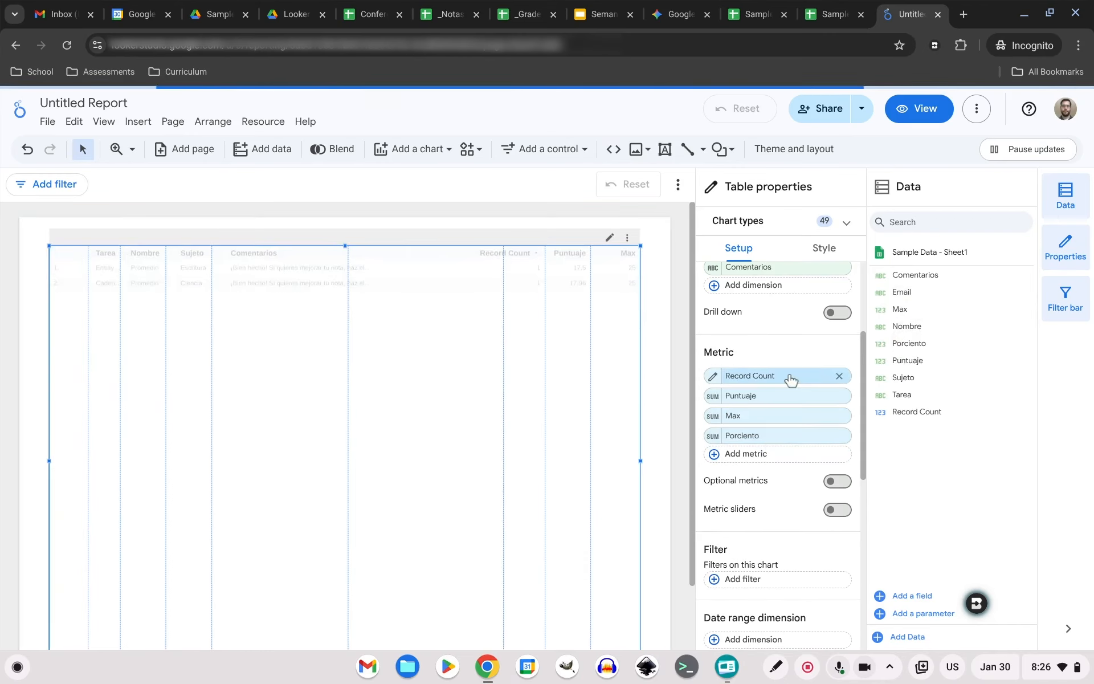
{"action": "left_click", "coordinate": [839, 376]}
{"action": "scroll", "coordinate": [798, 421], "scroll_direction": "up", "scroll_amount": 3}
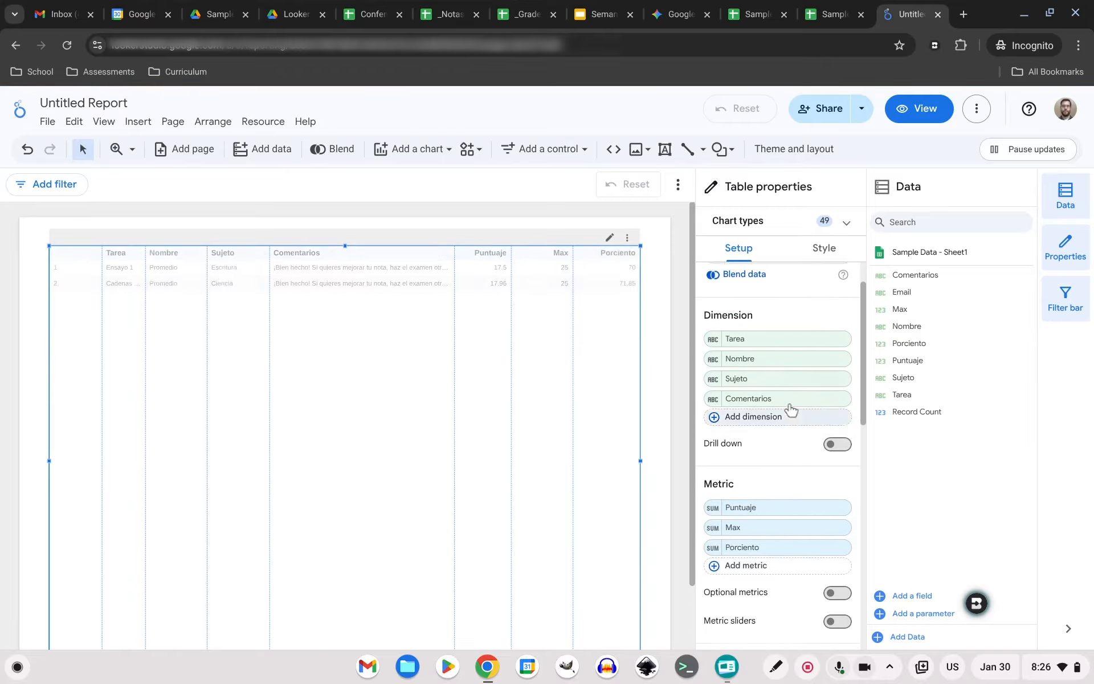
{"action": "left_click", "coordinate": [839, 364]}
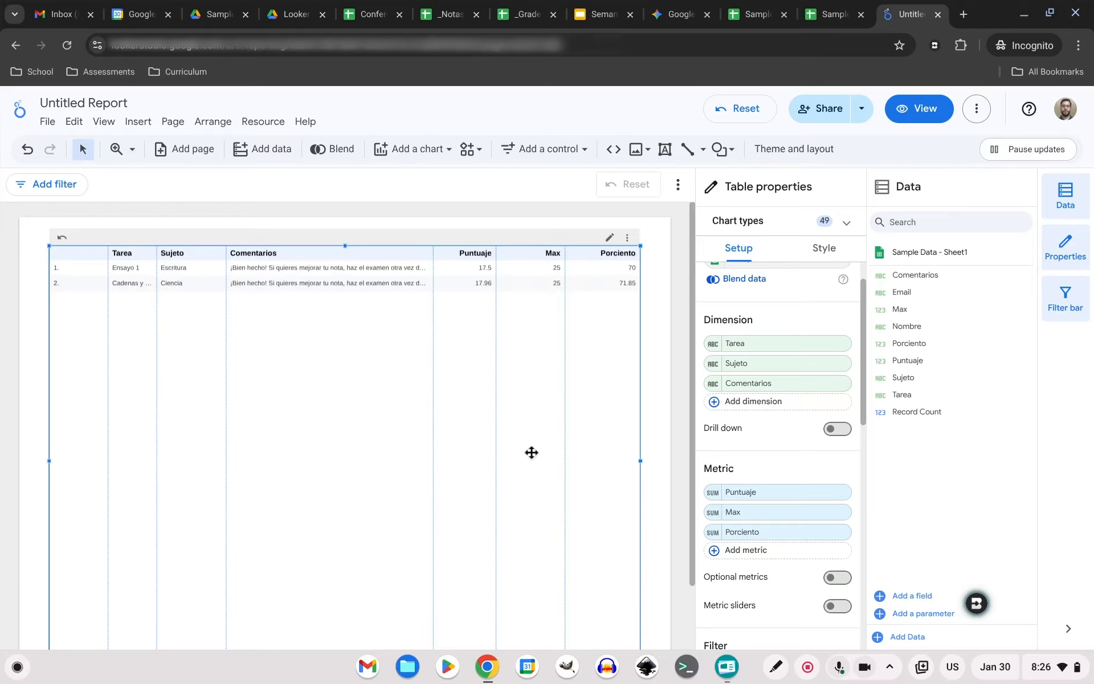
Turn on text wrapping for both the header and the body of the grades table.
{"action": "scroll", "coordinate": [766, 460], "scroll_direction": "up", "scroll_amount": 1}
{"action": "left_click", "coordinate": [824, 249]}
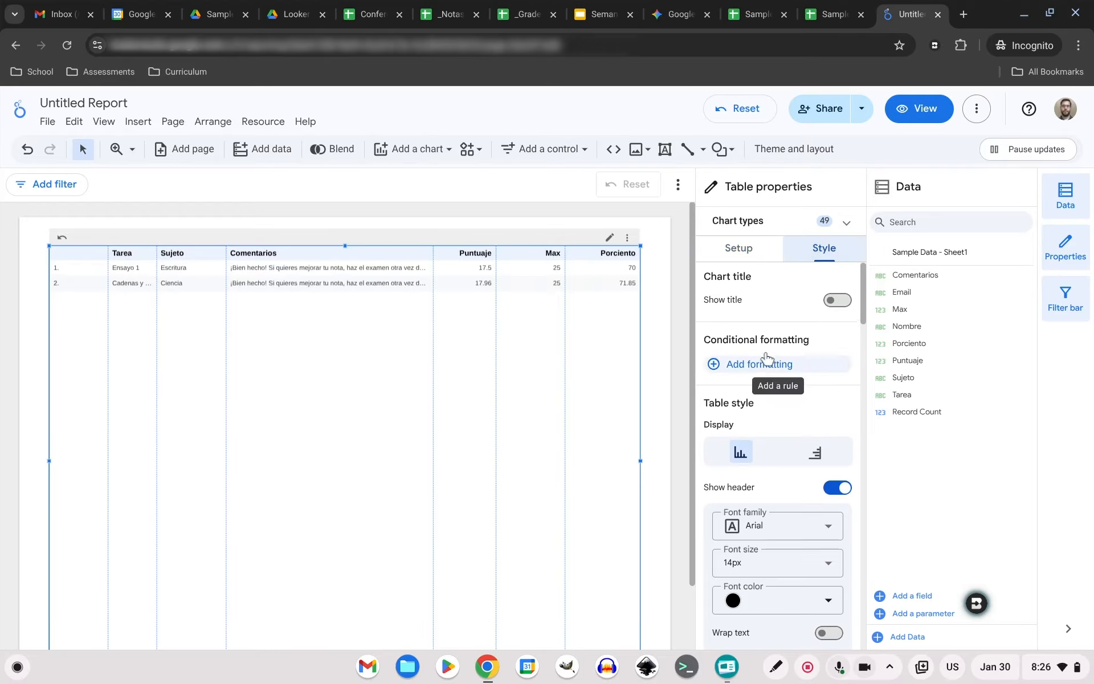
{"action": "scroll", "coordinate": [768, 358], "scroll_direction": "up", "scroll_amount": 1}
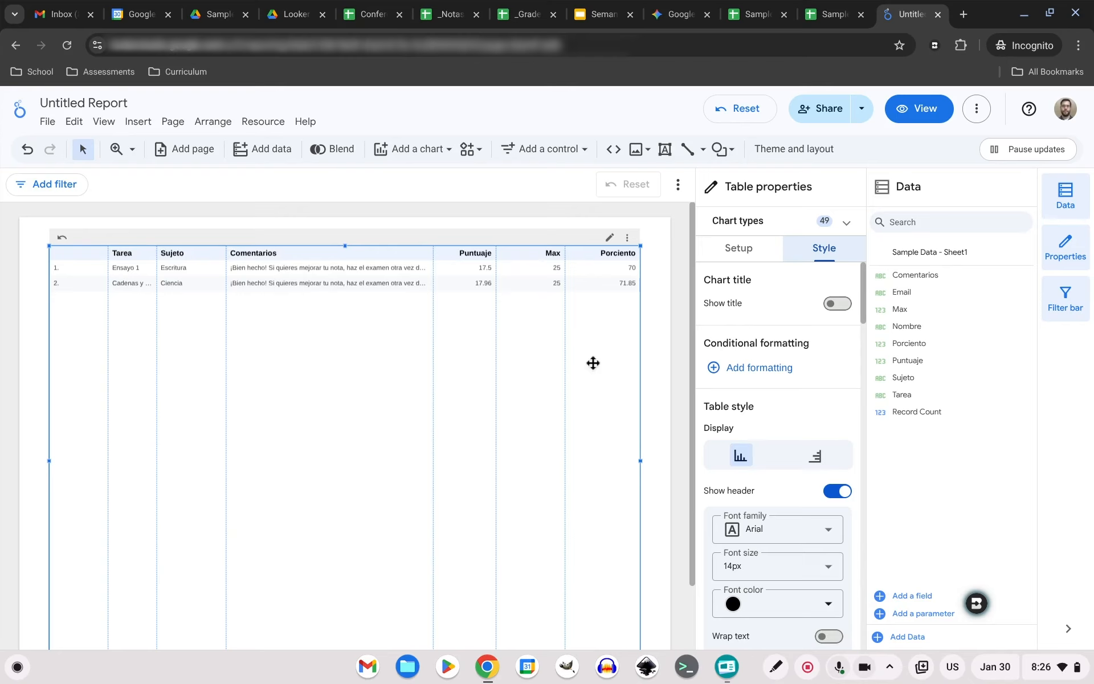
{"action": "left_click", "coordinate": [750, 259]}
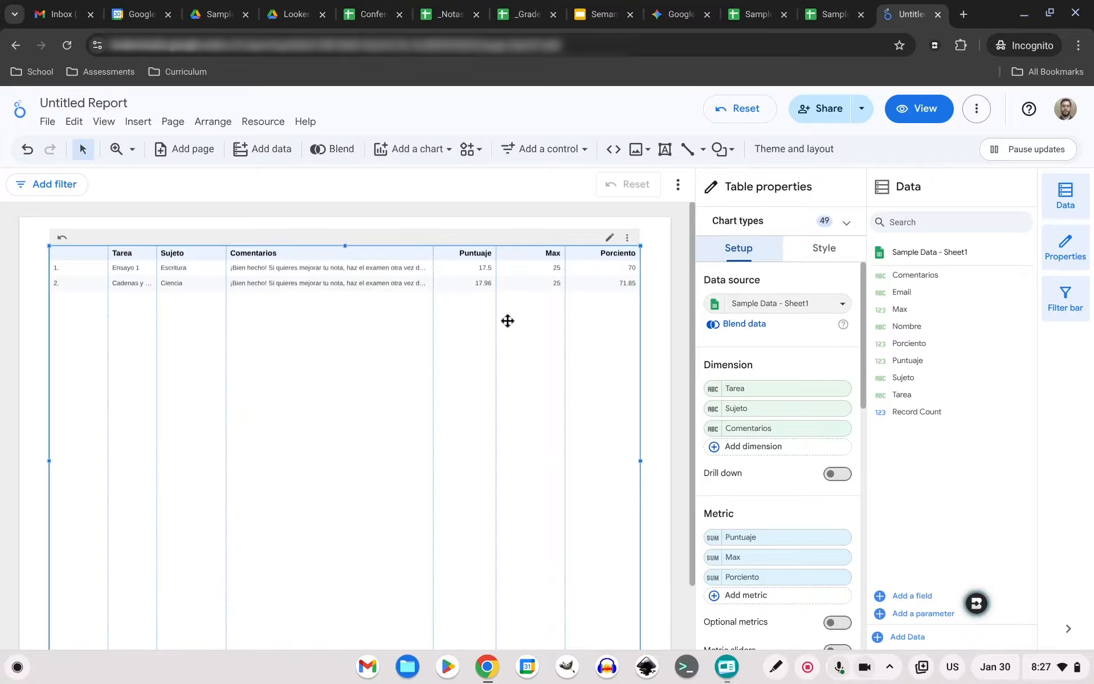
{"action": "left_click", "coordinate": [824, 248]}
{"action": "scroll", "coordinate": [788, 432], "scroll_direction": "down", "scroll_amount": 5}
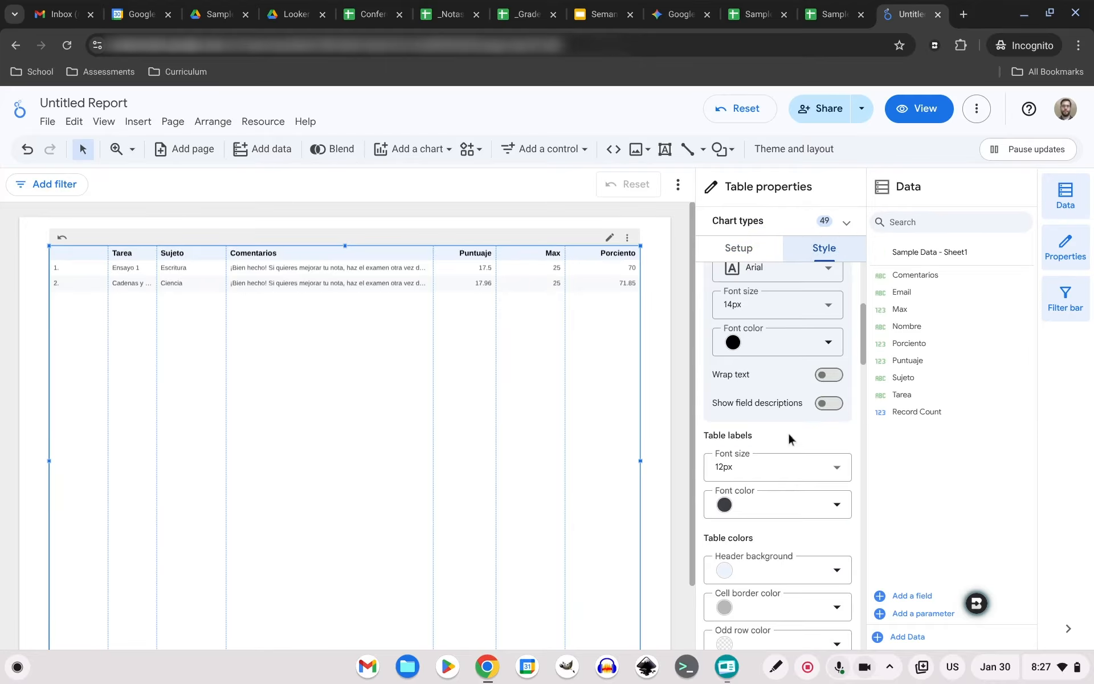
{"action": "scroll", "coordinate": [785, 436], "scroll_direction": "up", "scroll_amount": 5}
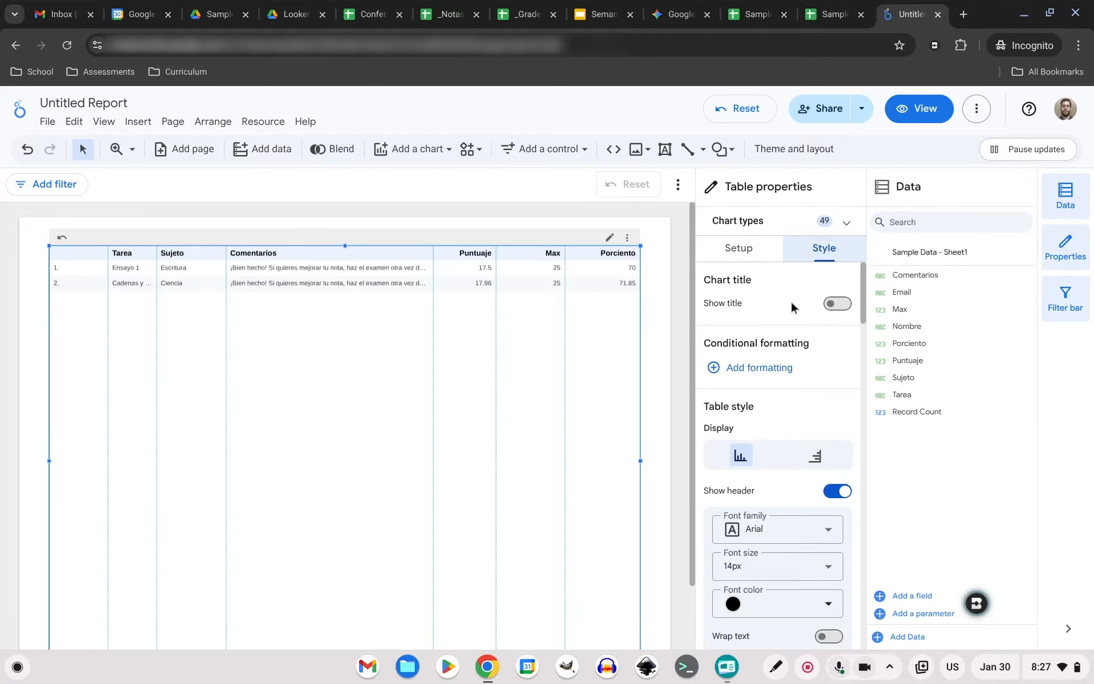
{"action": "scroll", "coordinate": [791, 303], "scroll_direction": "down", "scroll_amount": 2}
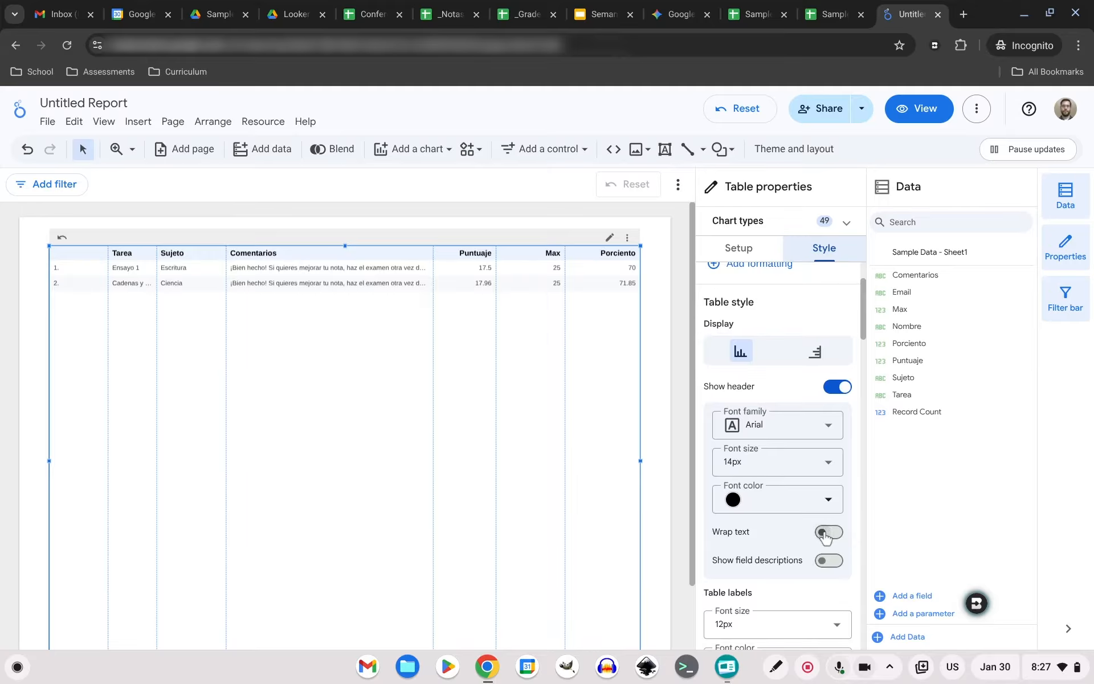
{"action": "left_click", "coordinate": [826, 532]}
{"action": "scroll", "coordinate": [776, 463], "scroll_direction": "down", "scroll_amount": 6}
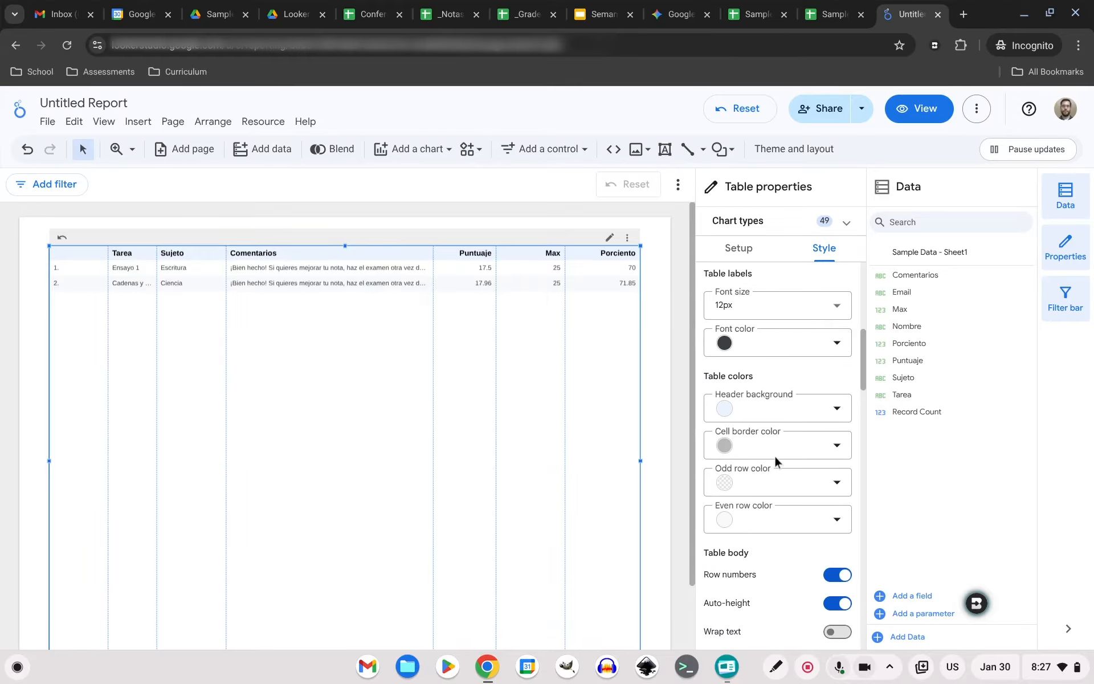
{"action": "scroll", "coordinate": [774, 454], "scroll_direction": "down", "scroll_amount": 3}
{"action": "left_click", "coordinate": [837, 499]}
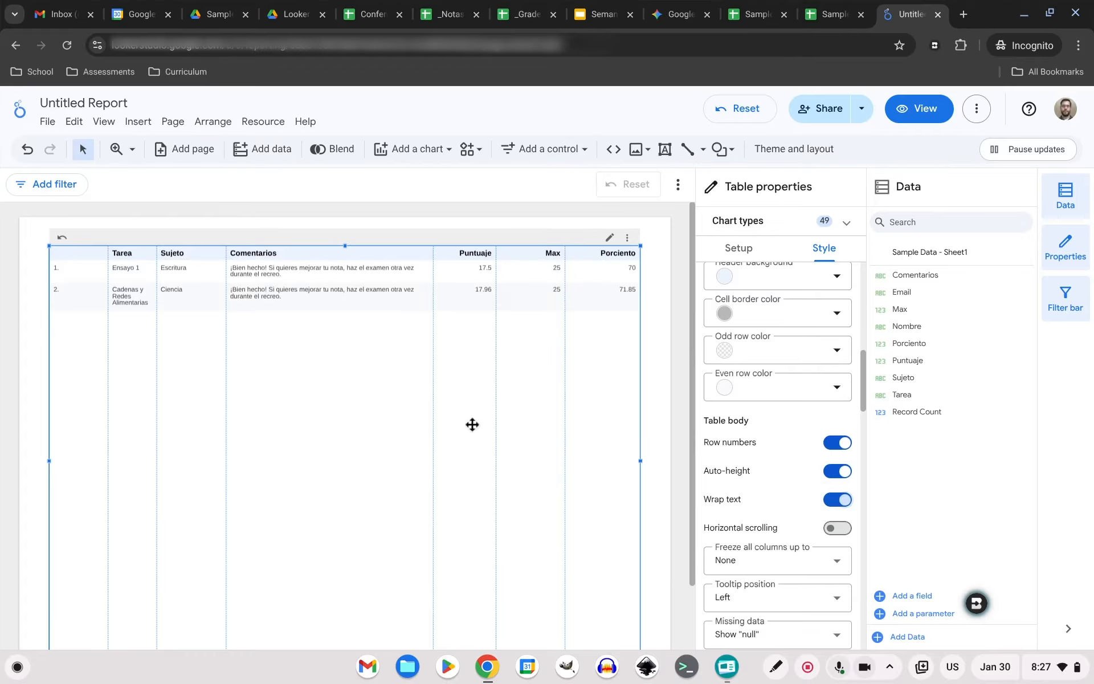
Change the appearance of the table's third metric, Porciento, to Bar.
{"action": "scroll", "coordinate": [784, 462], "scroll_direction": "up", "scroll_amount": 5}
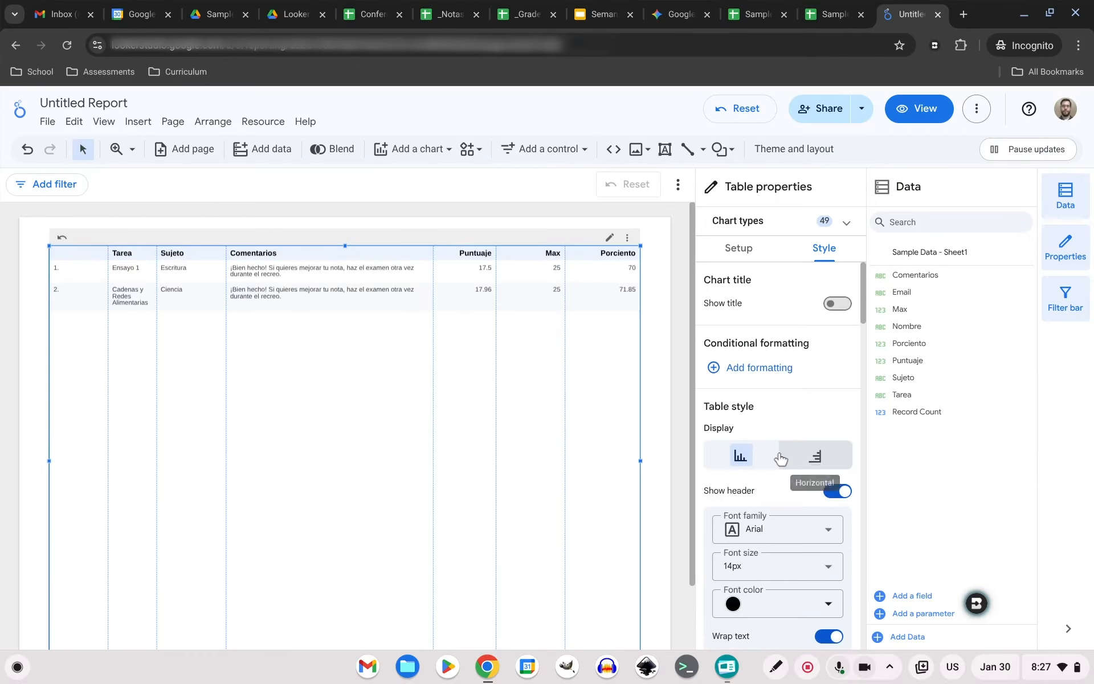
{"action": "left_click", "coordinate": [739, 249]}
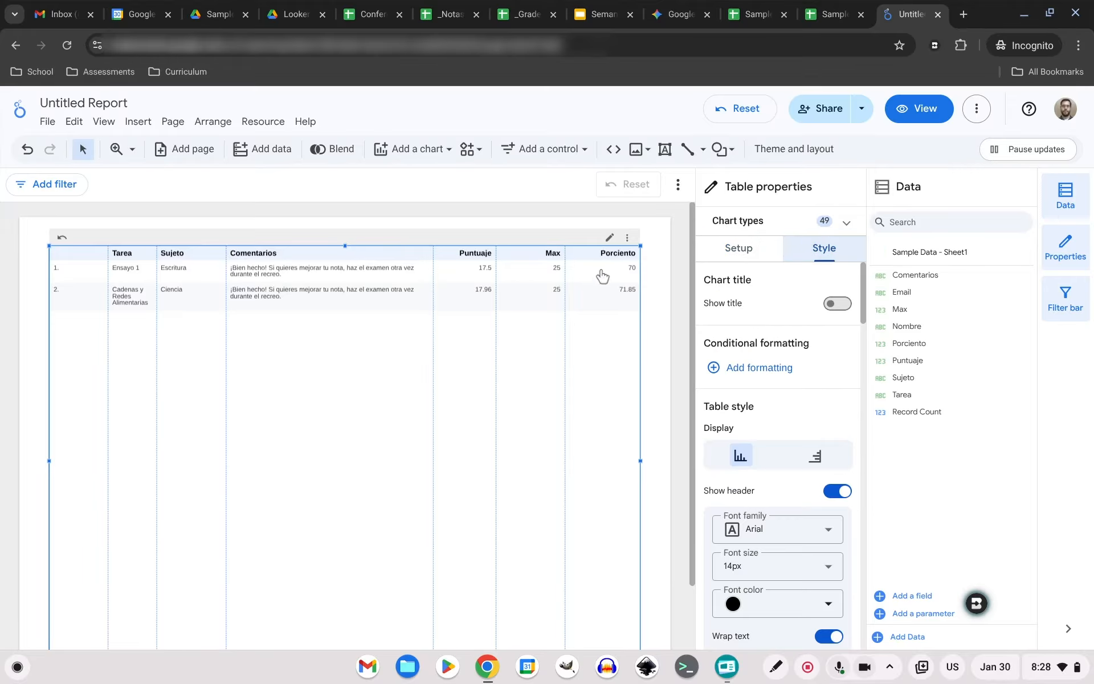
{"action": "scroll", "coordinate": [758, 357], "scroll_direction": "down", "scroll_amount": 10}
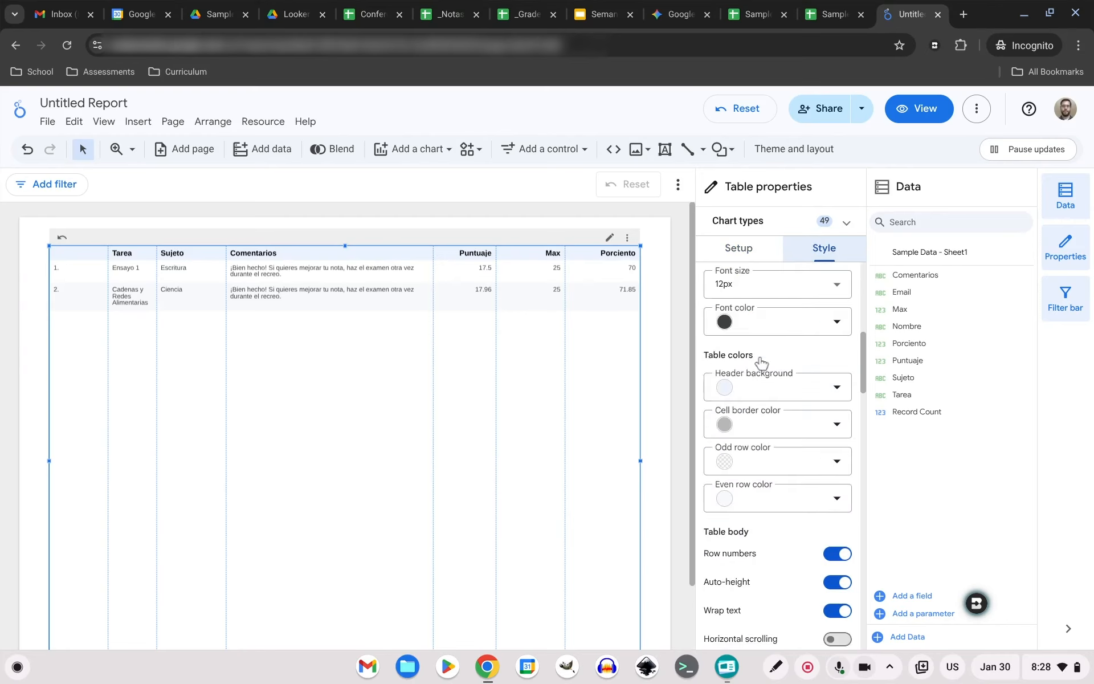
{"action": "scroll", "coordinate": [758, 357], "scroll_direction": "down", "scroll_amount": 10}
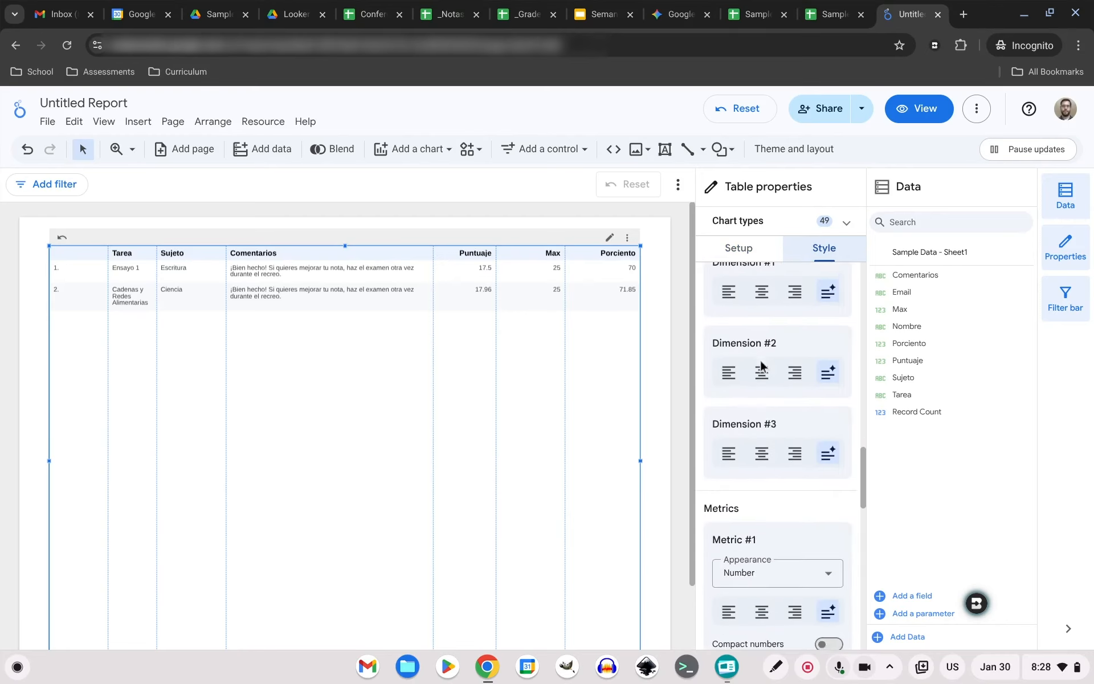
{"action": "scroll", "coordinate": [753, 353], "scroll_direction": "up", "scroll_amount": 3}
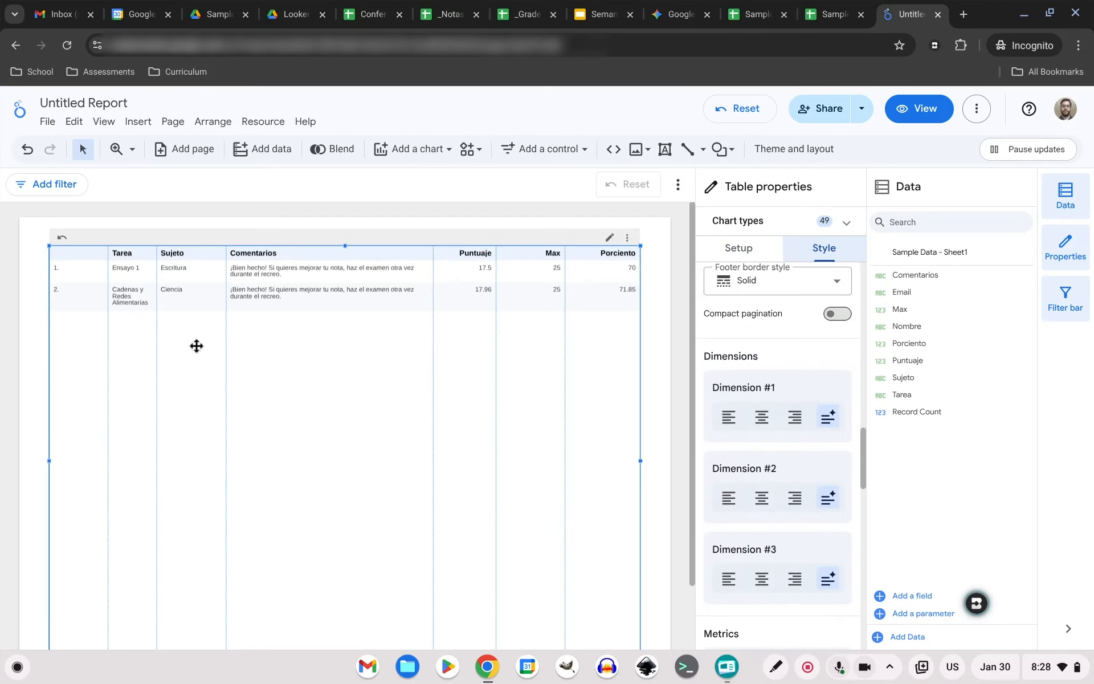
{"action": "scroll", "coordinate": [797, 384], "scroll_direction": "down", "scroll_amount": 8}
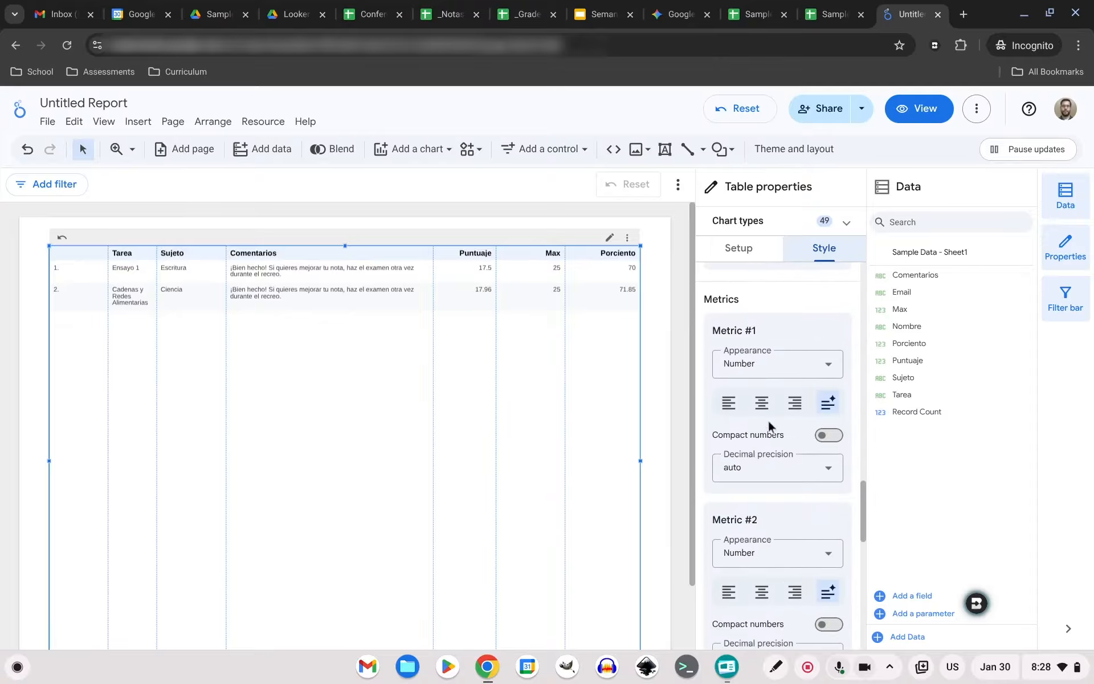
{"action": "scroll", "coordinate": [764, 408], "scroll_direction": "down", "scroll_amount": 8}
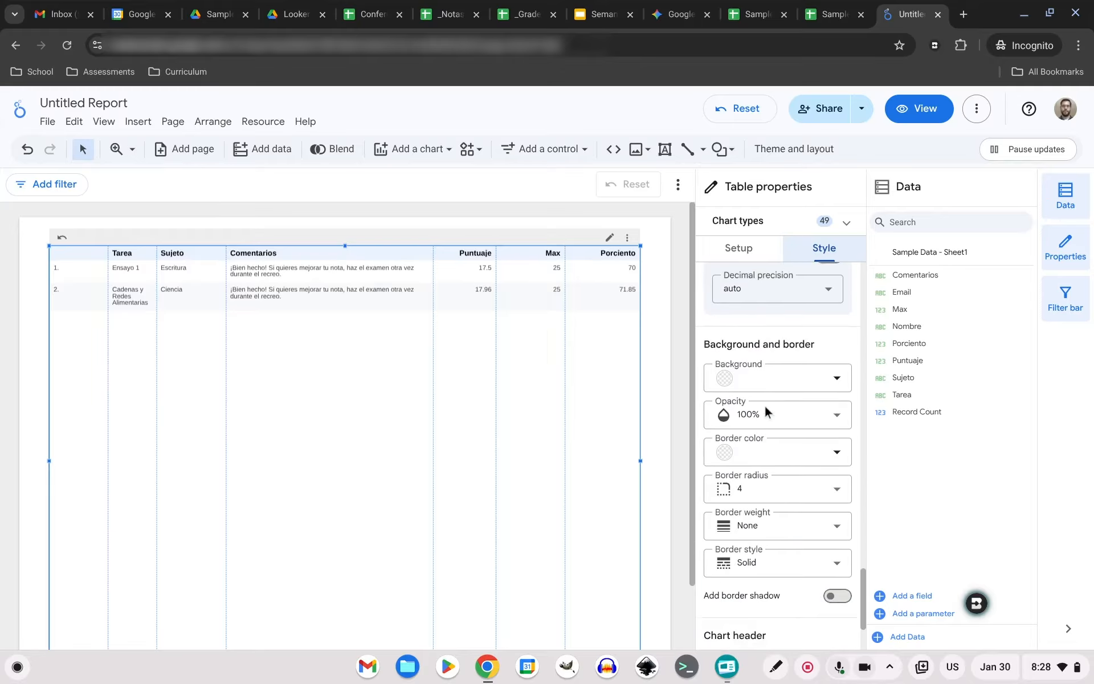
{"action": "scroll", "coordinate": [765, 406], "scroll_direction": "down", "scroll_amount": 3}
{"action": "scroll", "coordinate": [764, 406], "scroll_direction": "up", "scroll_amount": 8}
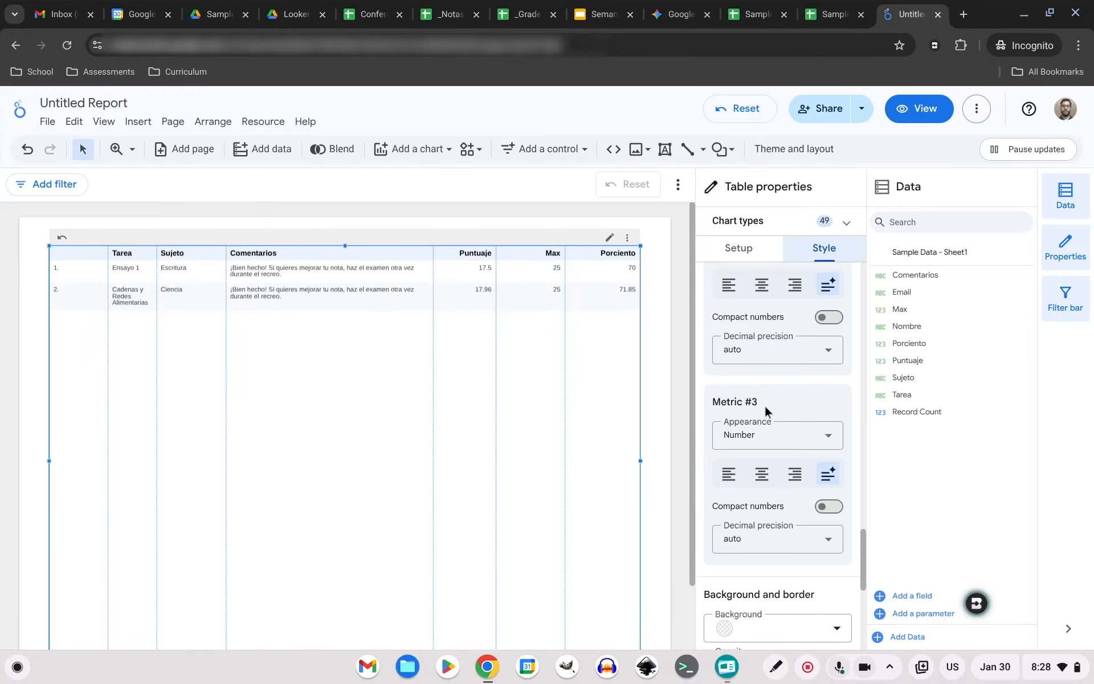
{"action": "scroll", "coordinate": [775, 408], "scroll_direction": "down", "scroll_amount": 1}
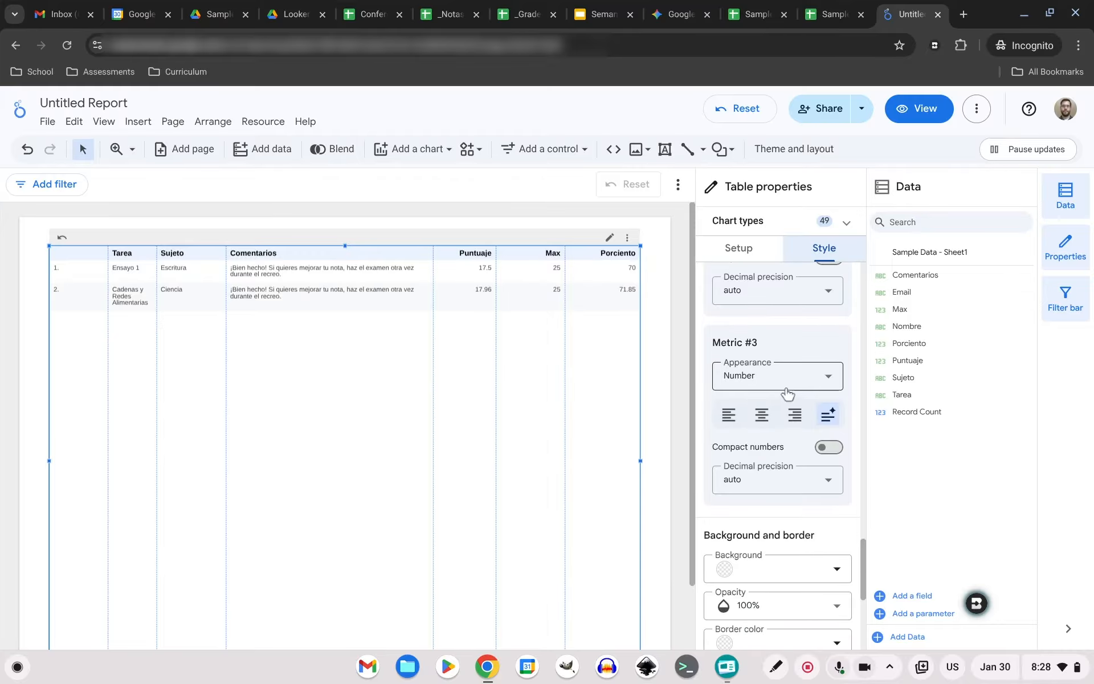
{"action": "left_click", "coordinate": [823, 378]}
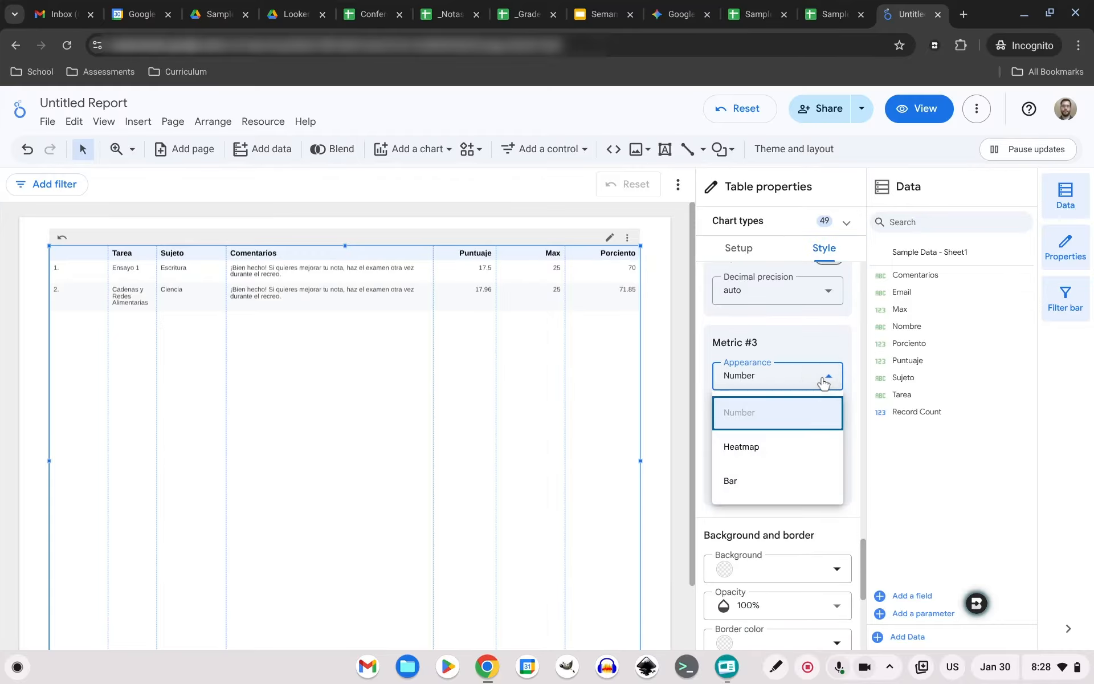
{"action": "left_click", "coordinate": [741, 481]}
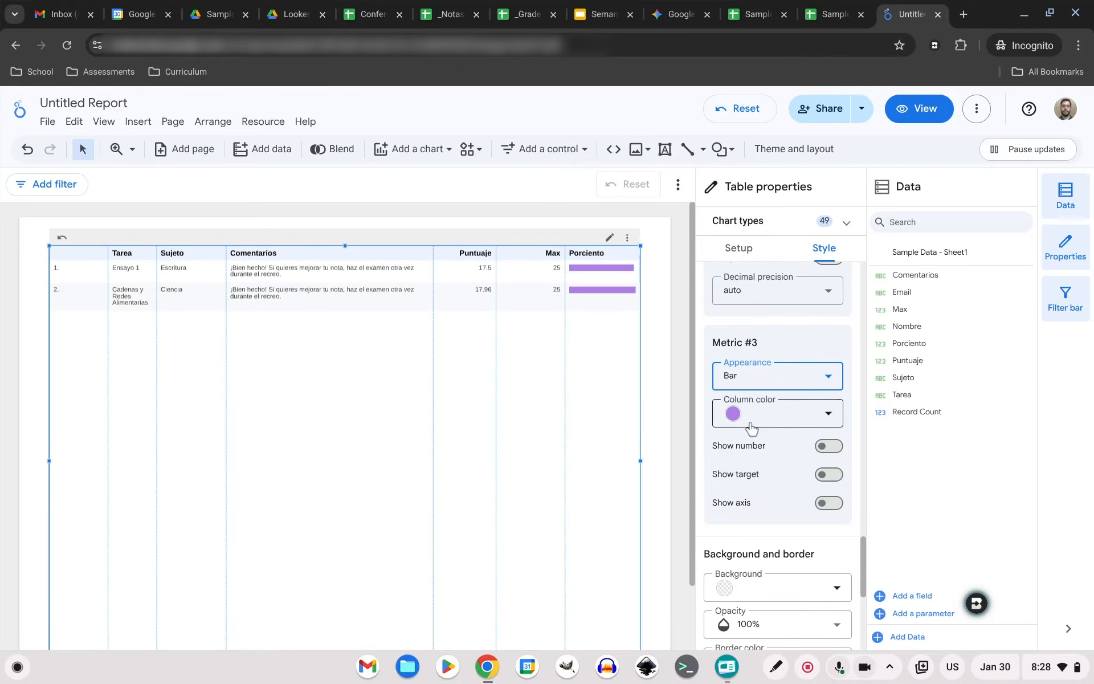
Set the column color of the Porciento metric's bars to gray.
{"action": "left_click", "coordinate": [828, 414]}
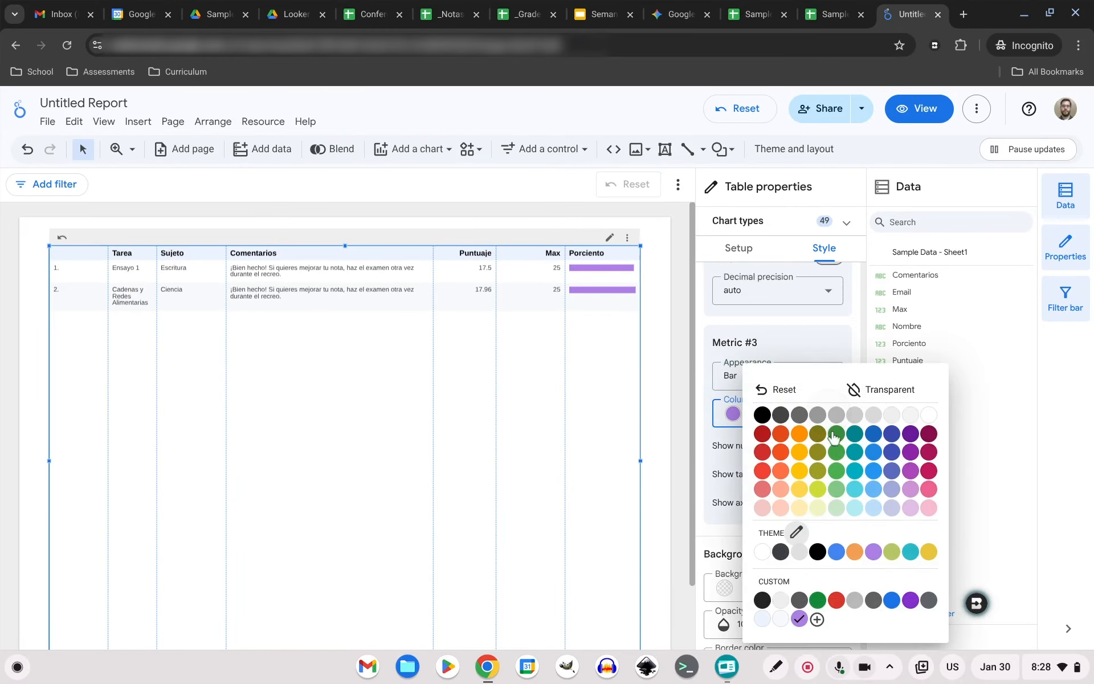
{"action": "left_click", "coordinate": [836, 416]}
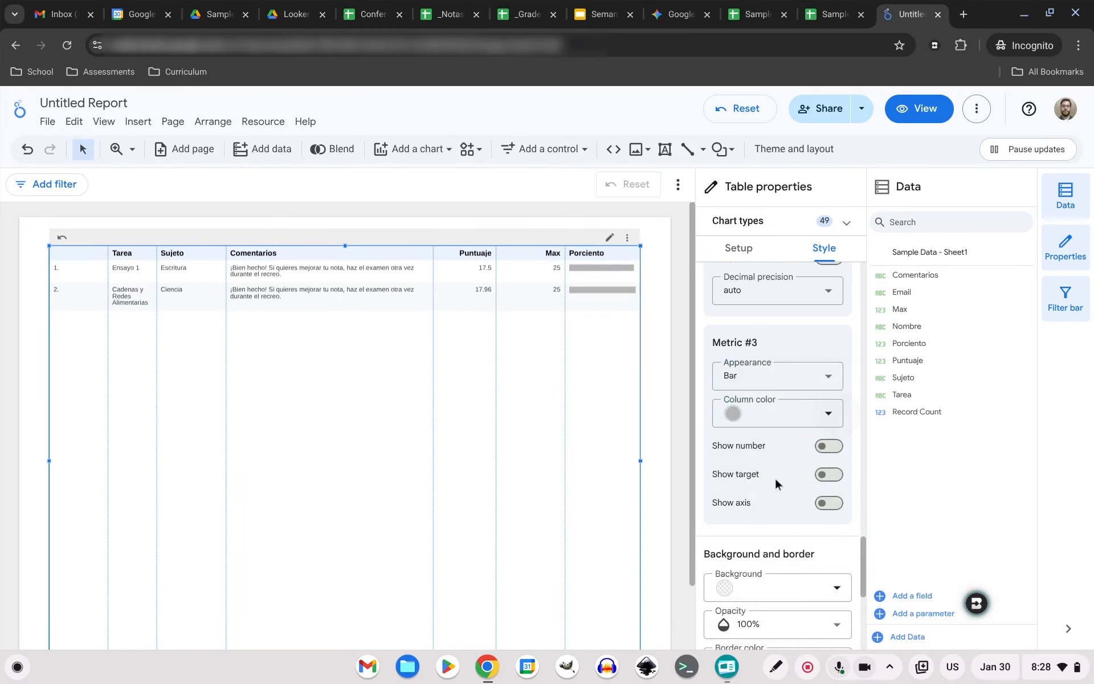
{"action": "scroll", "coordinate": [773, 450], "scroll_direction": "down", "scroll_amount": 1}
{"action": "scroll", "coordinate": [764, 401], "scroll_direction": "down", "scroll_amount": 1}
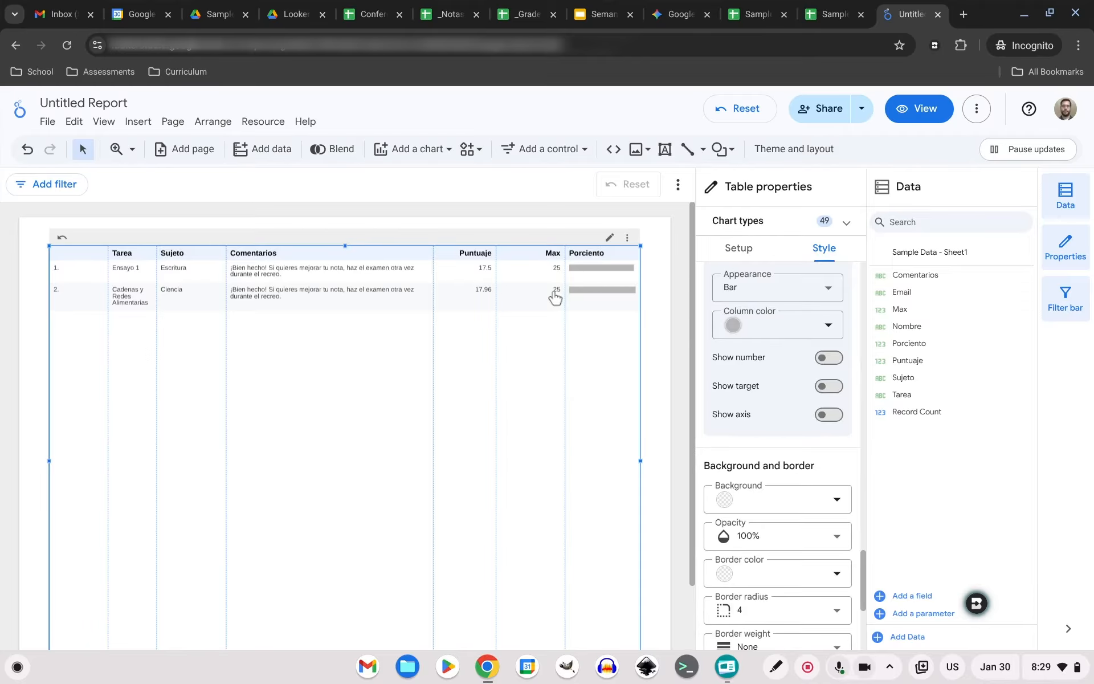
Start a conditional formatting rule for the table using a Color Scale (Gradient) based on the Porciento field.
{"action": "scroll", "coordinate": [796, 439], "scroll_direction": "up", "scroll_amount": 10}
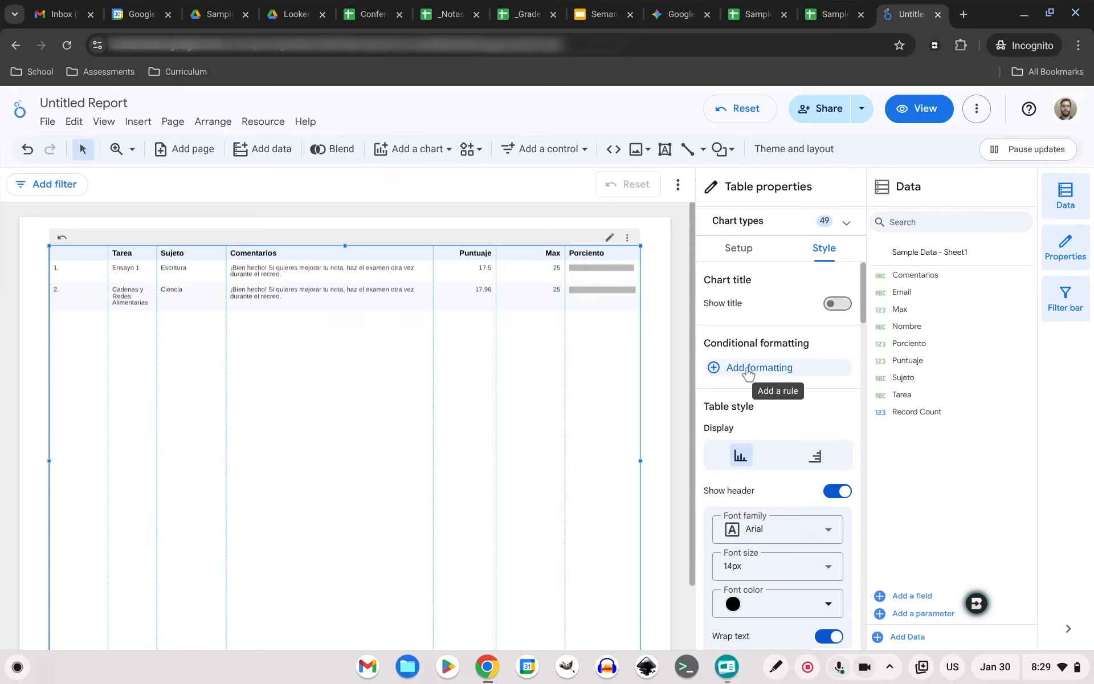
{"action": "left_click", "coordinate": [749, 368]}
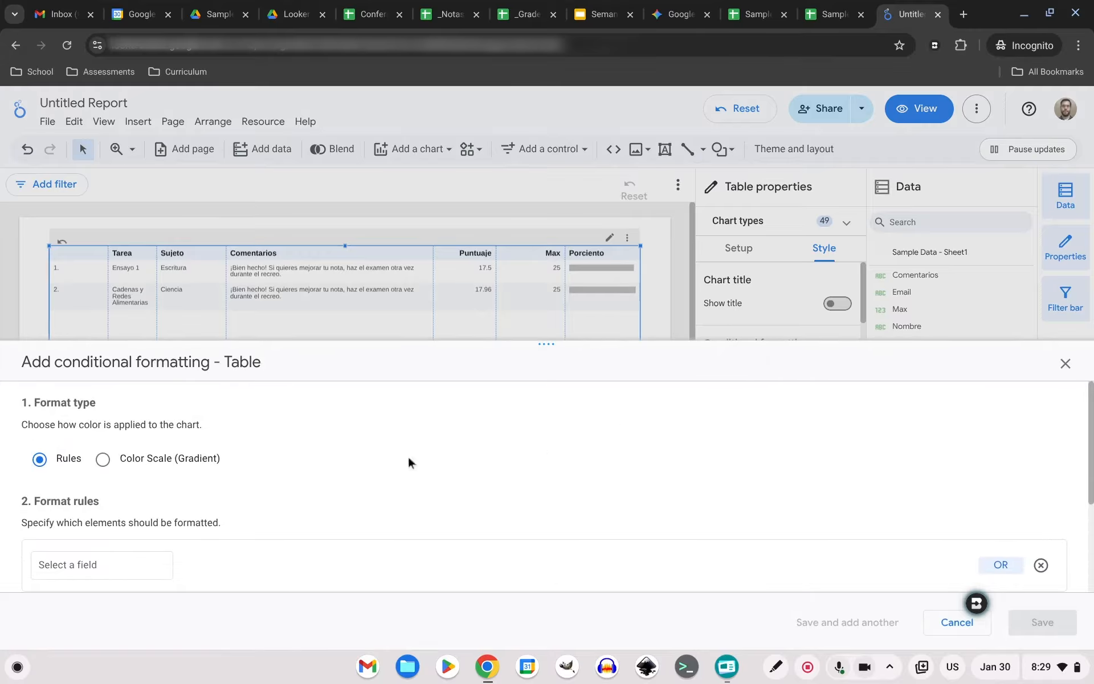
{"action": "left_click", "coordinate": [103, 463]}
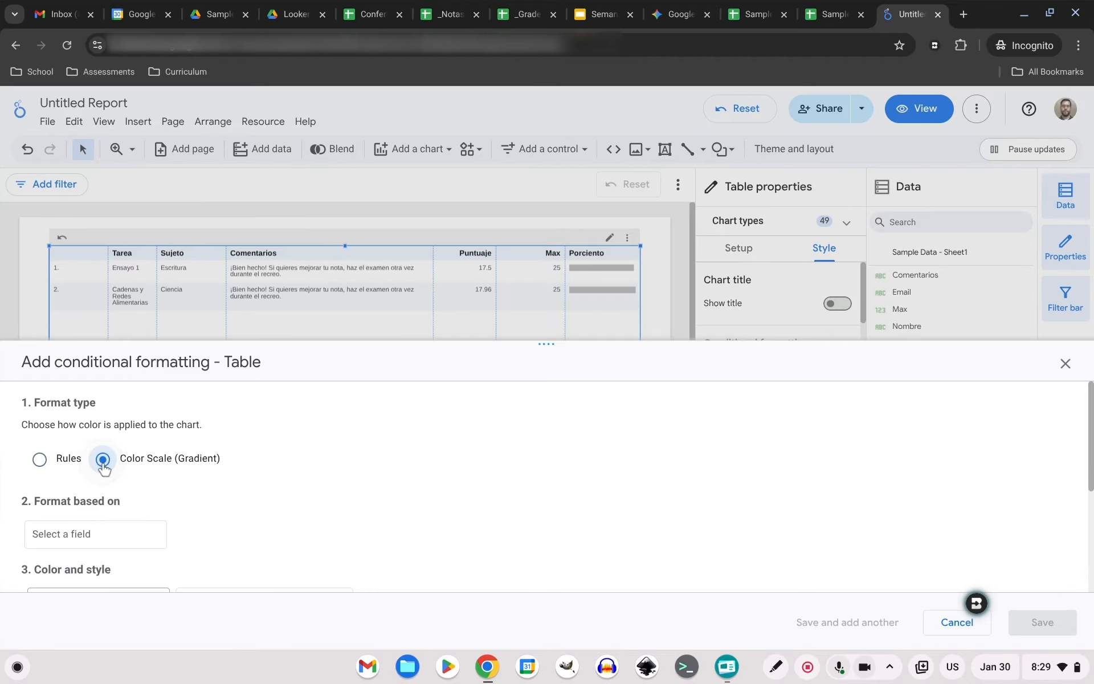
{"action": "scroll", "coordinate": [109, 456], "scroll_direction": "down", "scroll_amount": 2}
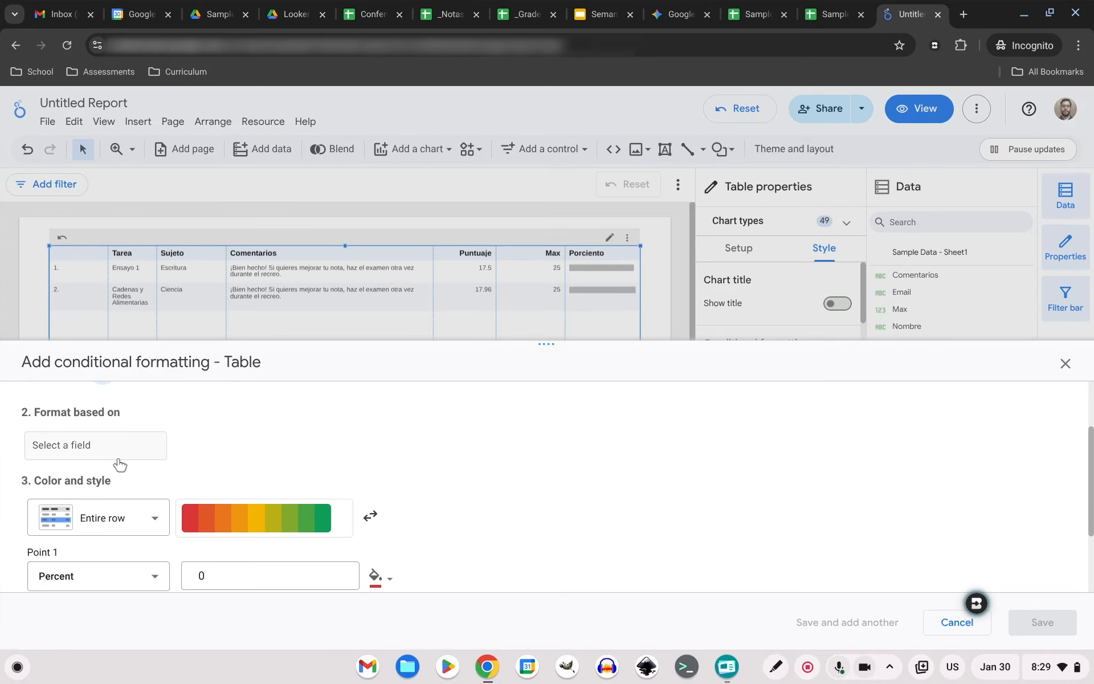
{"action": "left_click", "coordinate": [121, 456]}
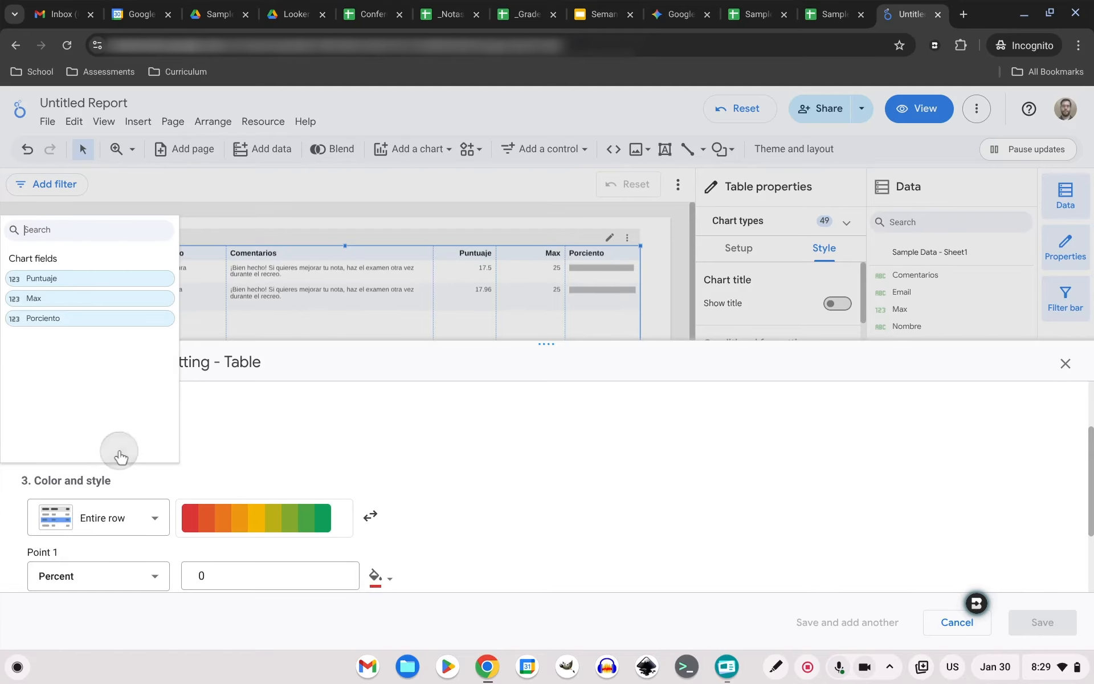
{"action": "left_click", "coordinate": [59, 323]}
Set the color scale's Point 1 to 50, Point 2 to 70 and Point 3 to 80.
{"action": "scroll", "coordinate": [497, 468], "scroll_direction": "down", "scroll_amount": 3}
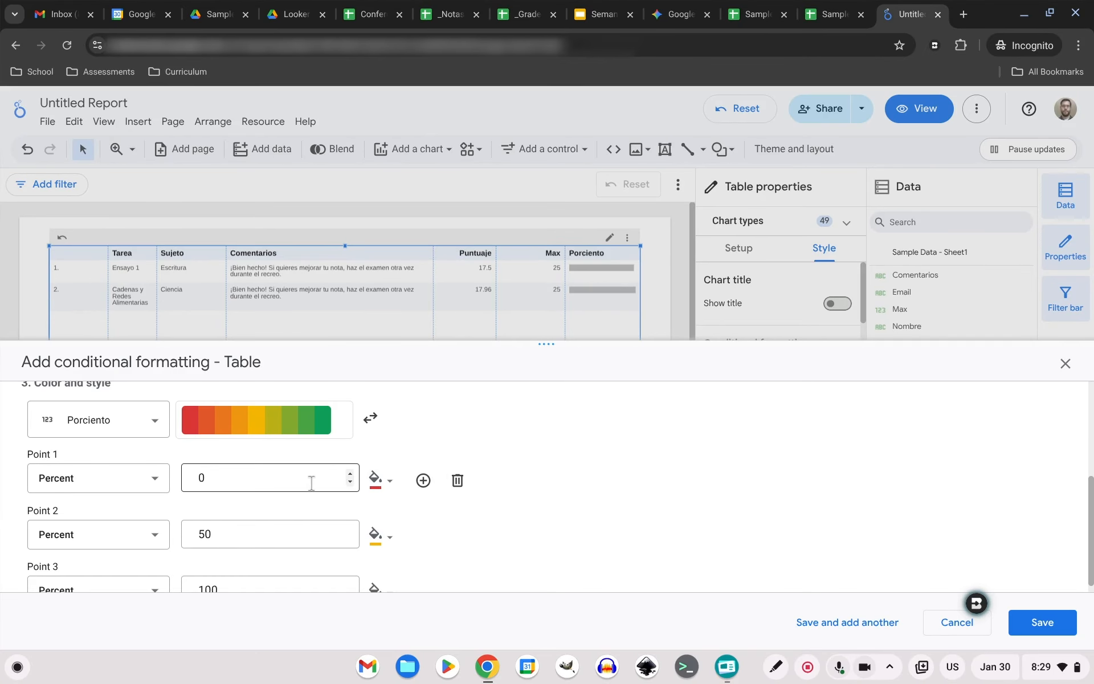
{"action": "left_click", "coordinate": [294, 483]}
{"action": "left_click_drag", "start_coordinate": [222, 488], "coordinate": [186, 482]}
{"action": "type", "text": "50"}
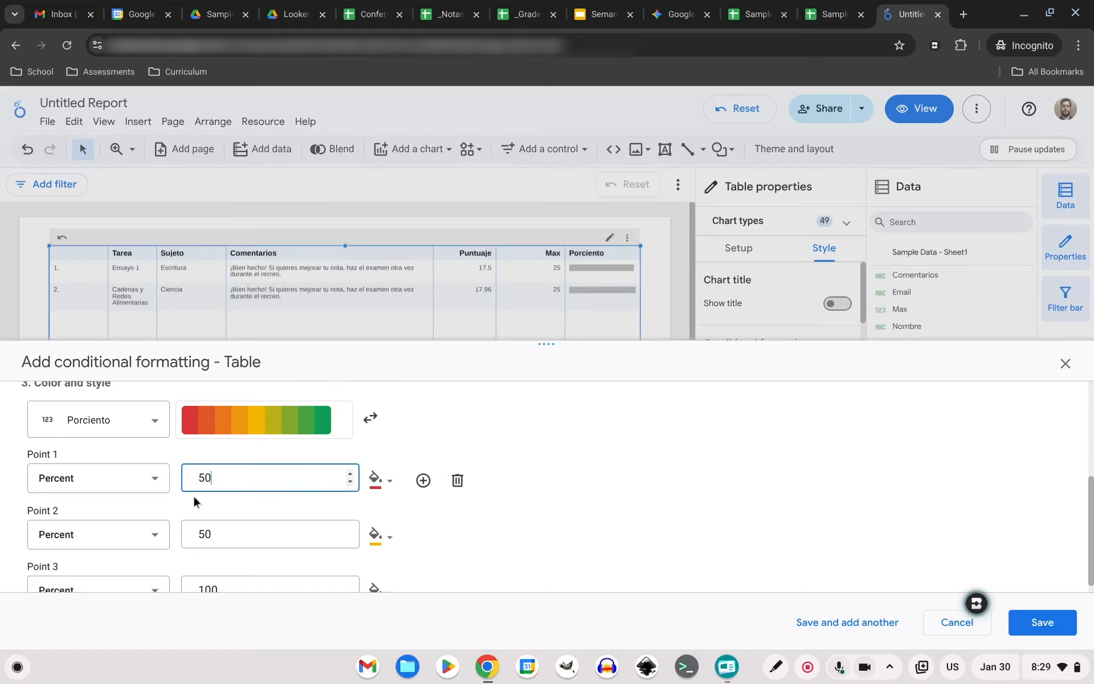
{"action": "left_click", "coordinate": [244, 534]}
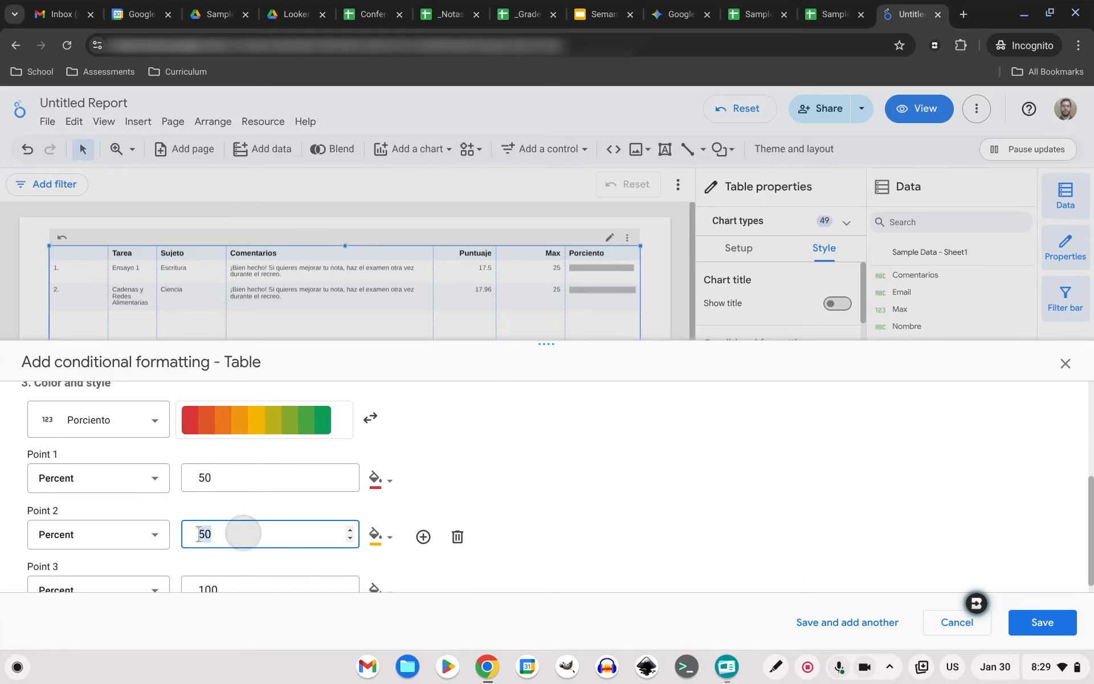
{"action": "left_click_drag", "start_coordinate": [244, 534], "coordinate": [190, 539]}
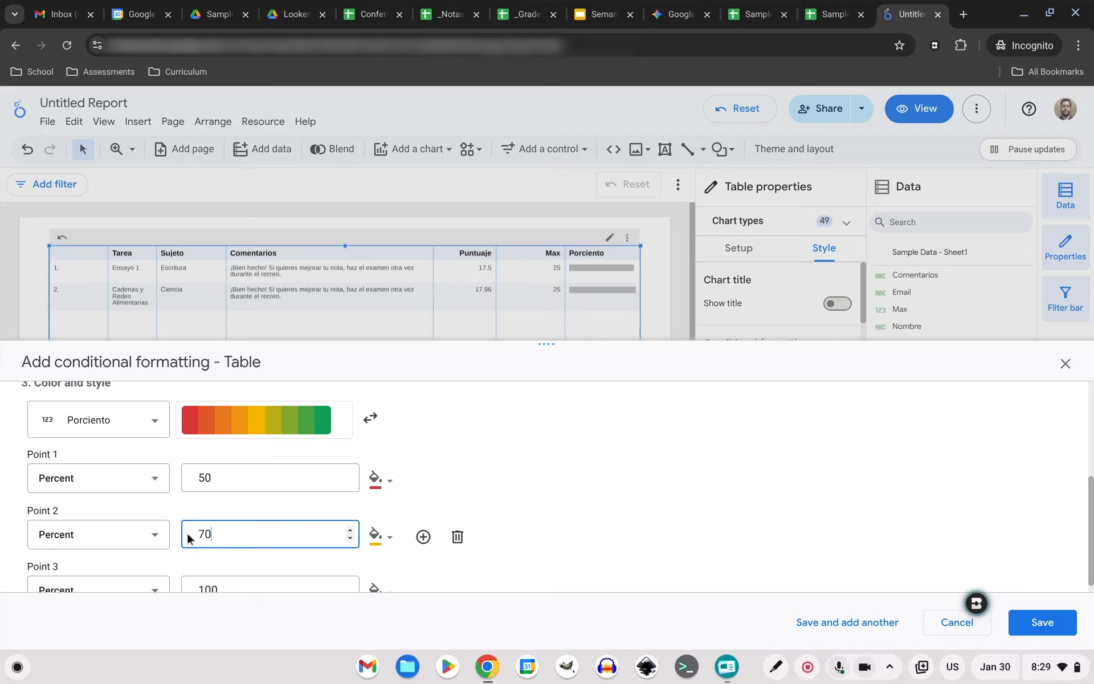
{"action": "scroll", "coordinate": [379, 536], "scroll_direction": "down", "scroll_amount": 2}
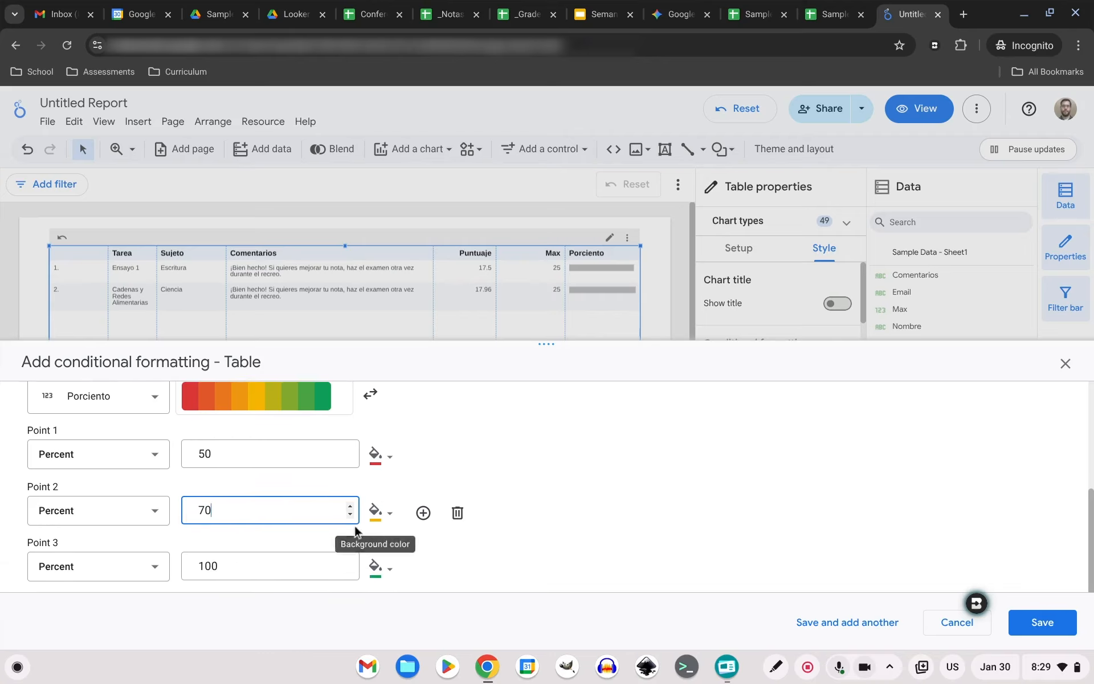
{"action": "left_click_drag", "start_coordinate": [272, 561], "coordinate": [190, 570]}
{"action": "type", "text": "80"}
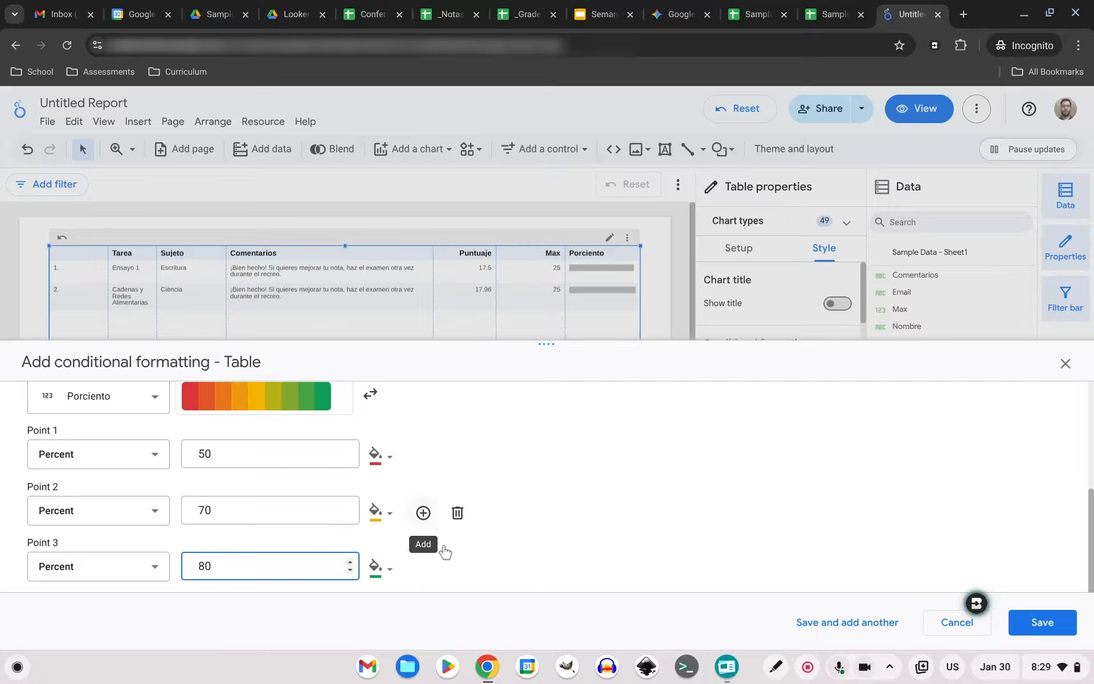
Add a fourth color scale point at 100 and give it a blue background color.
{"action": "left_click", "coordinate": [423, 569]}
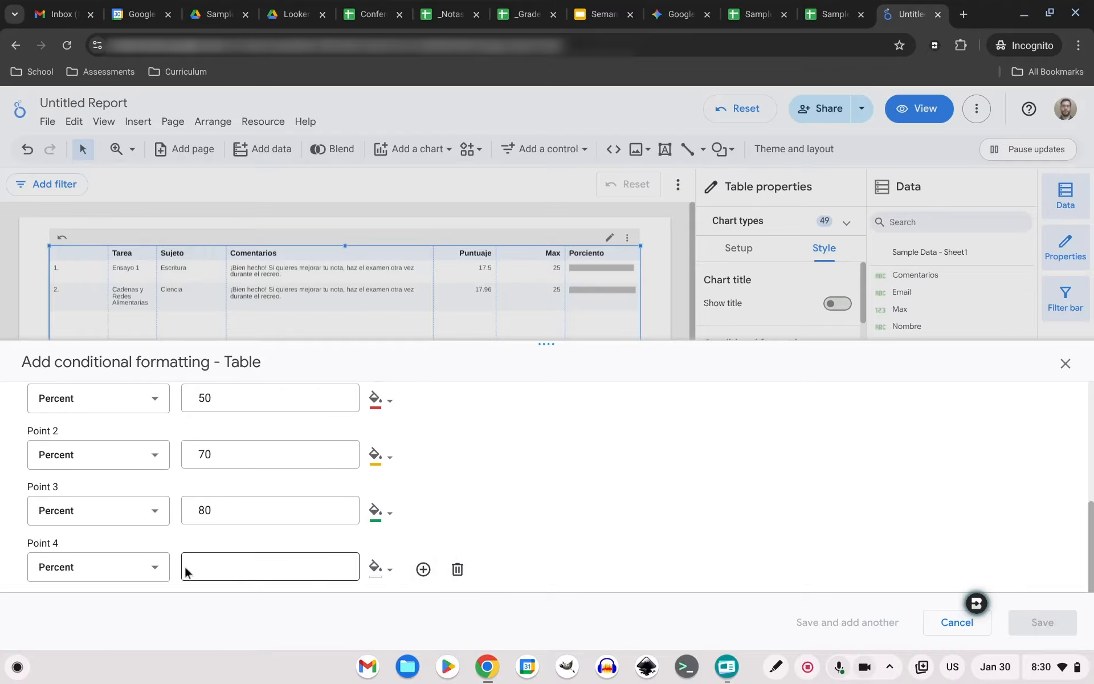
{"action": "left_click", "coordinate": [234, 571]}
{"action": "type", "text": "10"}
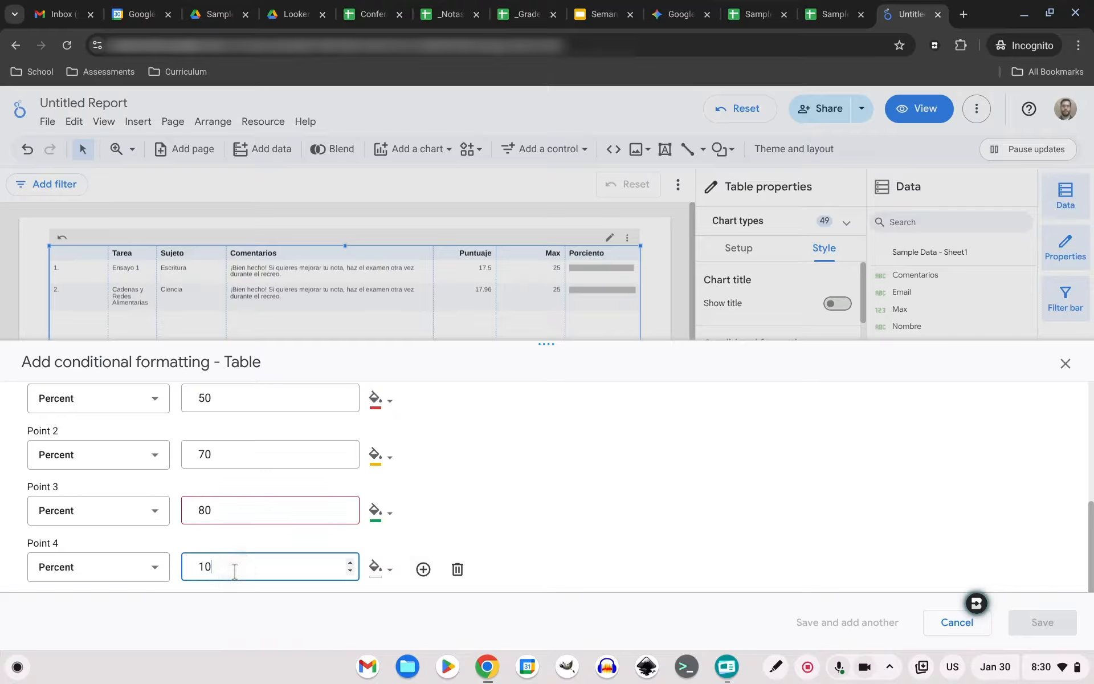
{"action": "type", "text": "0"}
{"action": "left_click", "coordinate": [377, 567]}
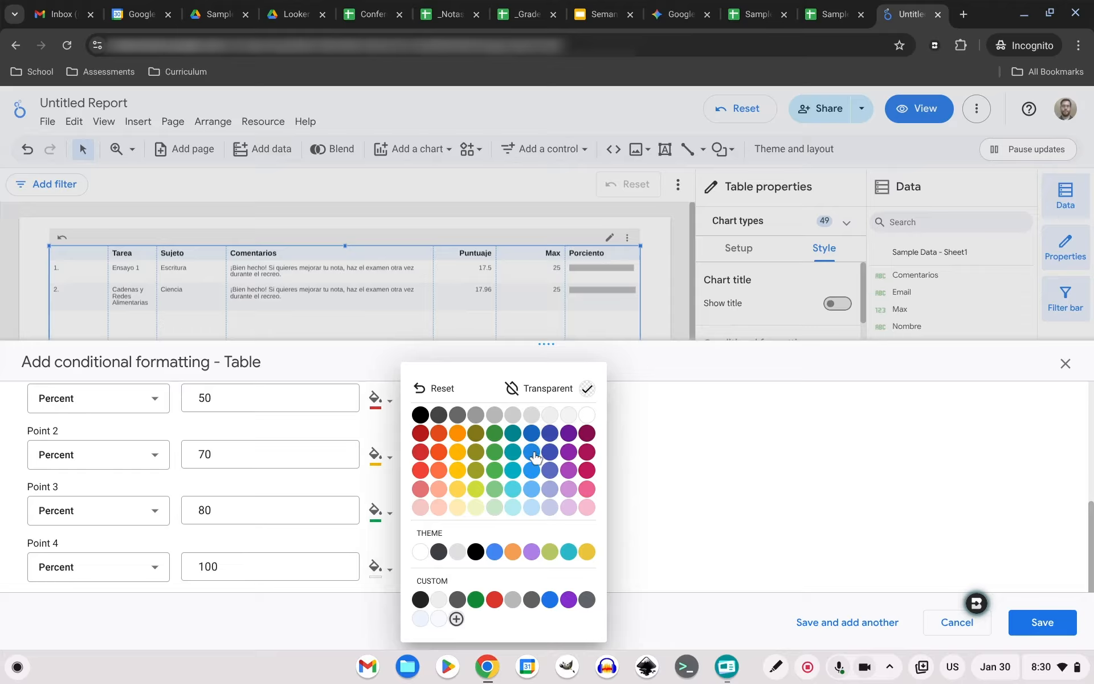
{"action": "left_click", "coordinate": [495, 551]}
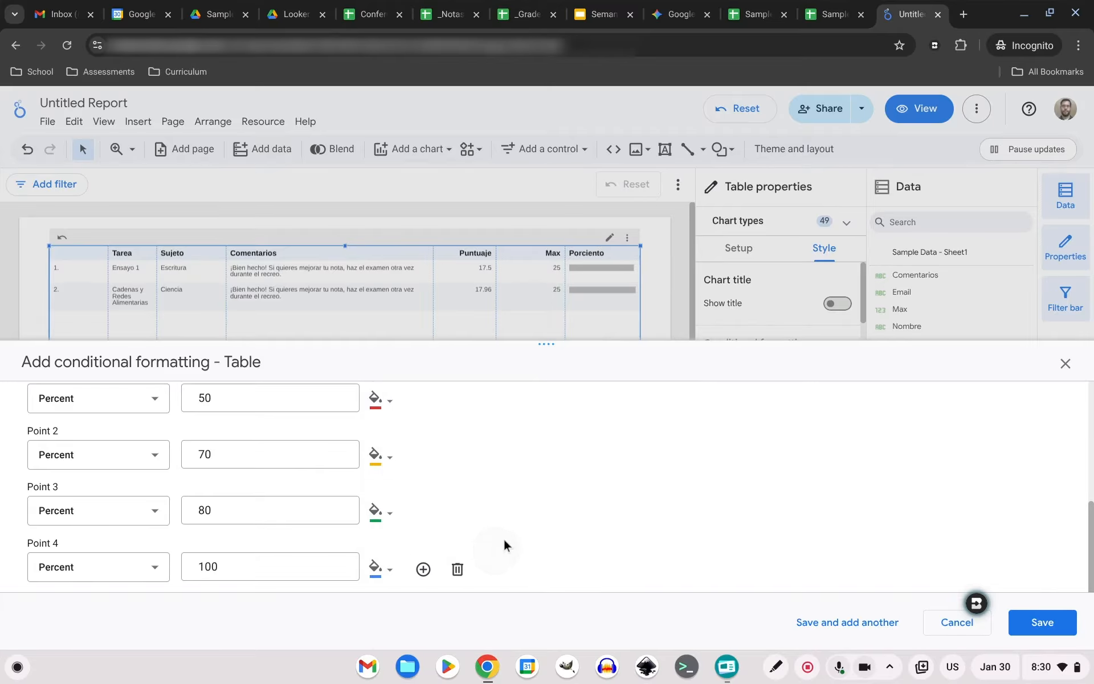
Switch all four color scale points from Percent to Number and save the conditional formatting rule.
{"action": "scroll", "coordinate": [183, 482], "scroll_direction": "up", "scroll_amount": 1}
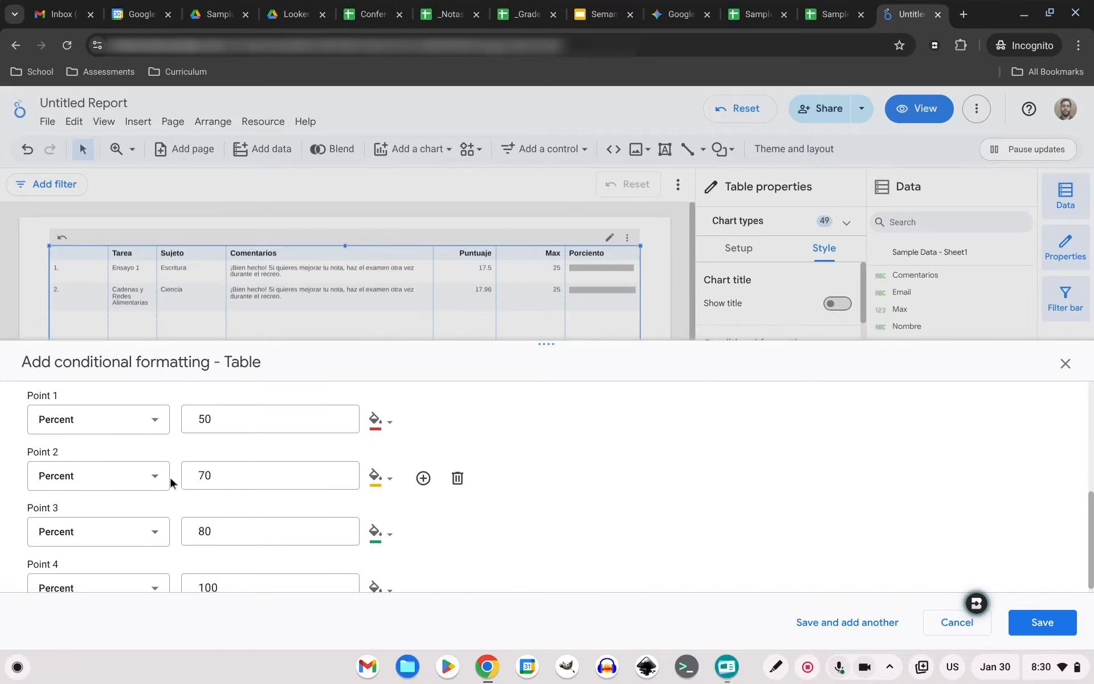
{"action": "left_click", "coordinate": [158, 420]}
{"action": "left_click", "coordinate": [116, 460]}
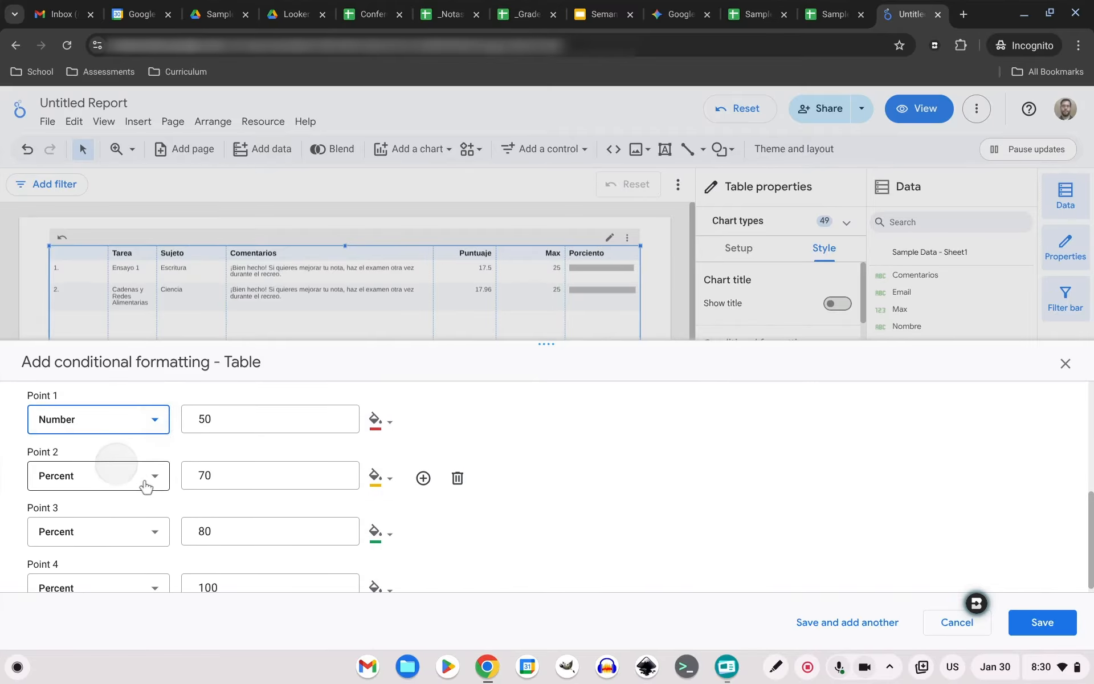
{"action": "left_click", "coordinate": [146, 483]}
{"action": "left_click", "coordinate": [112, 514]}
{"action": "left_click", "coordinate": [152, 536]}
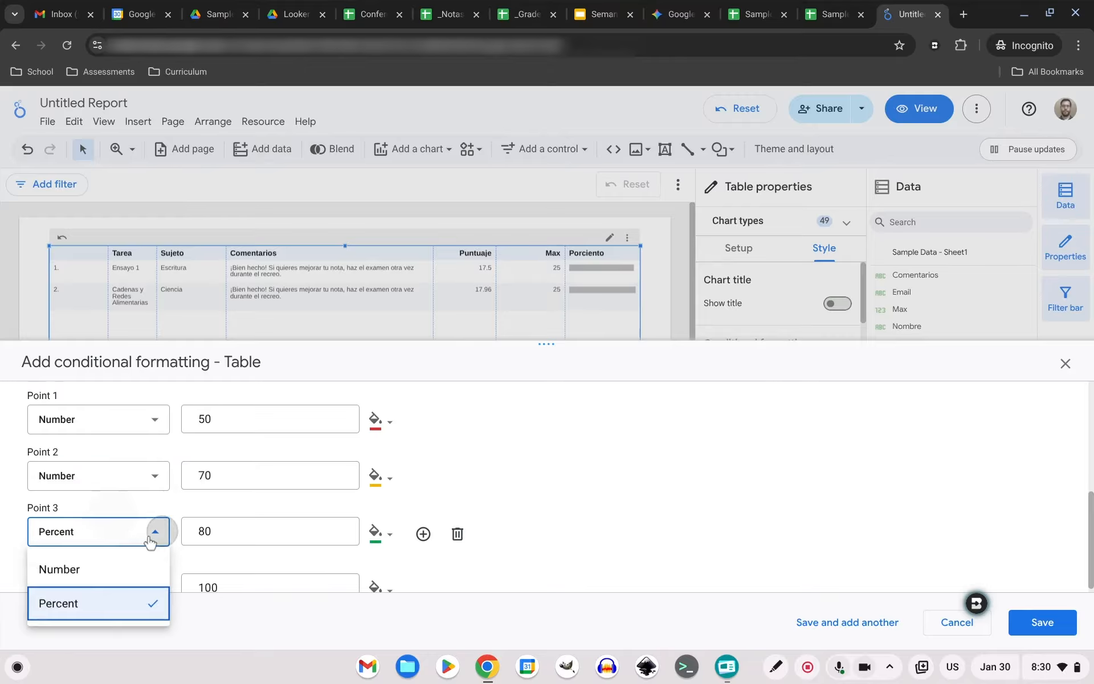
{"action": "left_click", "coordinate": [109, 573]}
{"action": "scroll", "coordinate": [117, 547], "scroll_direction": "down", "scroll_amount": 1}
{"action": "left_click", "coordinate": [152, 569]}
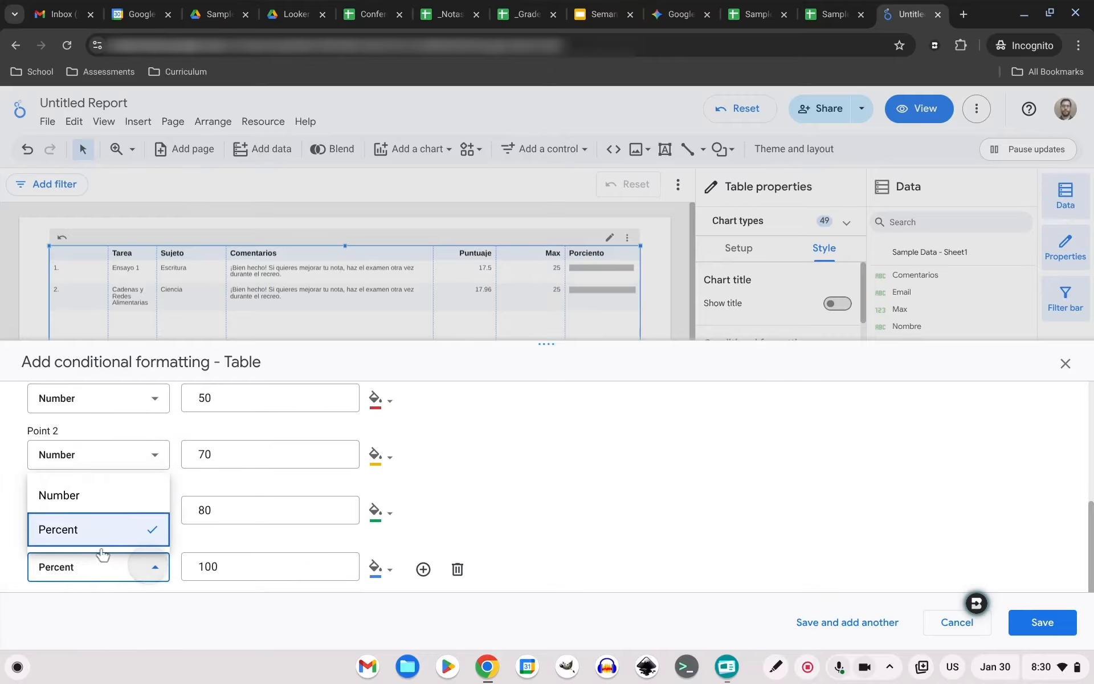
{"action": "left_click", "coordinate": [98, 497]}
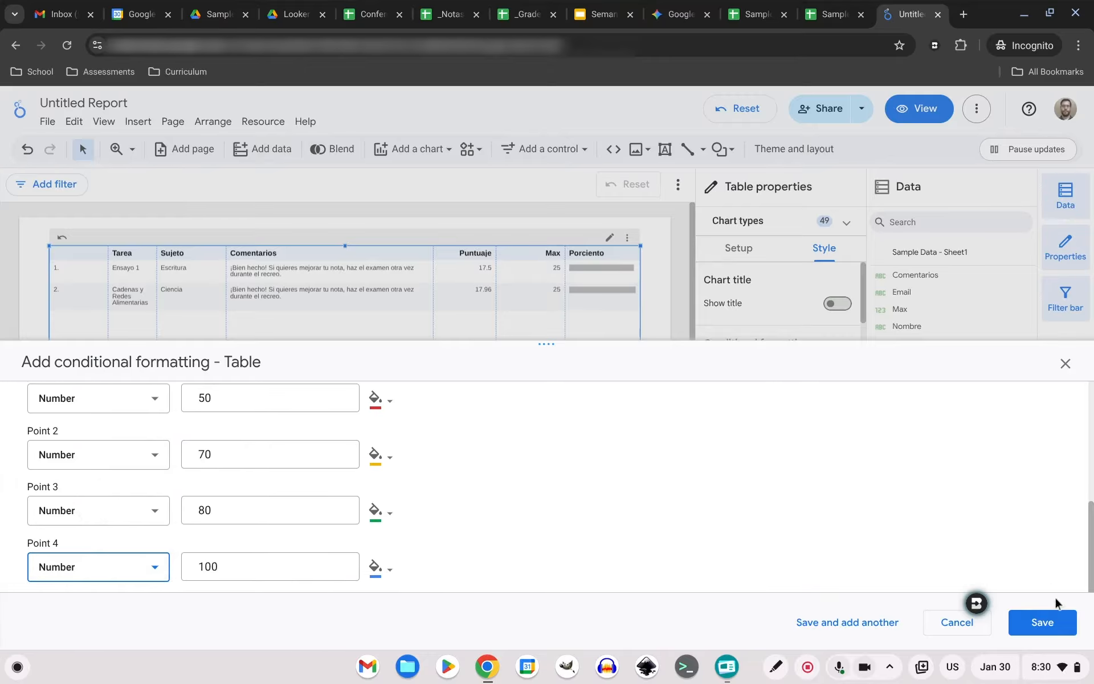
{"action": "left_click", "coordinate": [1054, 624]}
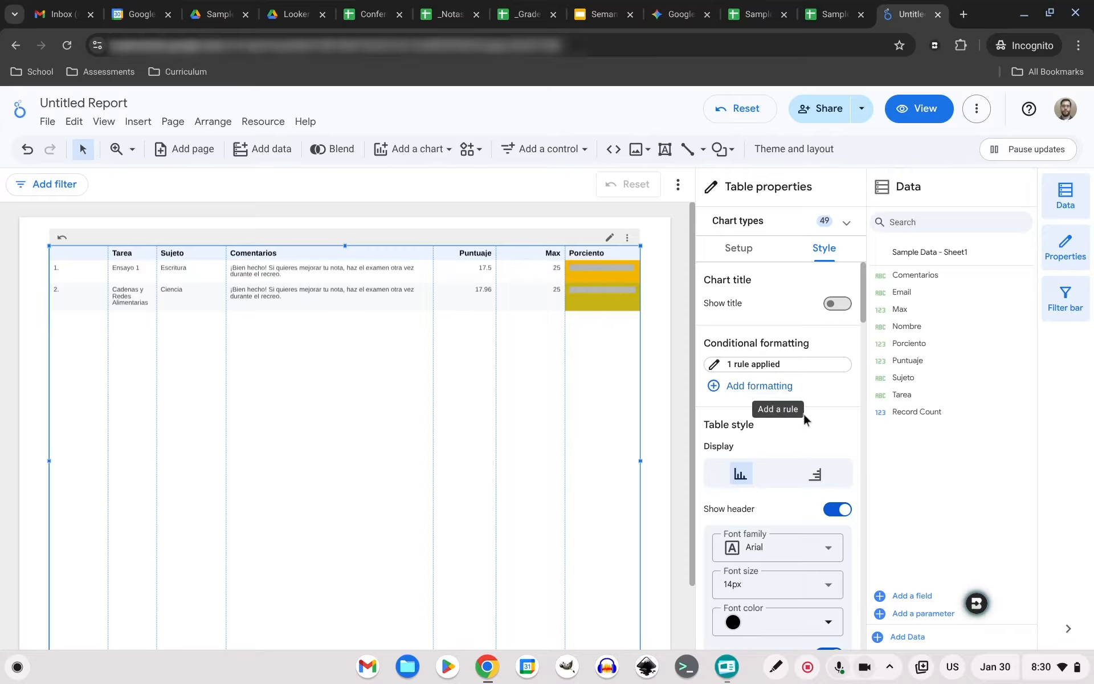
Turn on Show number for the Porciento bar metric, Metric #3.
{"action": "scroll", "coordinate": [809, 476], "scroll_direction": "down", "scroll_amount": 15}
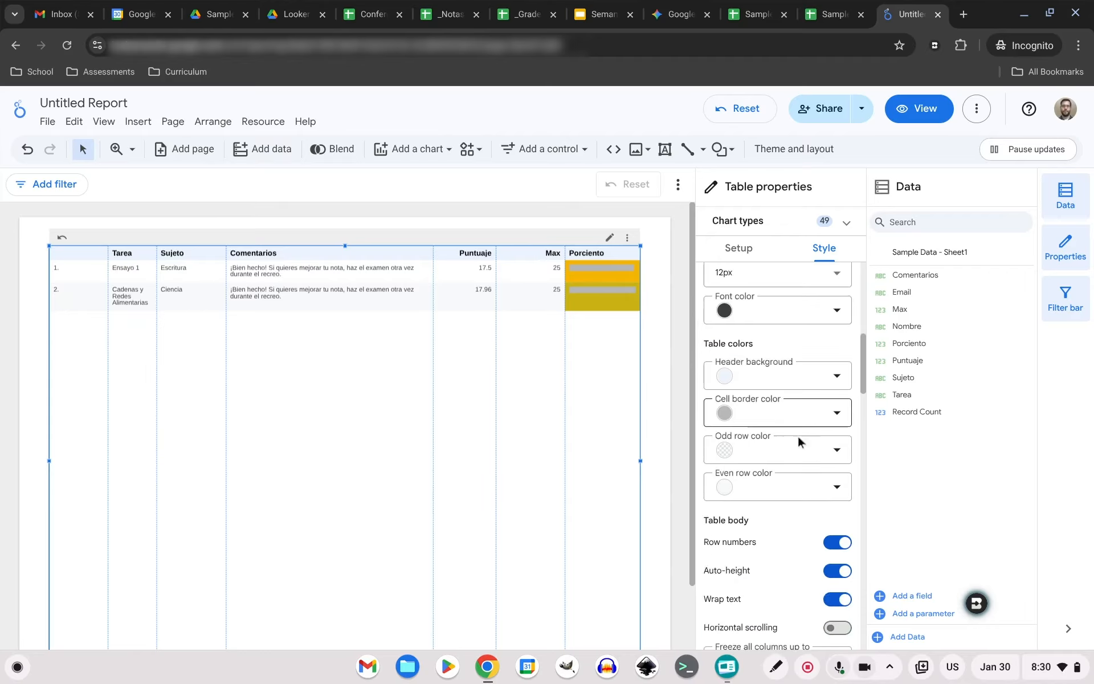
{"action": "scroll", "coordinate": [795, 447], "scroll_direction": "down", "scroll_amount": 12}
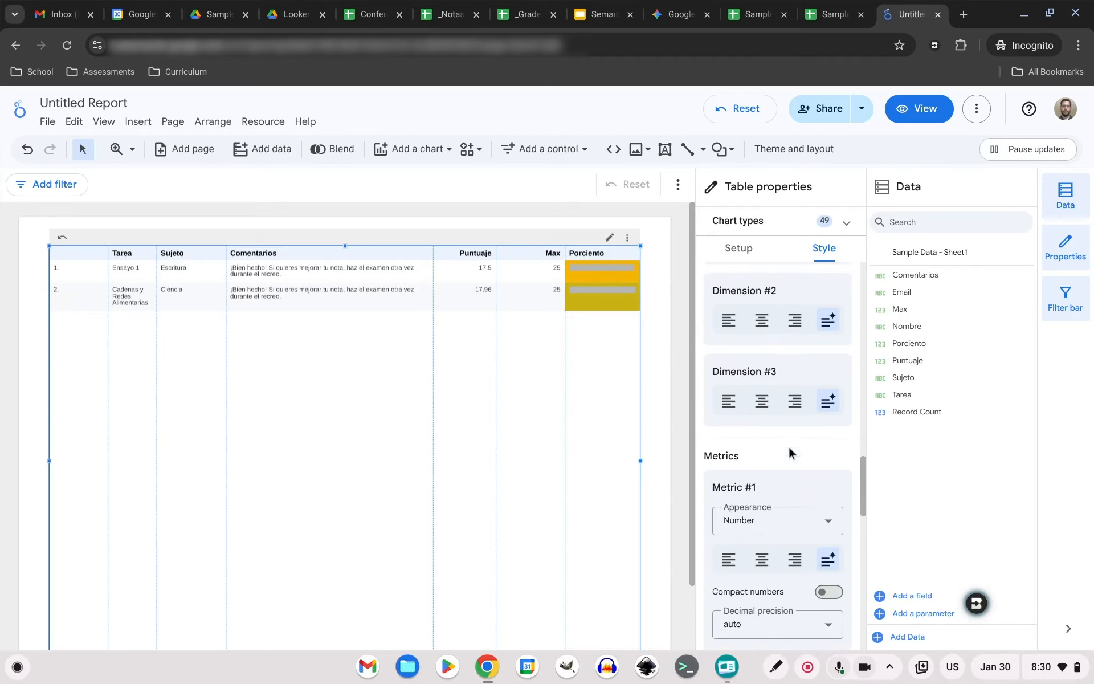
{"action": "scroll", "coordinate": [789, 449], "scroll_direction": "down", "scroll_amount": 10}
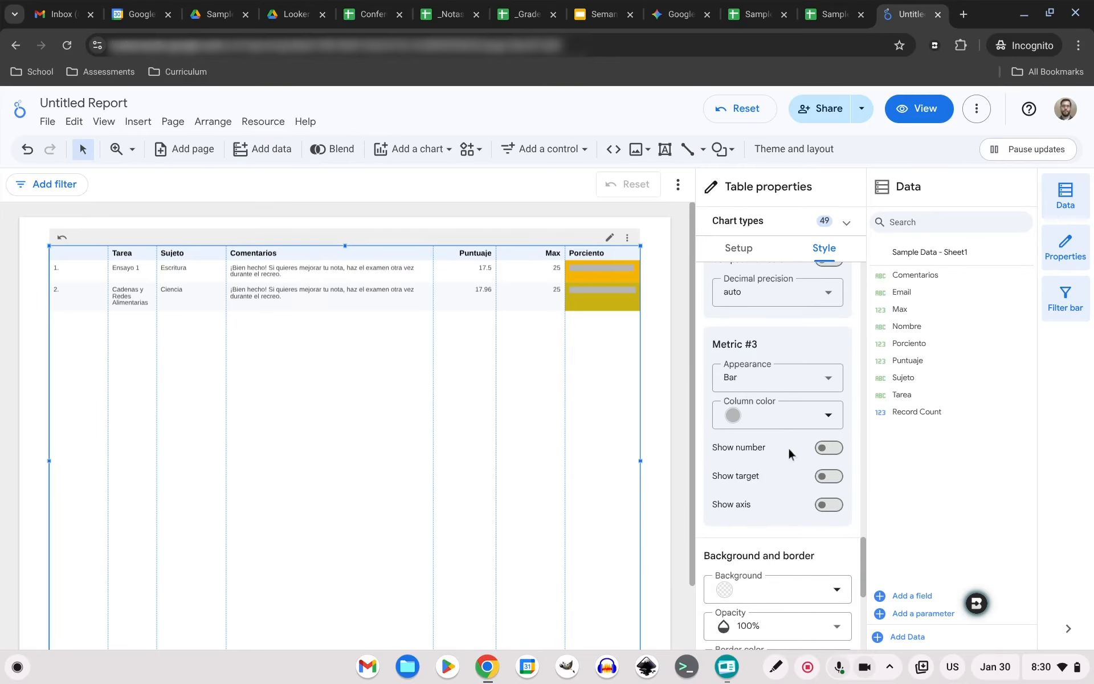
{"action": "left_click", "coordinate": [819, 426]}
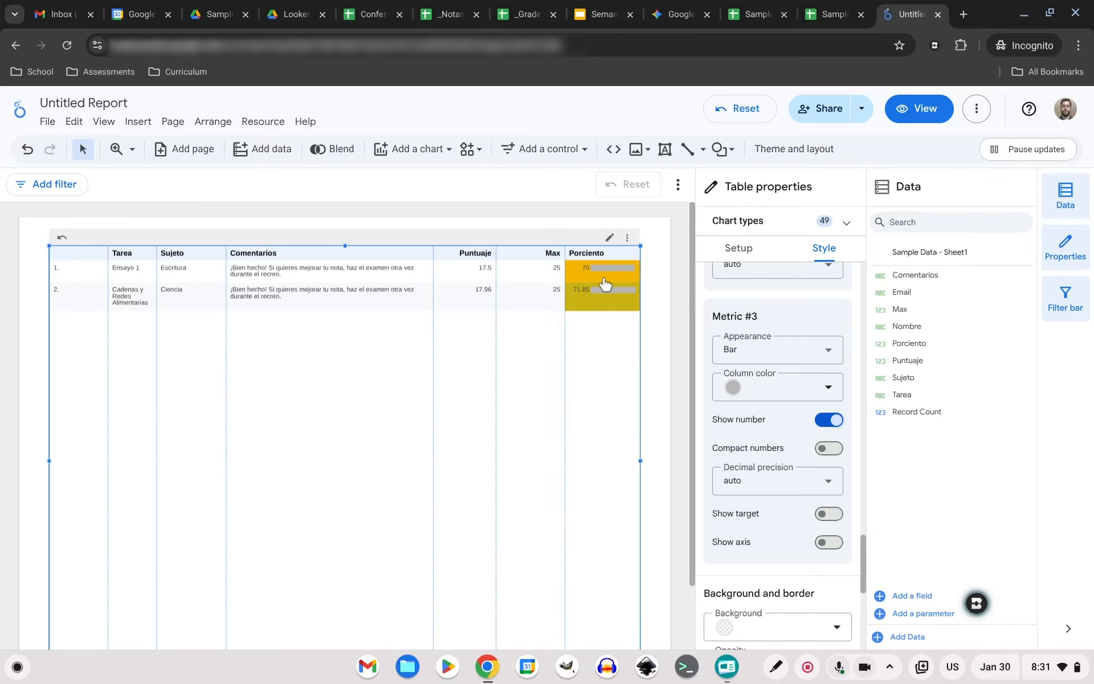
In the Sample Data spreadsheet, set the Puntuaje of the Promedio rows to 12 in E2 and 25 in E9.
{"action": "left_click", "coordinate": [834, 18]}
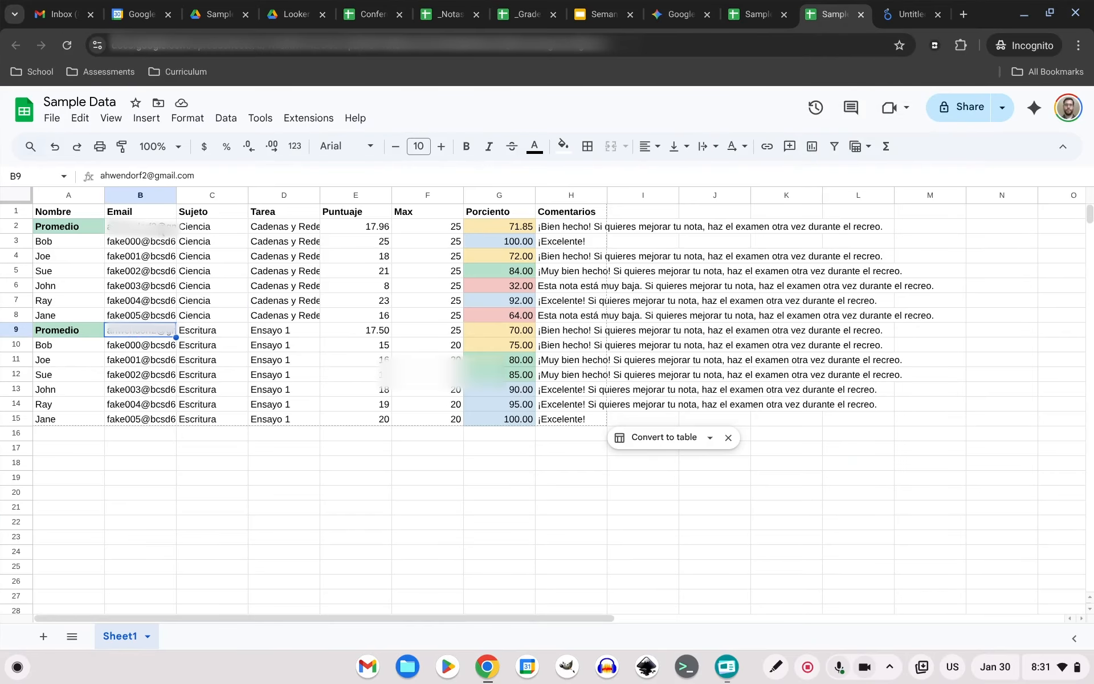
{"action": "left_click", "coordinate": [361, 226]}
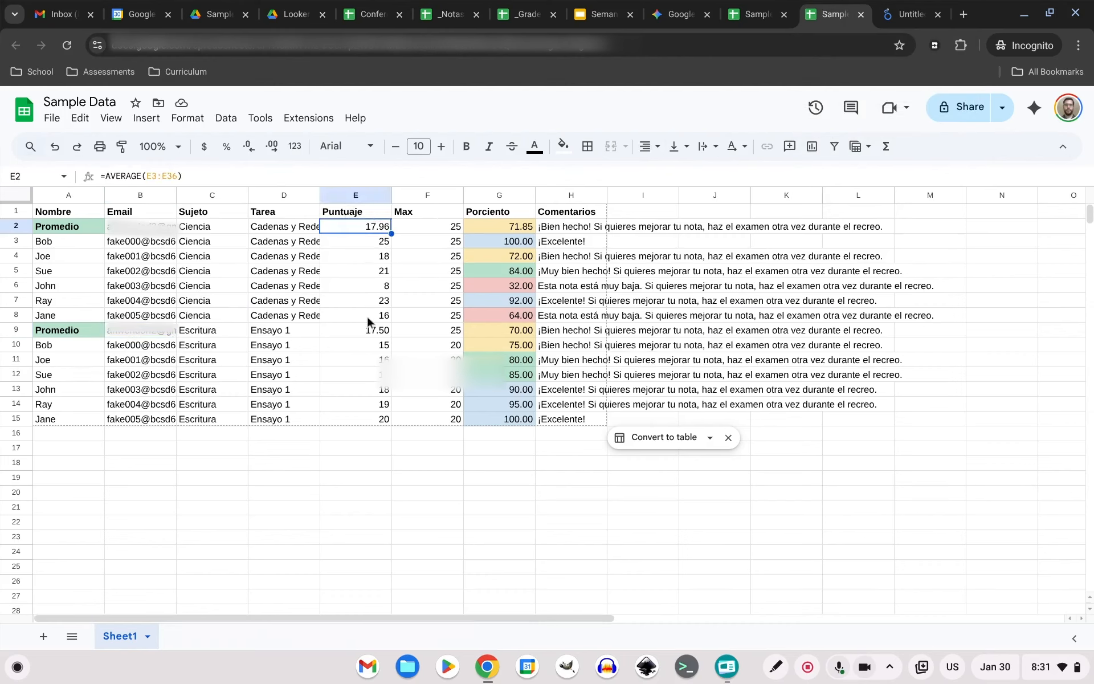
{"action": "type", "text": "12"}
{"action": "key", "text": "Return"}
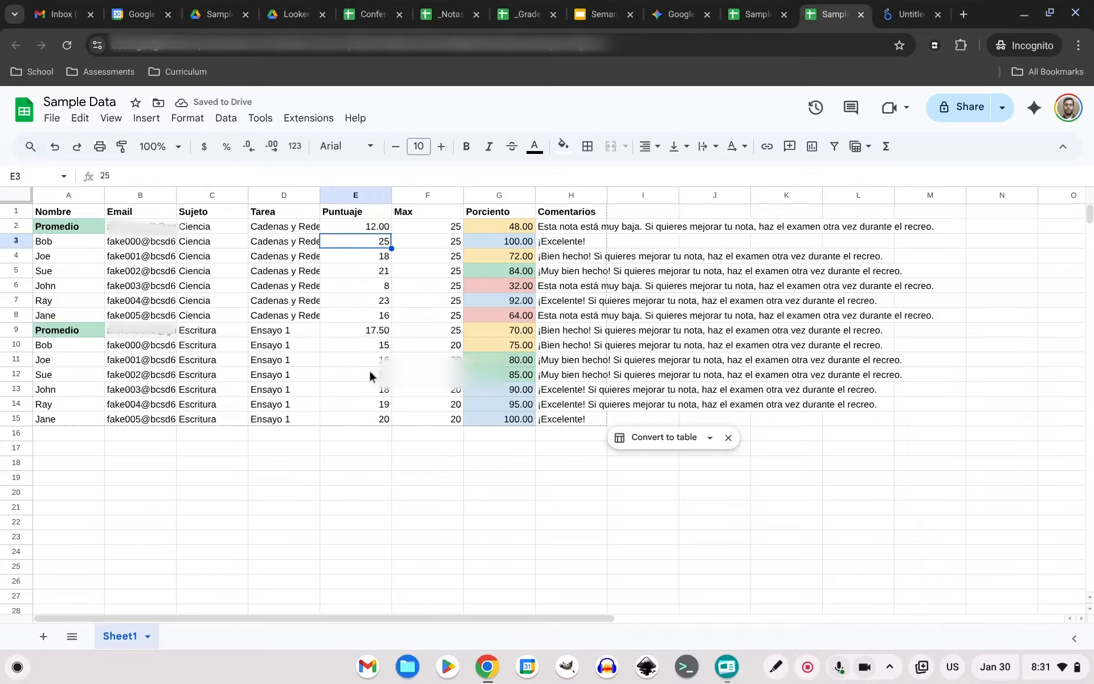
{"action": "left_click", "coordinate": [367, 333]}
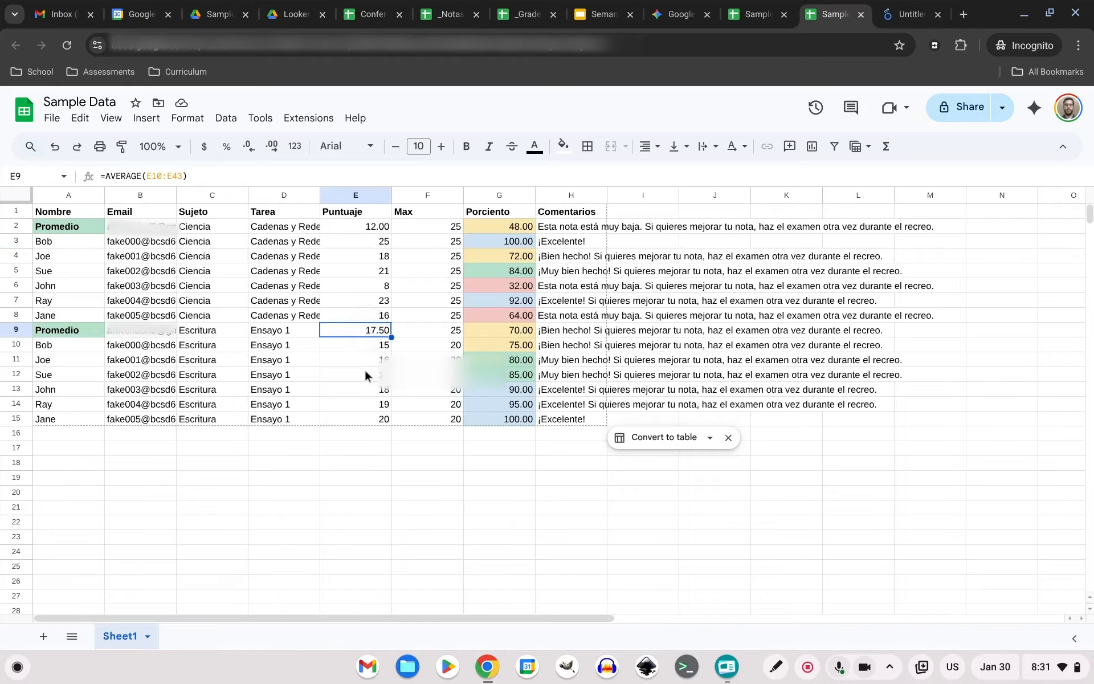
{"action": "type", "text": "25"}
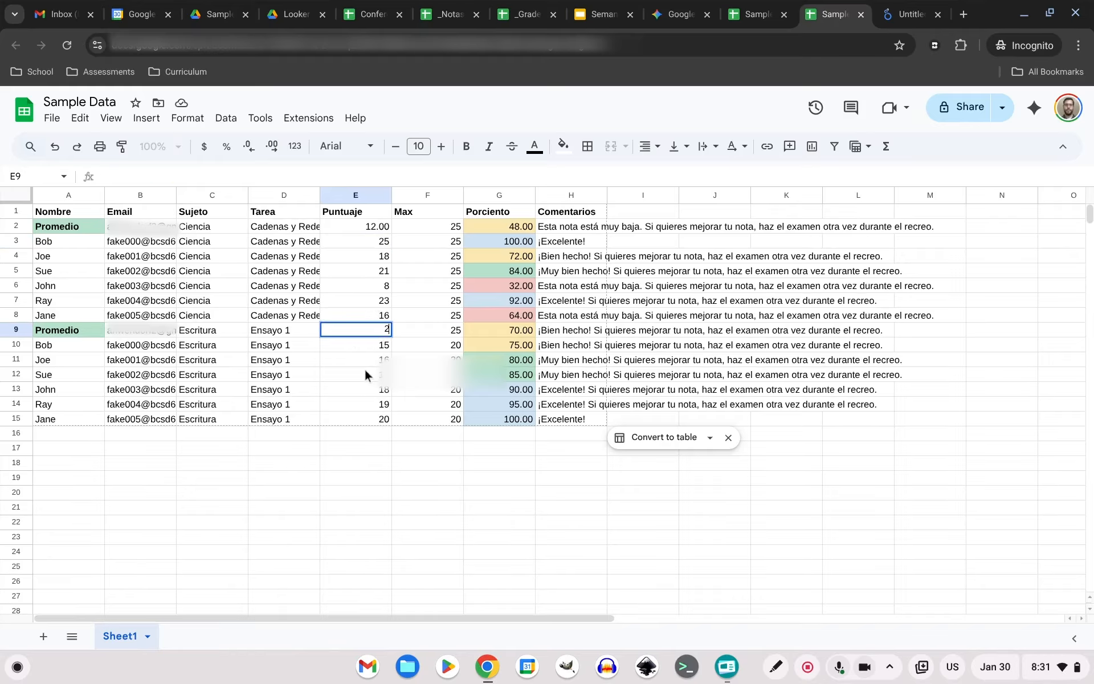
{"action": "key", "text": "Return"}
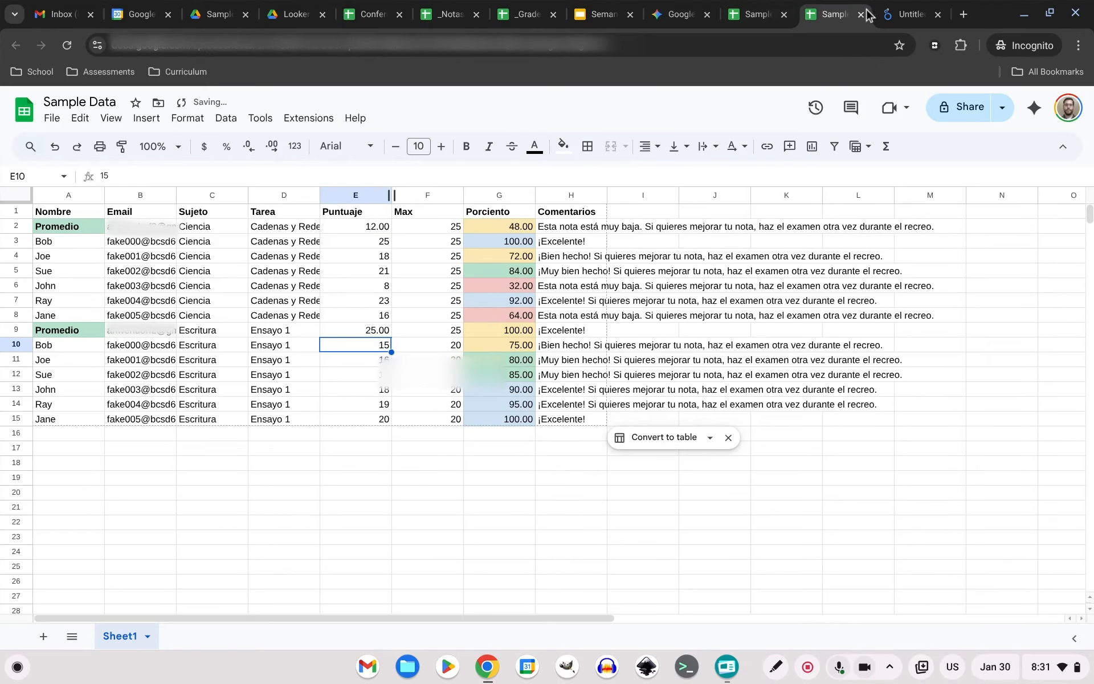
Return to the Looker Studio report, refresh its data and deselect the grades table.
{"action": "left_click", "coordinate": [911, 14]}
{"action": "left_click", "coordinate": [975, 117]}
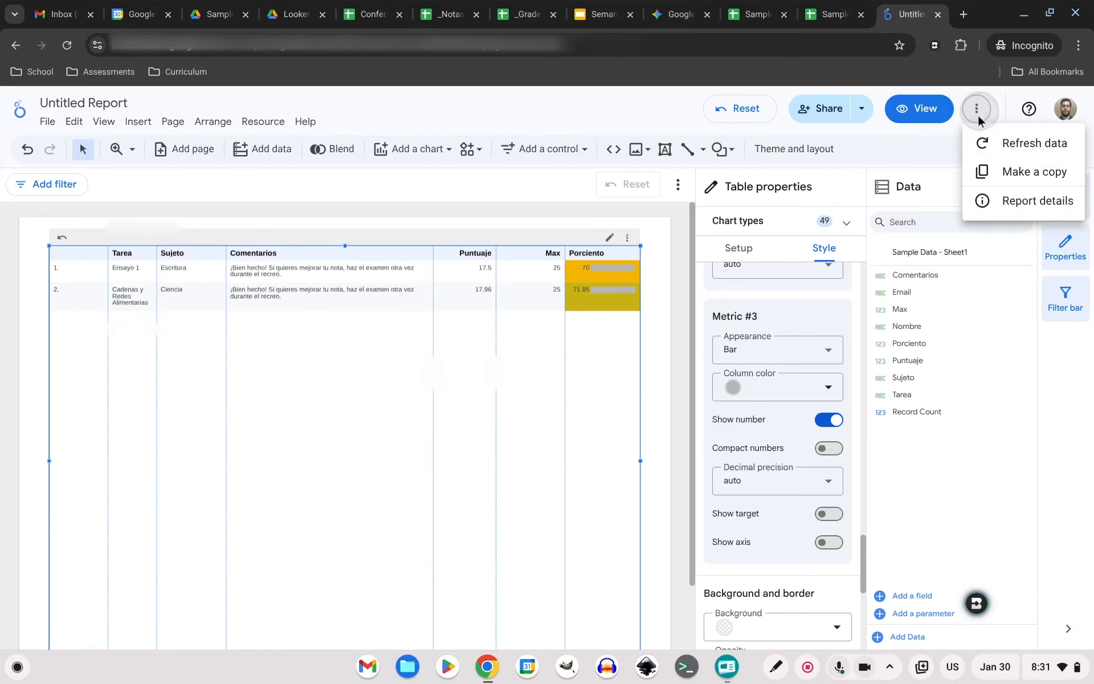
{"action": "left_click", "coordinate": [985, 142]}
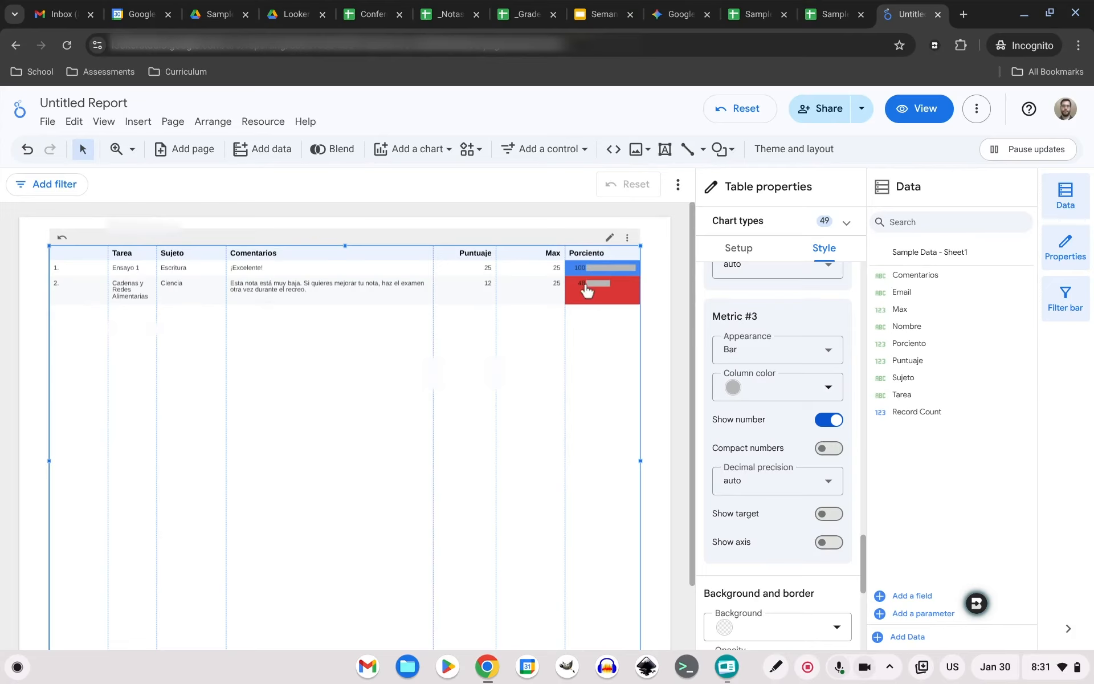
{"action": "mouse_move", "coordinate": [611, 288]}
{"action": "left_click", "coordinate": [657, 323]}
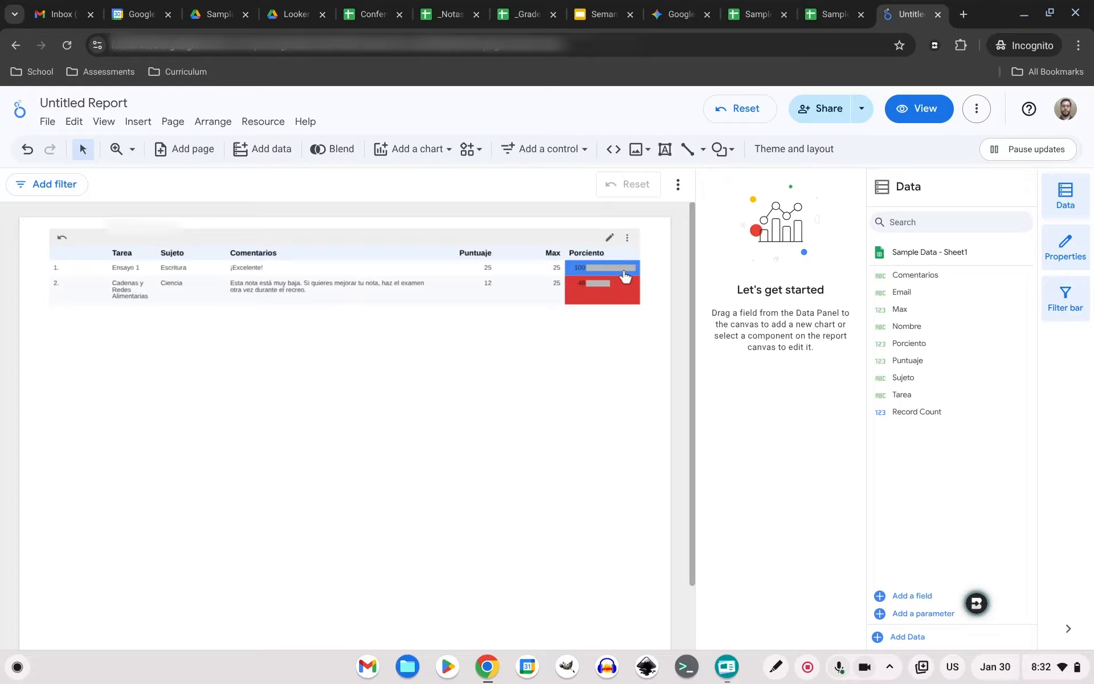
Copy the report's sharing link with access left Restricted, and close the sharing settings.
{"action": "left_click", "coordinate": [819, 113]}
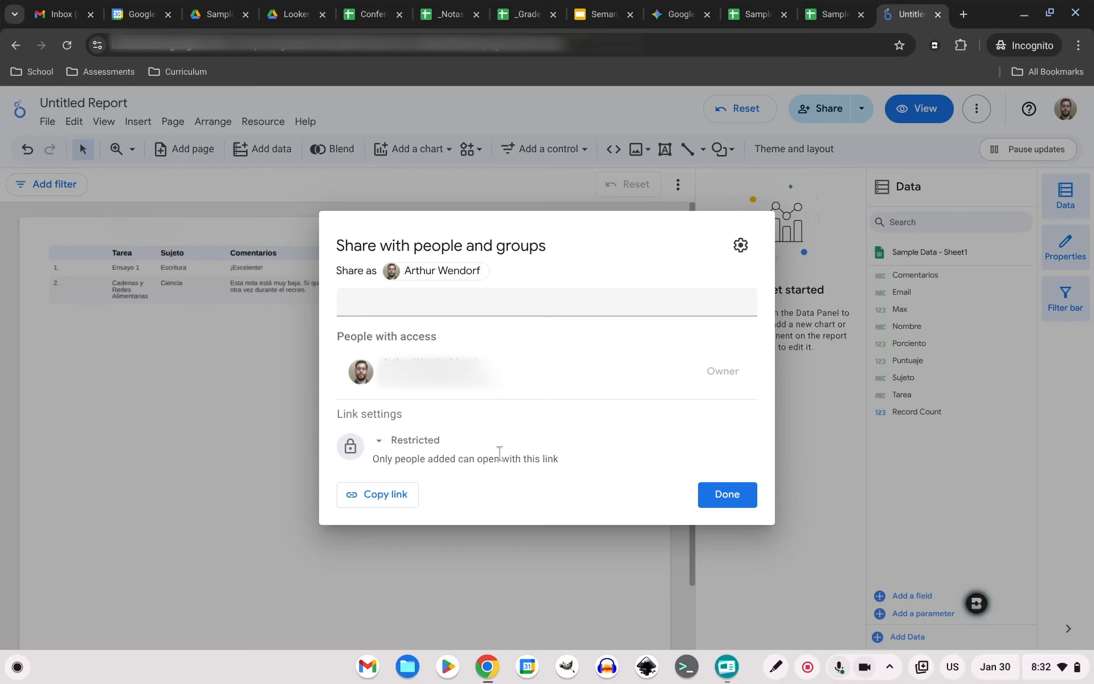
{"action": "left_click", "coordinate": [382, 500]}
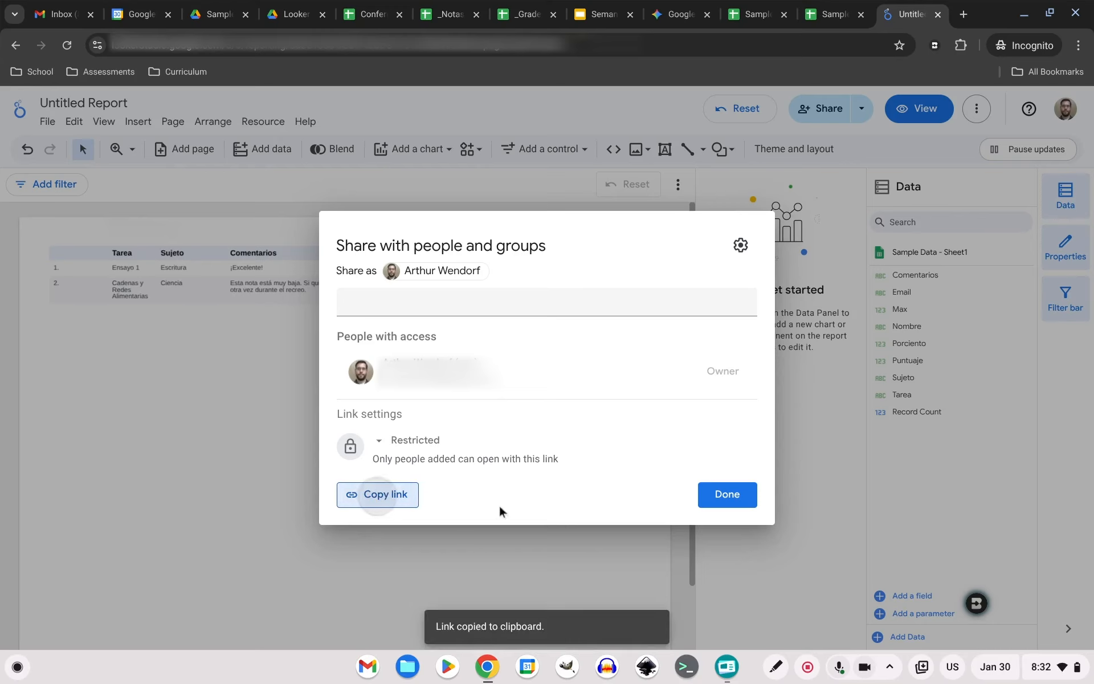
{"action": "left_click", "coordinate": [728, 496]}
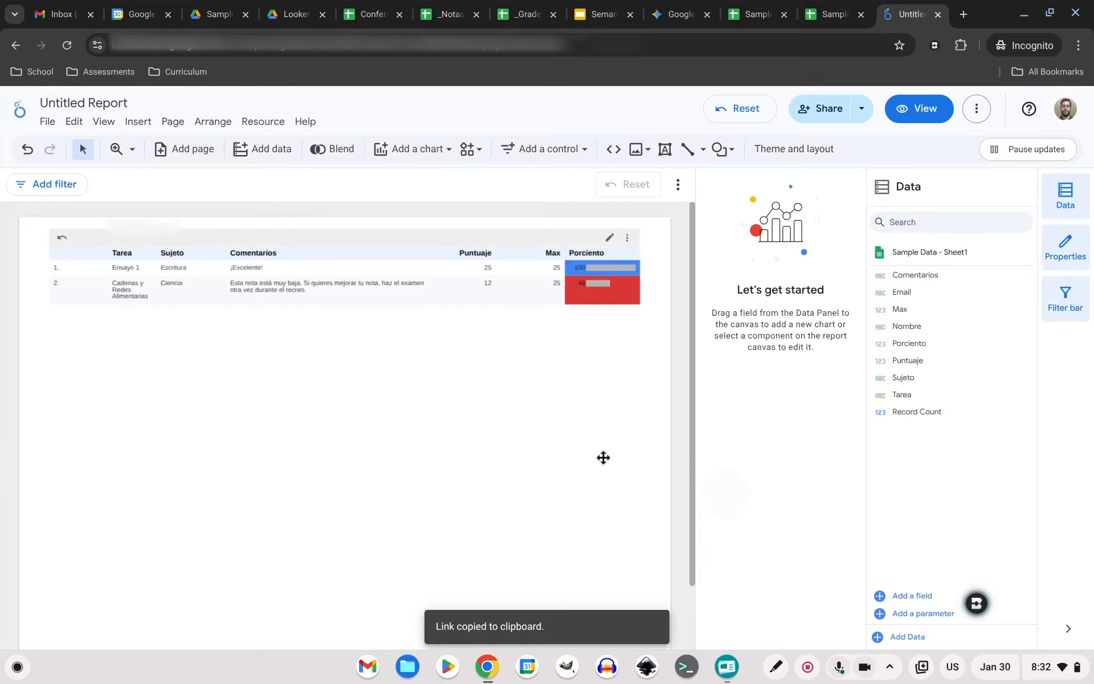